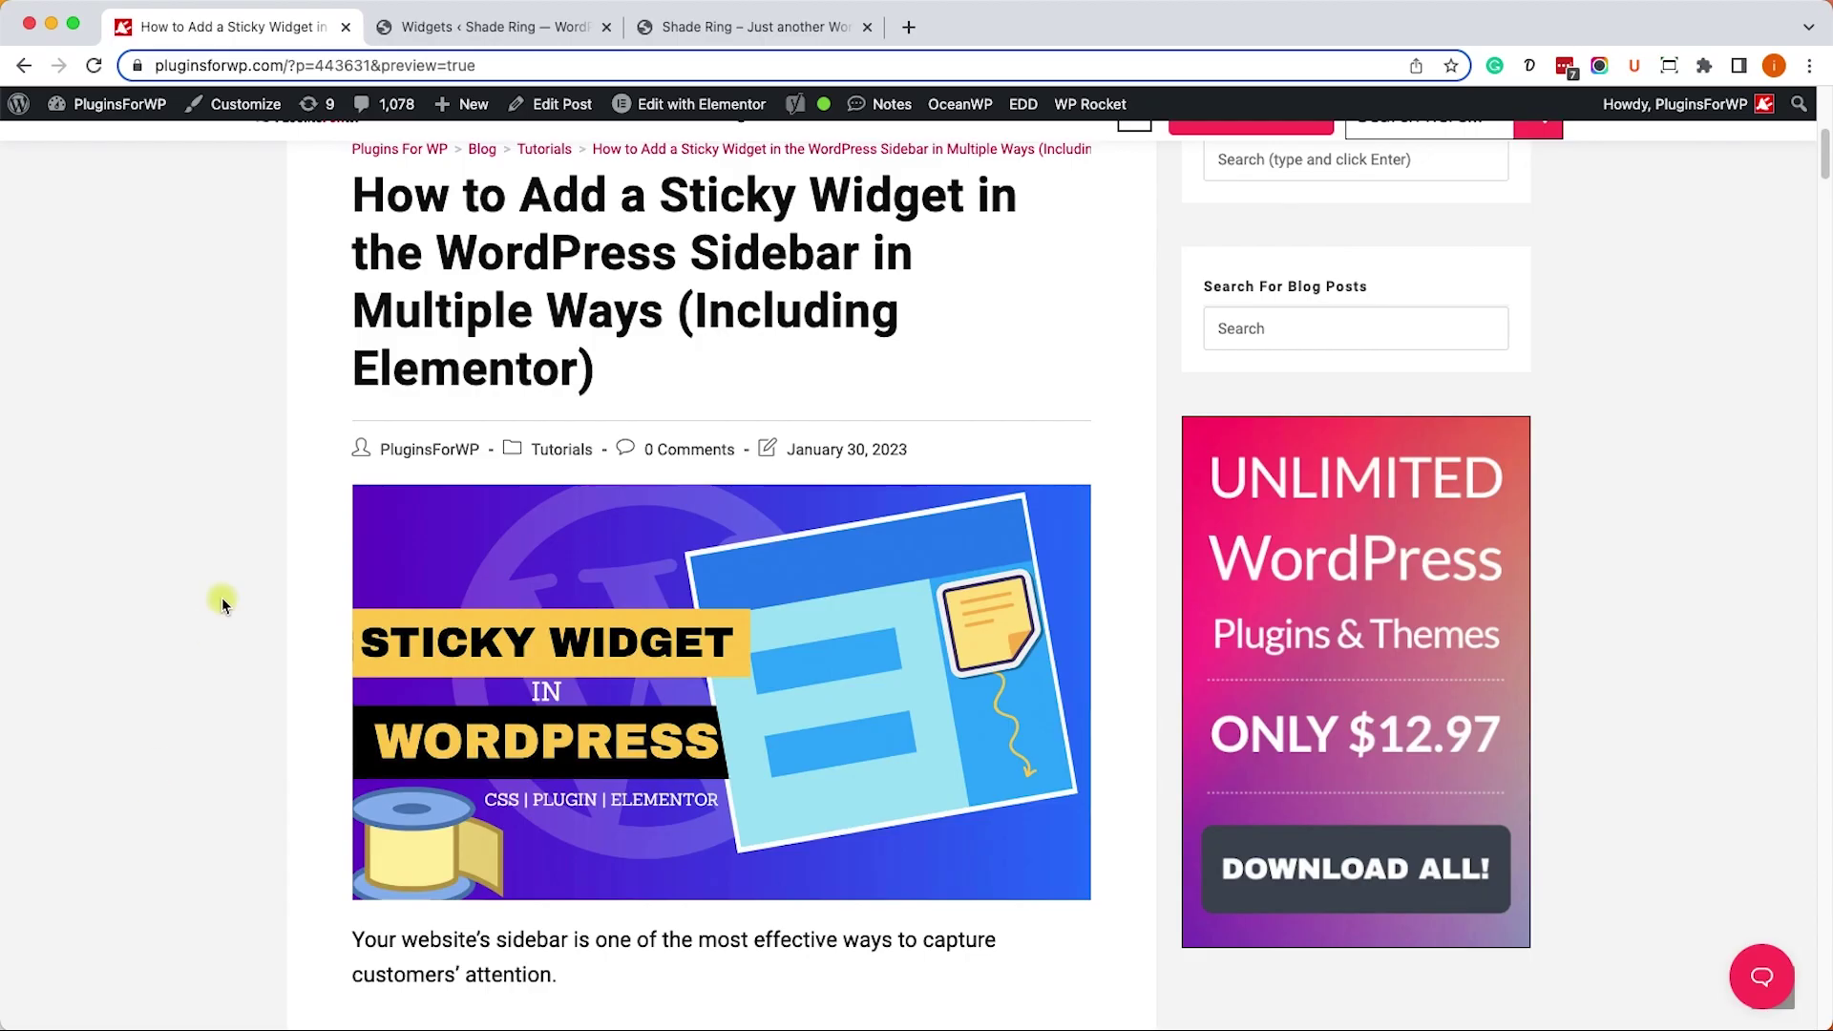
- Switch from the tutorial article to the Shade Ring site's Widgets admin tab
{"action": "left_click", "coordinate": [459, 27]}
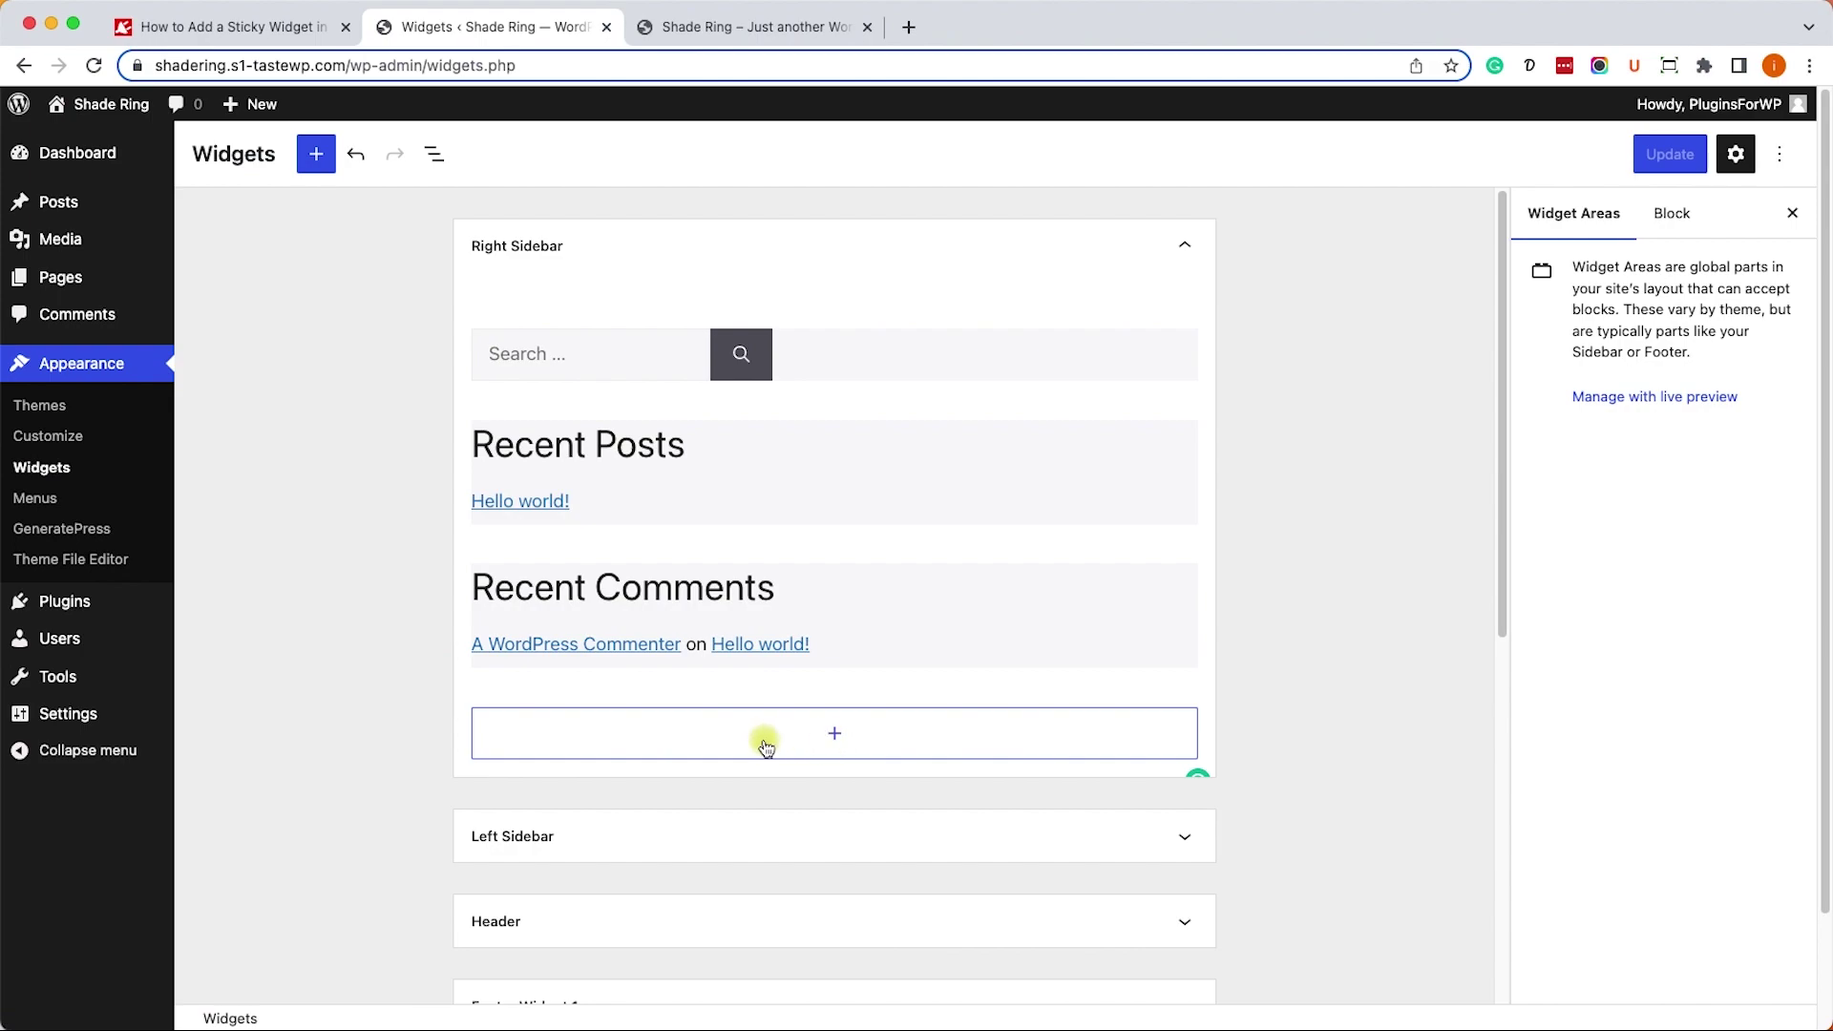
- Add an Image block with the STICKY WIDGET picture below Recent Comments, then Update
{"action": "left_click", "coordinate": [318, 160]}
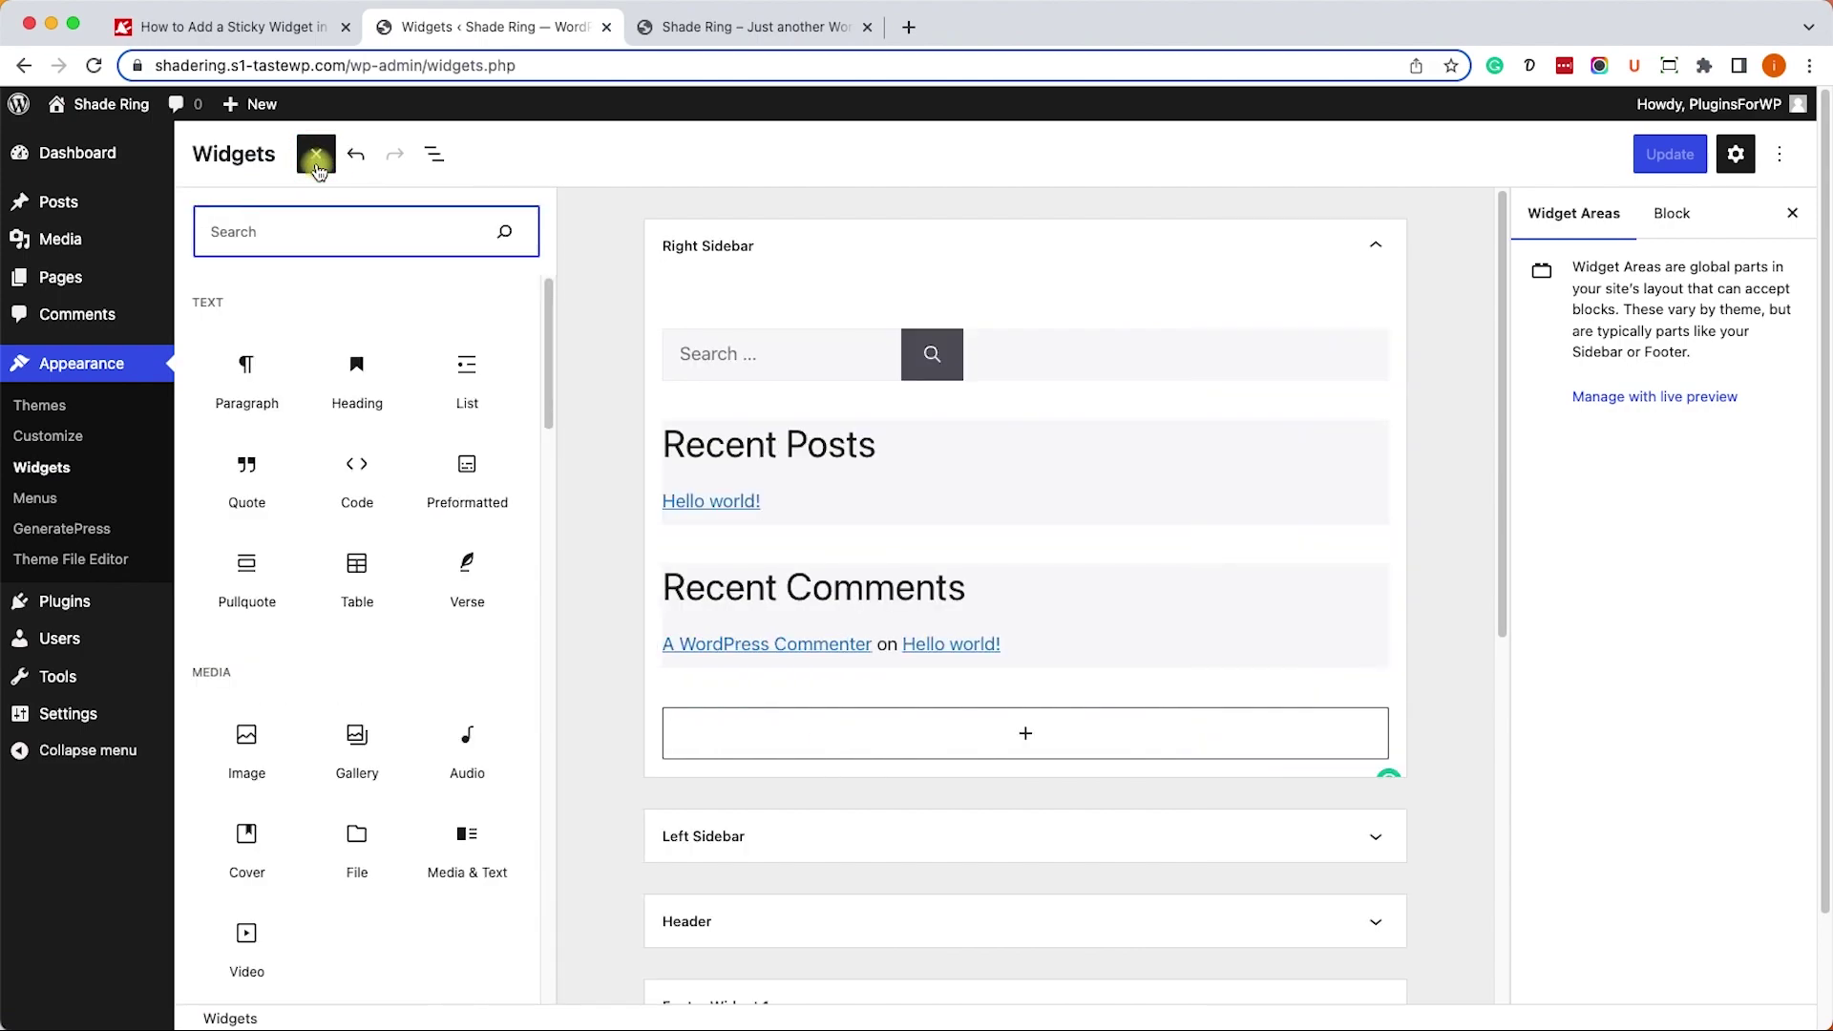
{"action": "left_click", "coordinate": [248, 742]}
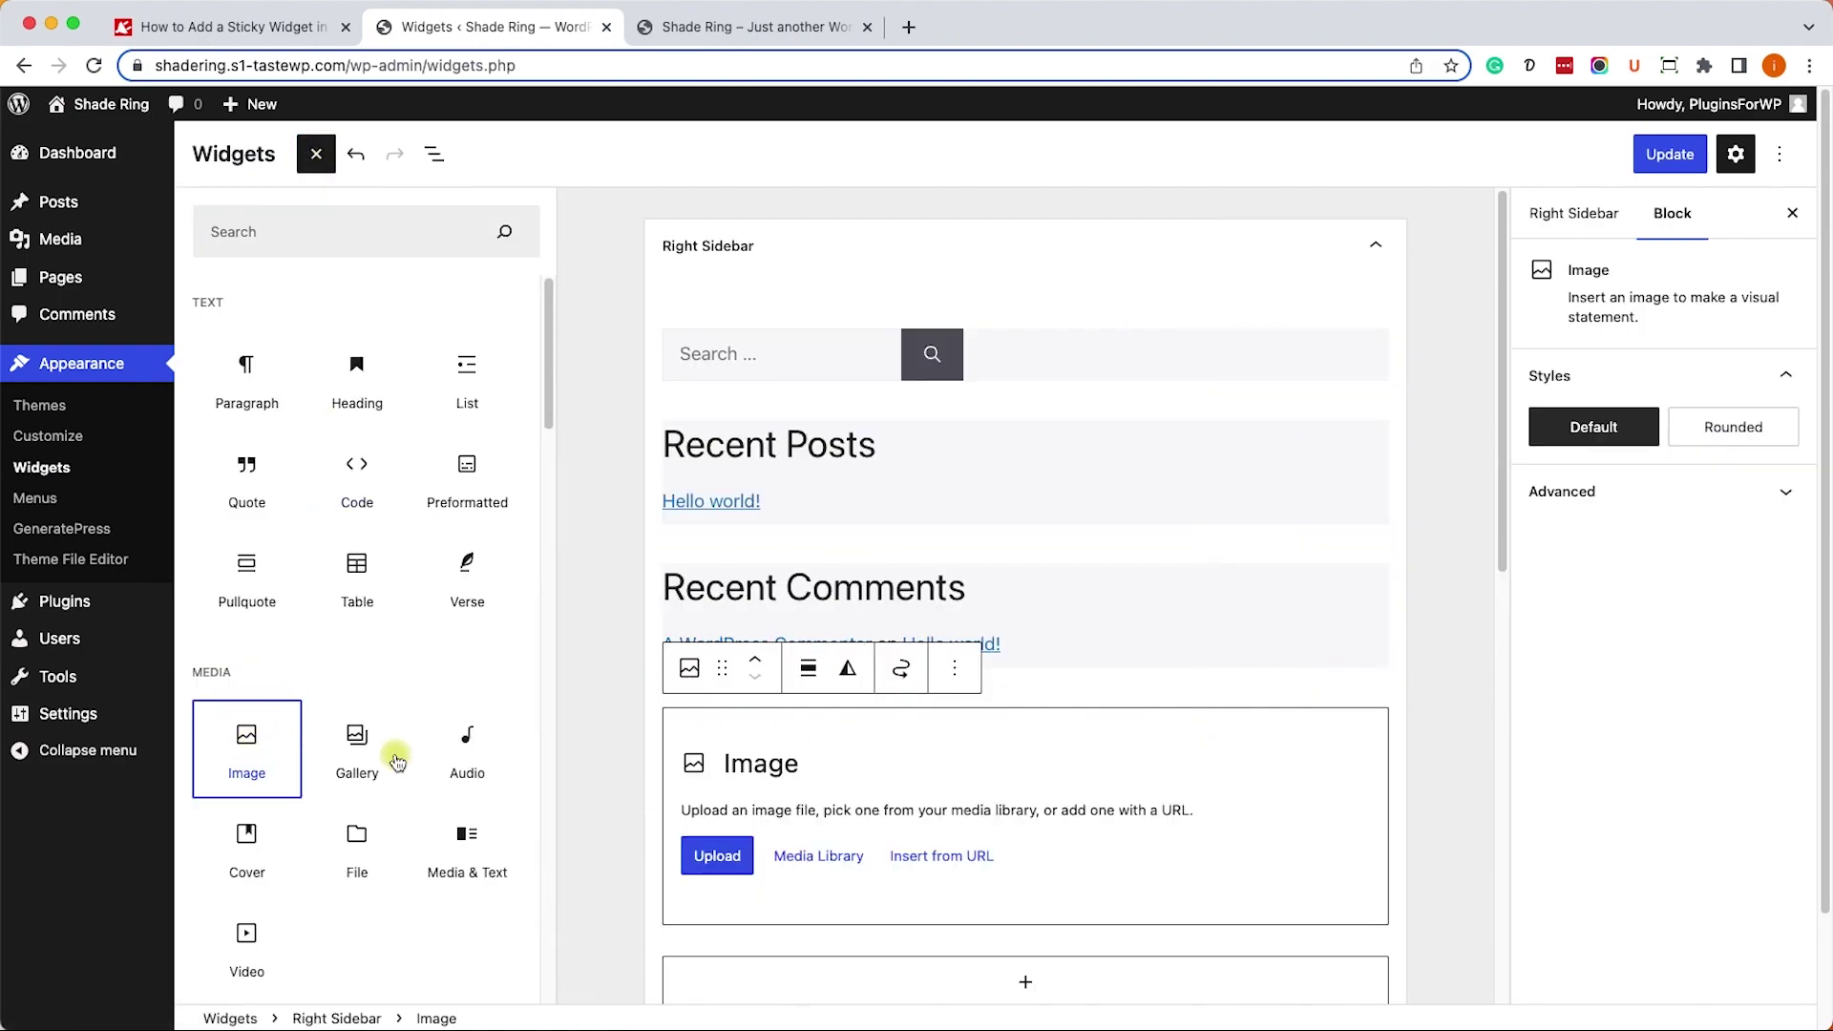
{"action": "left_click", "coordinate": [833, 856]}
{"action": "left_click", "coordinate": [647, 856]}
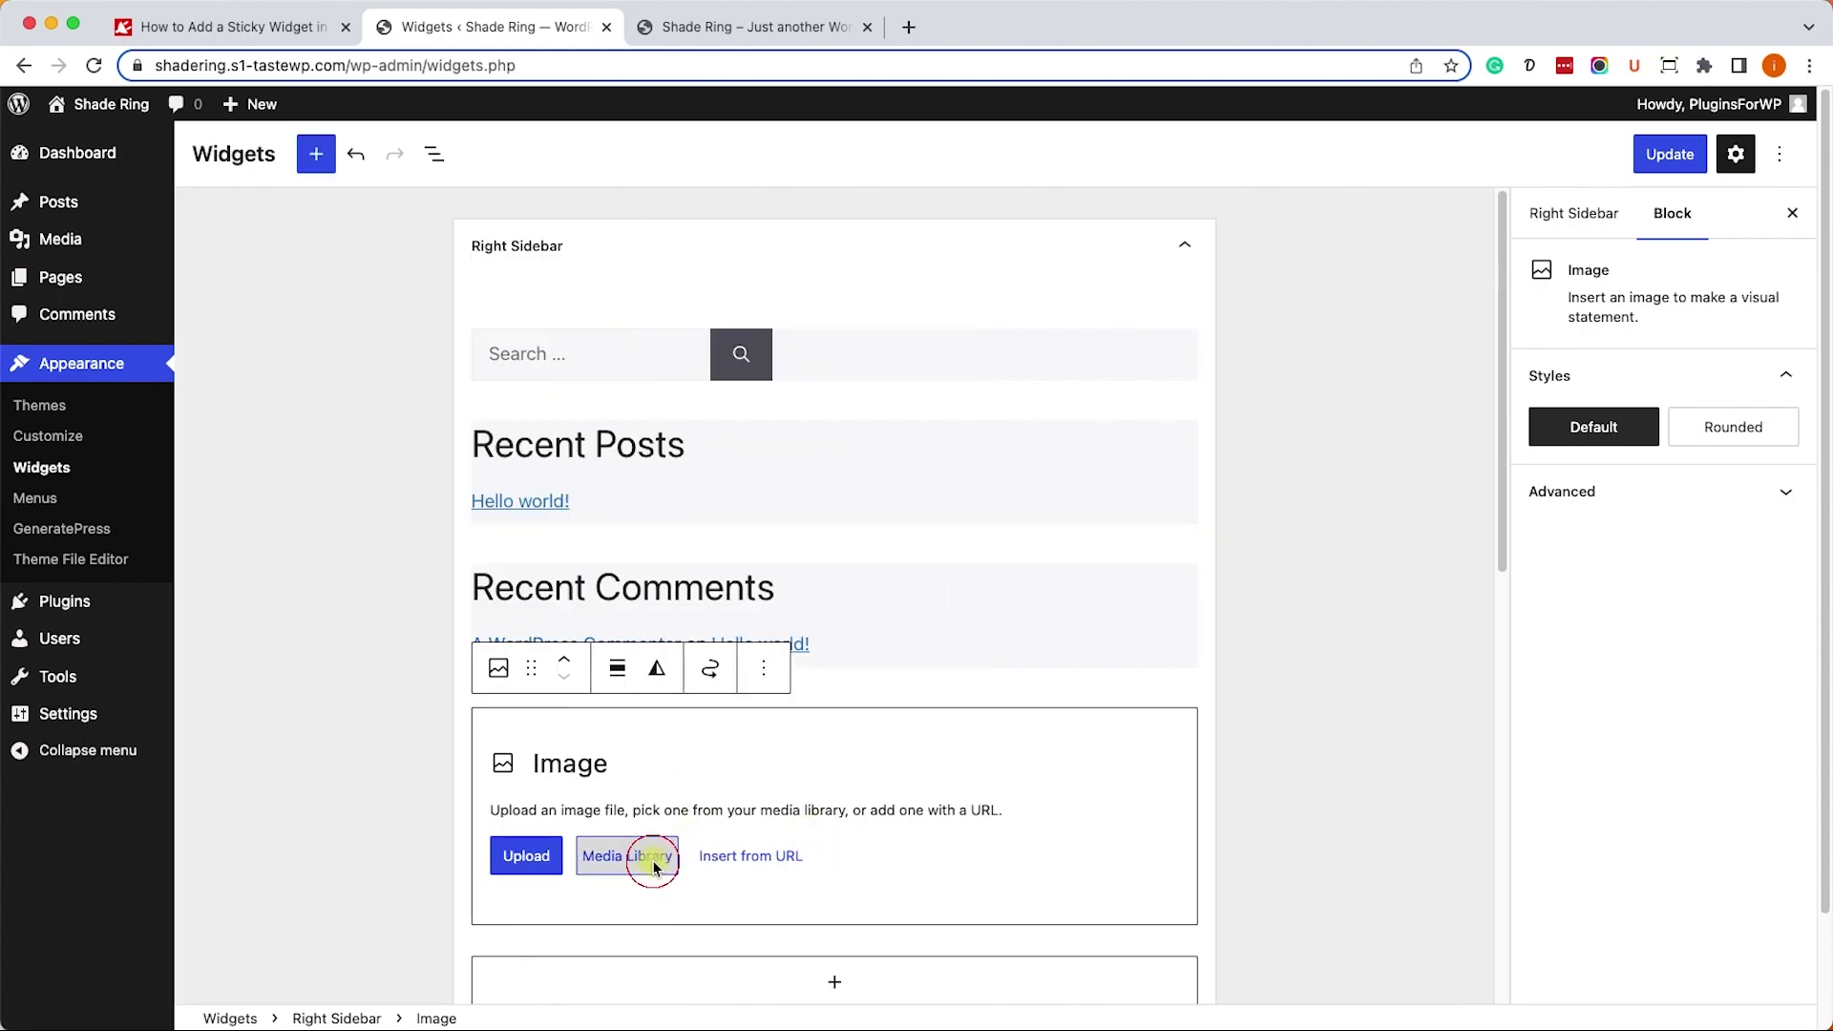
{"action": "left_click", "coordinate": [165, 375]}
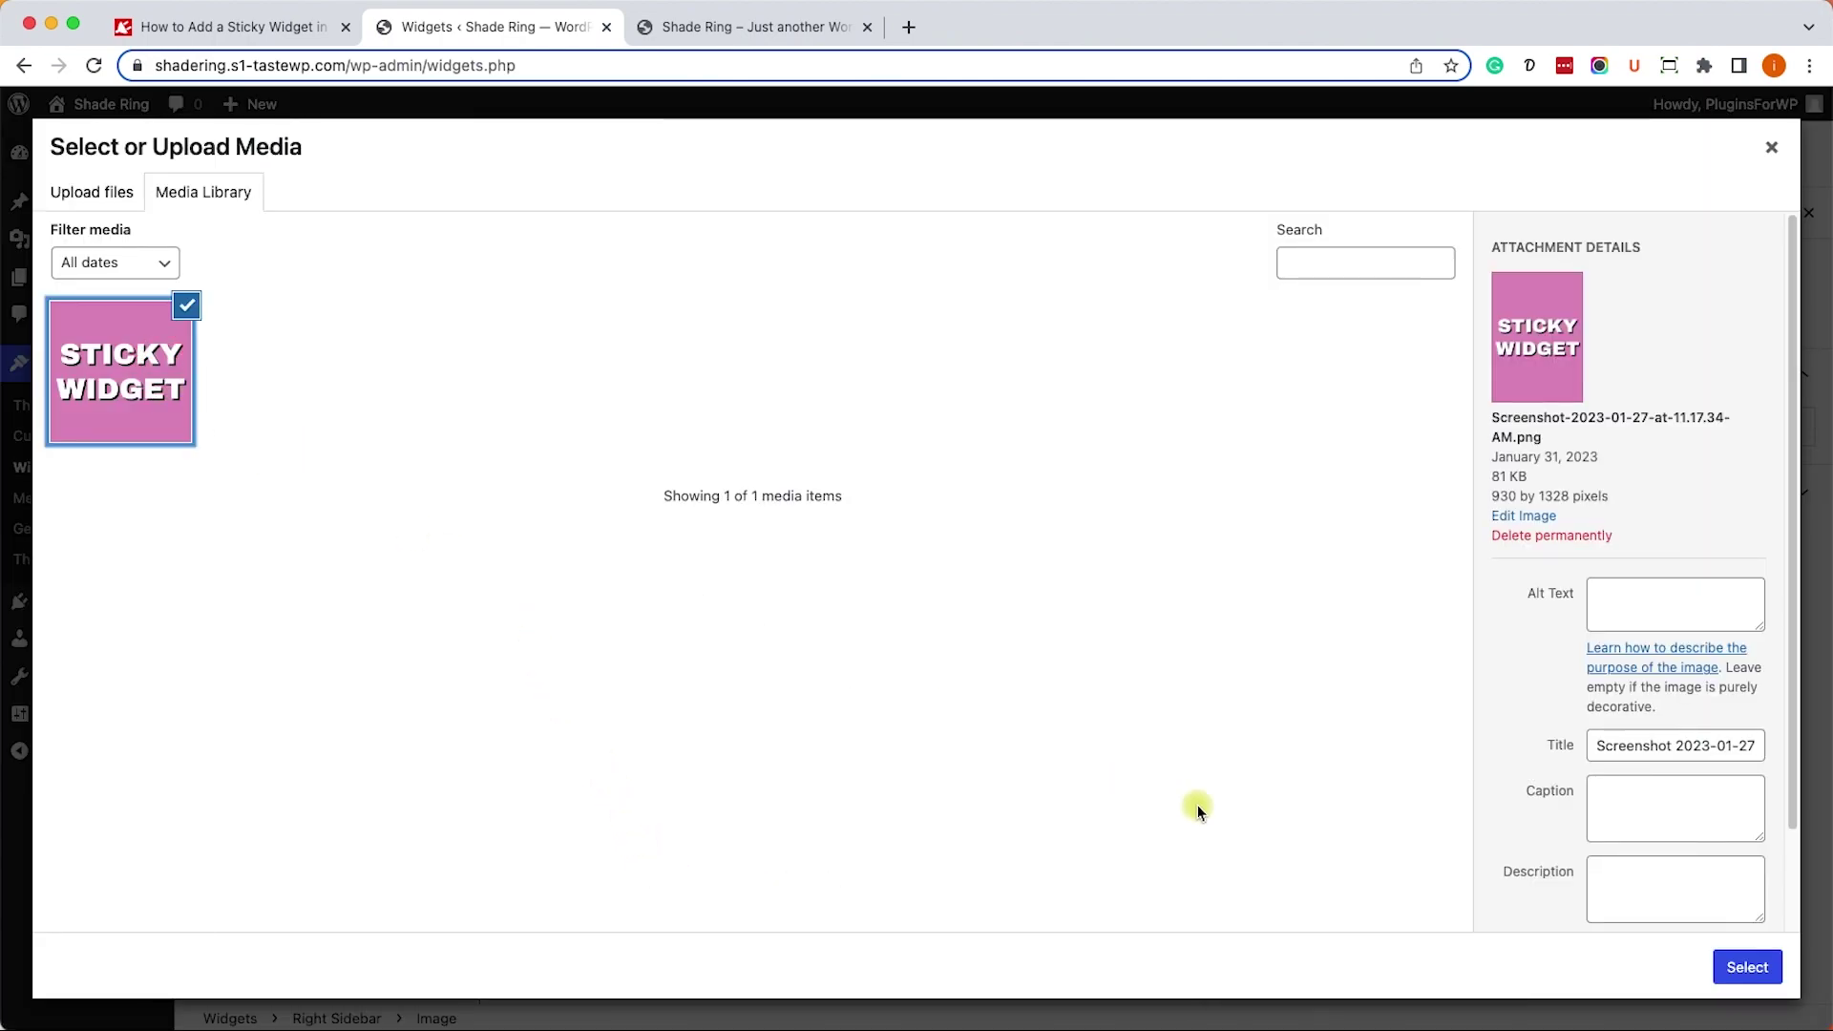
{"action": "left_click", "coordinate": [1747, 967]}
{"action": "scroll", "coordinate": [1301, 869], "scroll_direction": "up", "scroll_amount": 12}
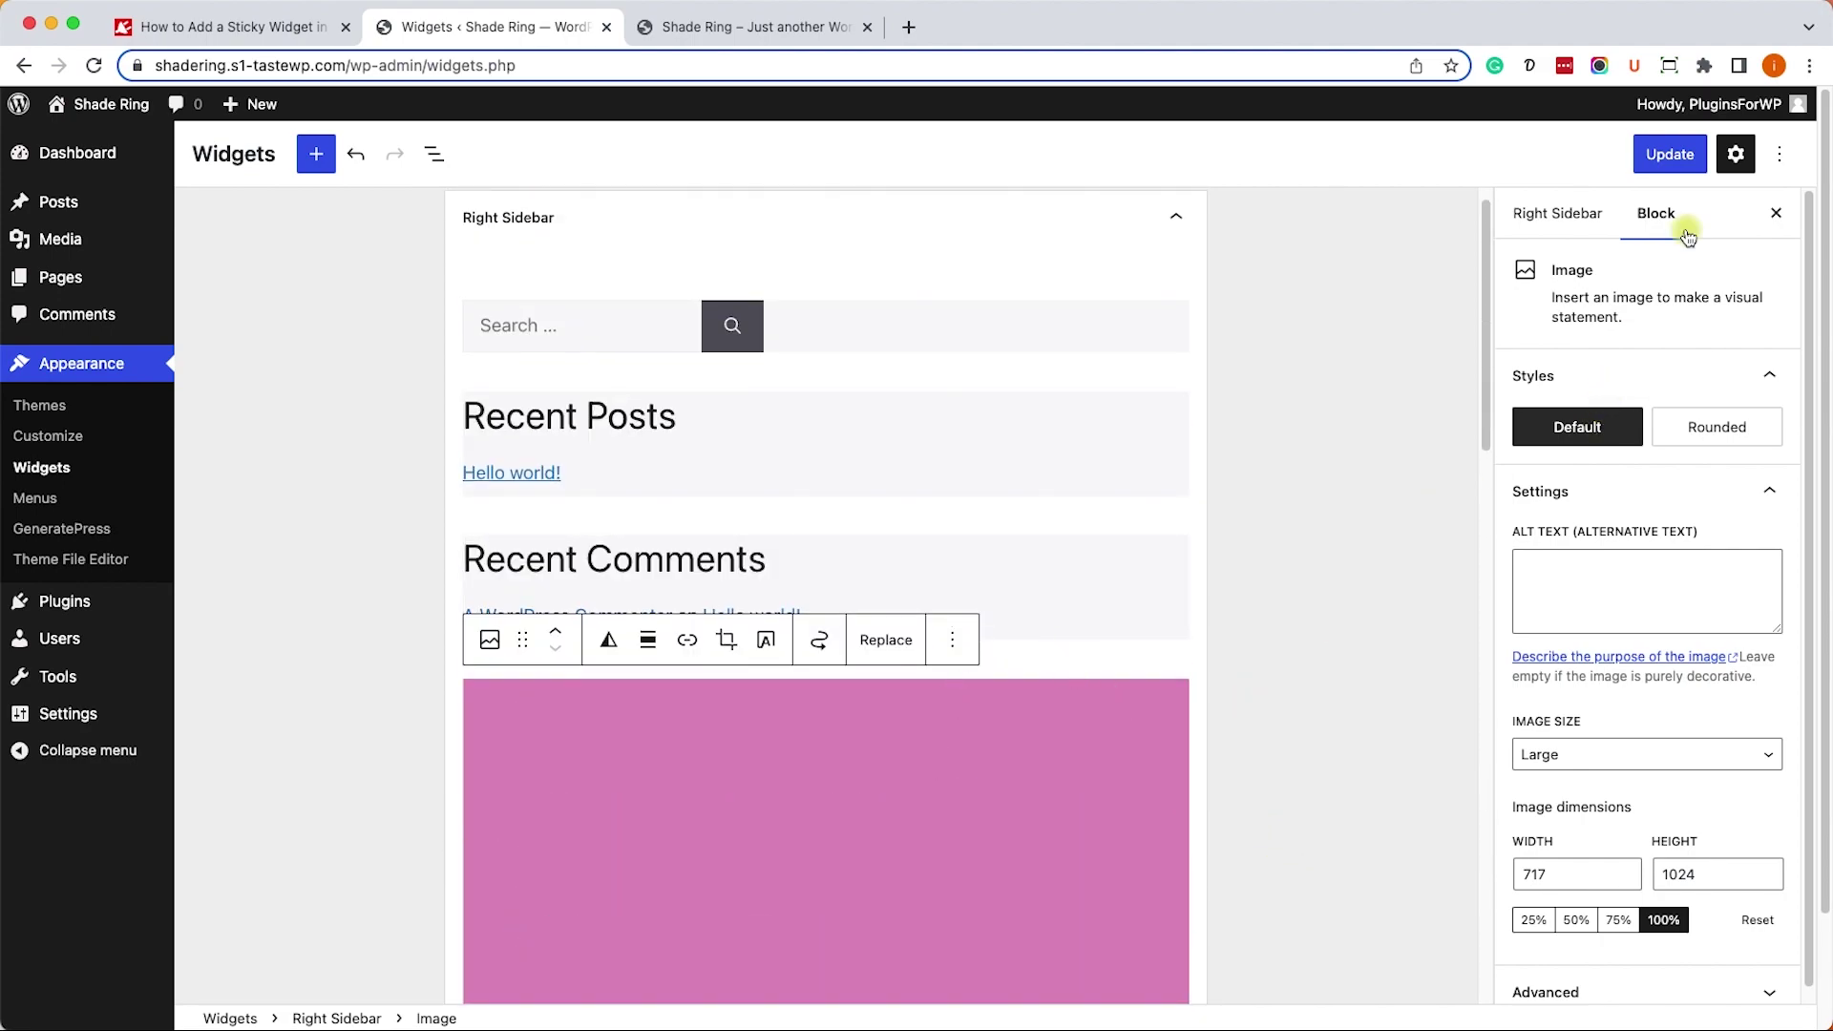
{"action": "left_click", "coordinate": [1677, 154]}
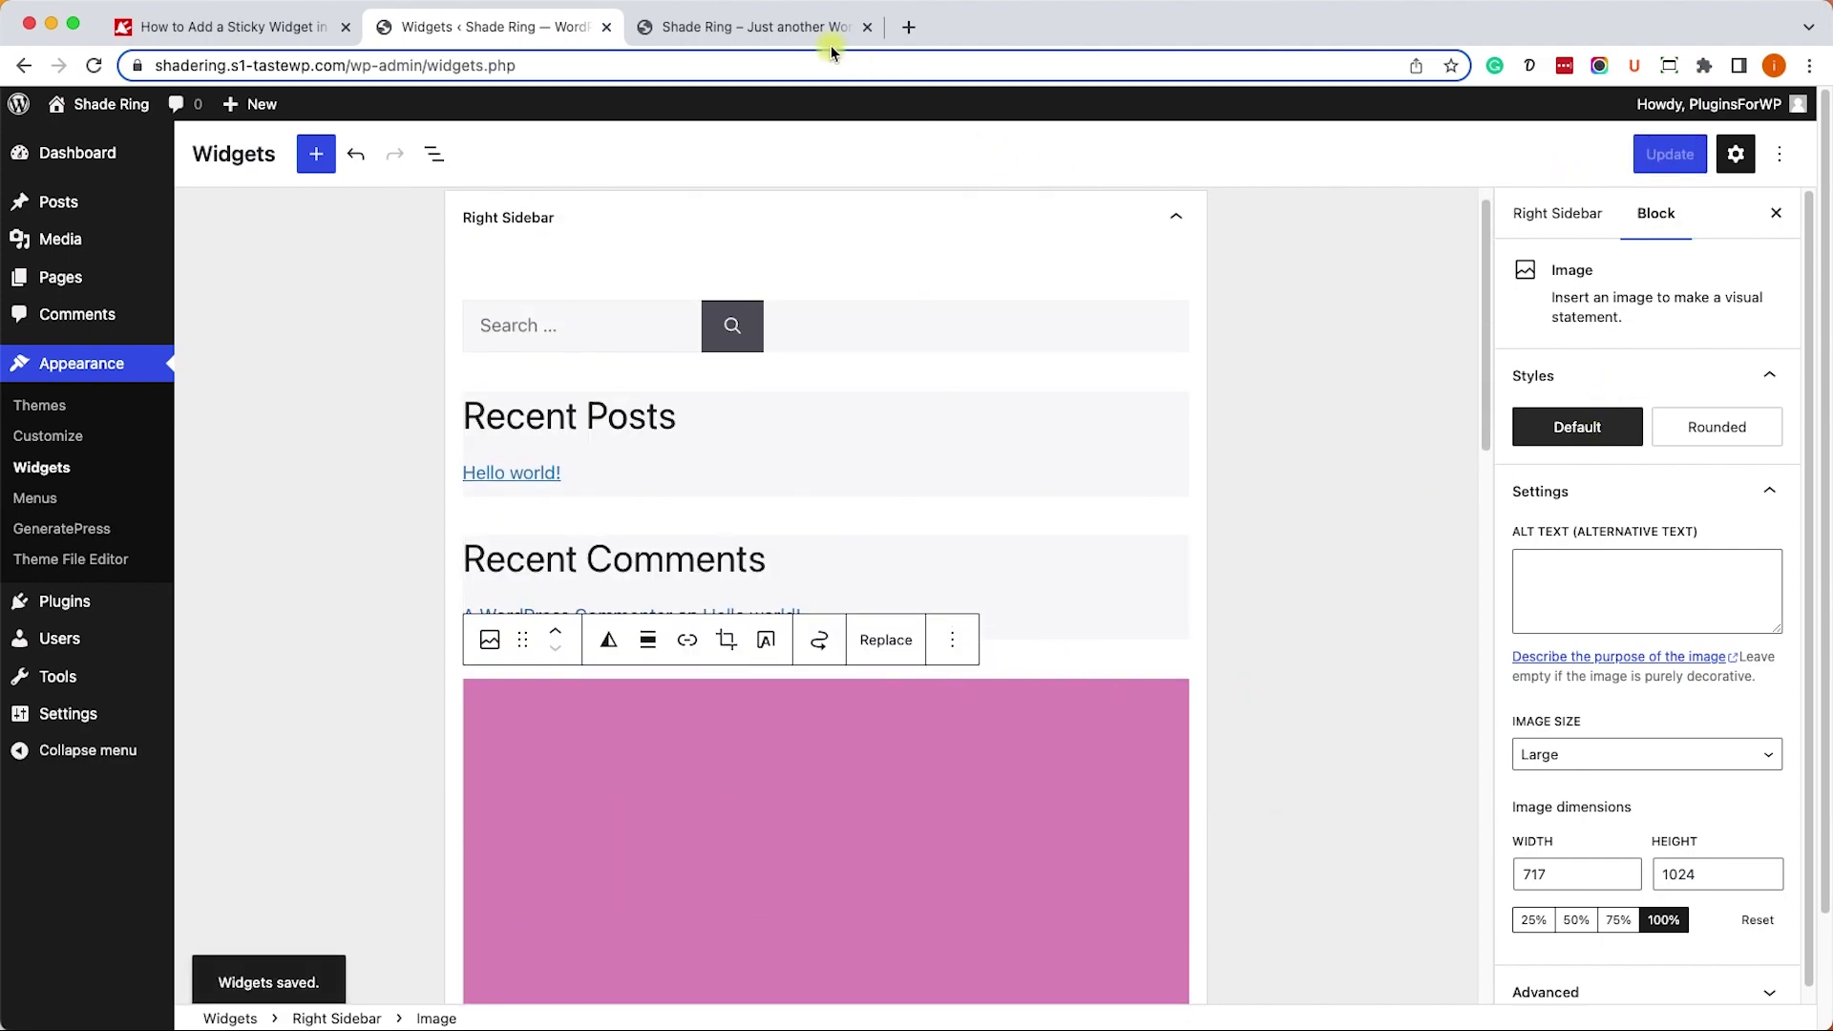
- Reload the live Shade Ring site and scroll to the Sticky Widget image in its sidebar
{"action": "left_click", "coordinate": [769, 29]}
{"action": "left_click", "coordinate": [95, 65]}
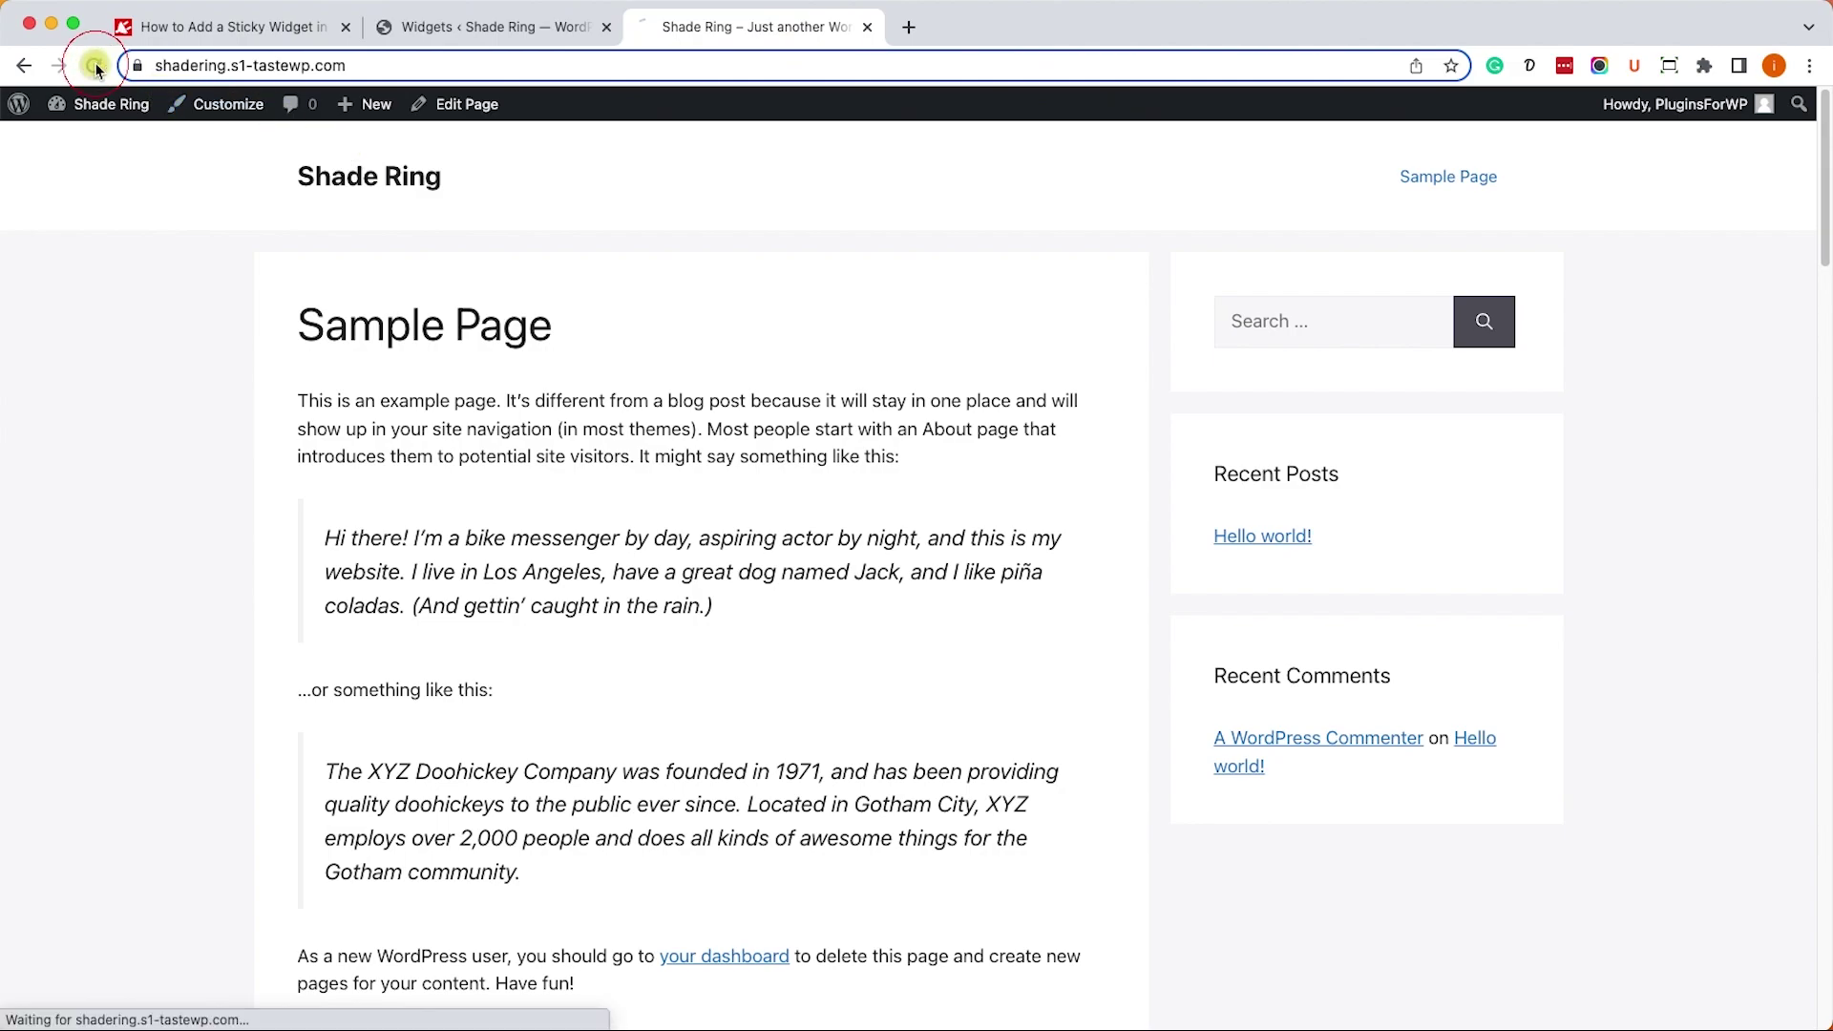
{"action": "scroll", "coordinate": [1074, 489], "scroll_direction": "down", "scroll_amount": 10}
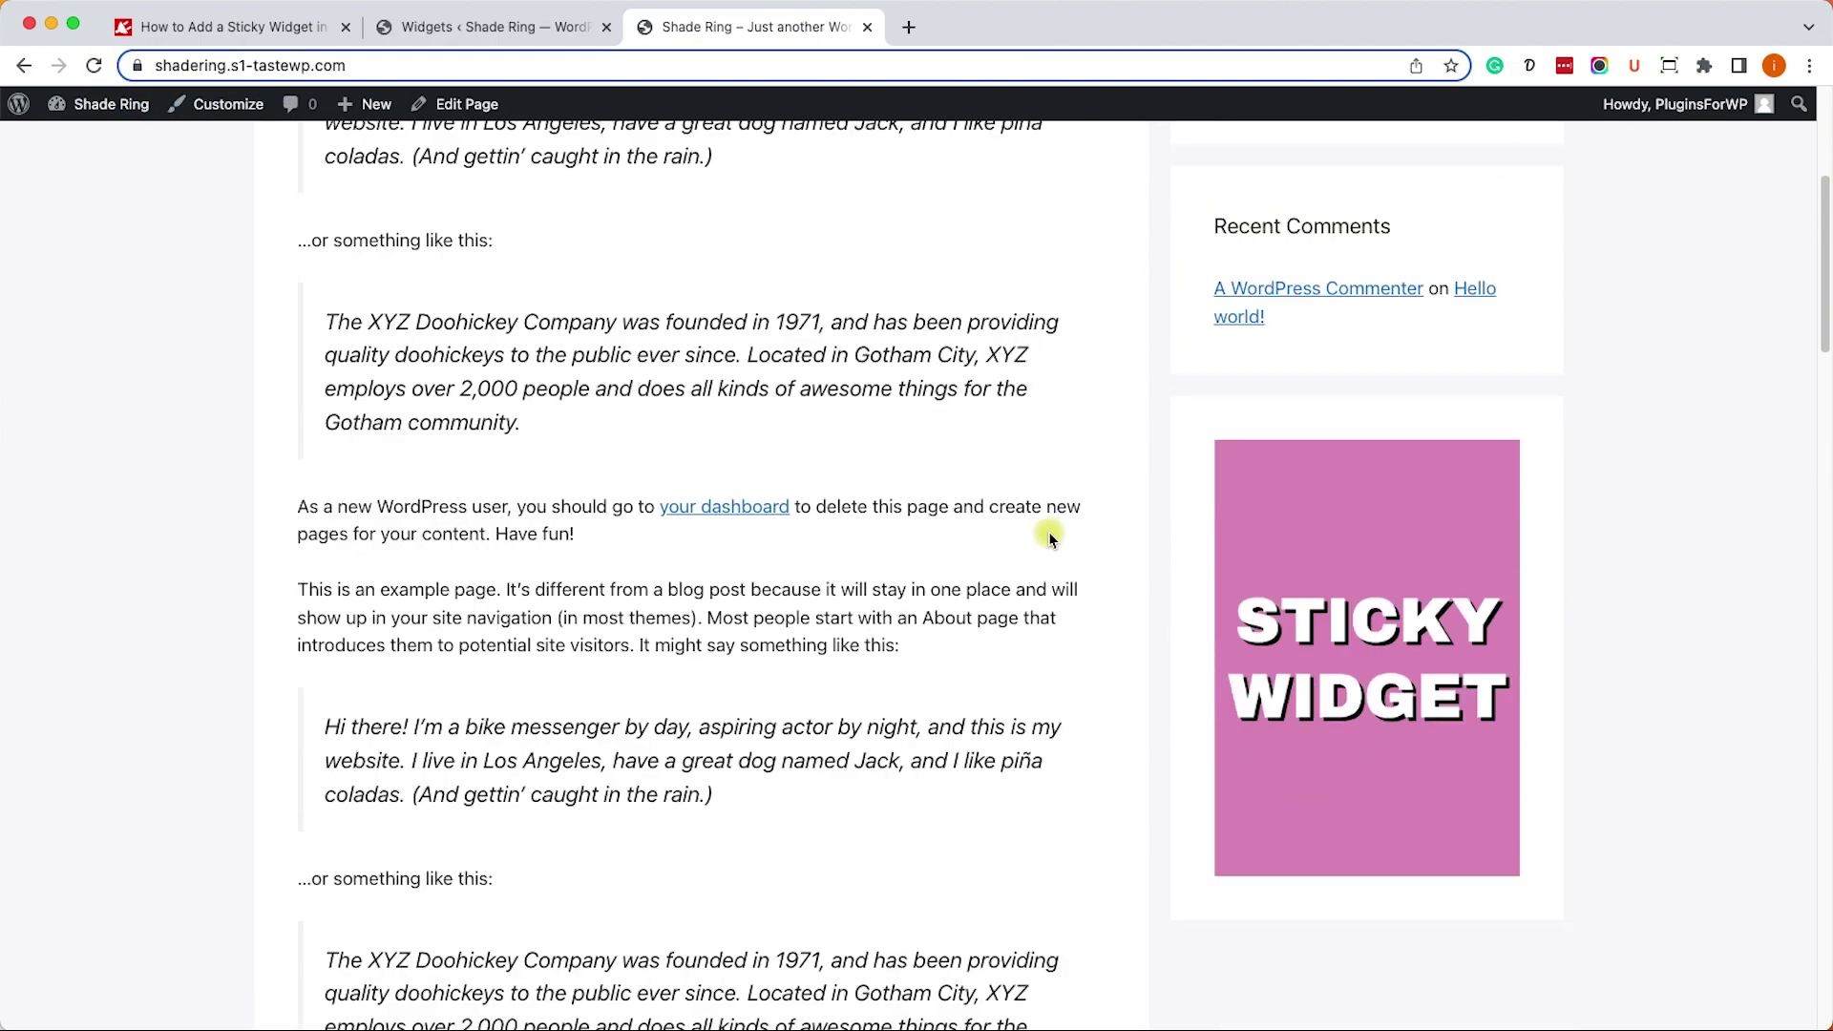
{"action": "scroll", "coordinate": [1304, 361], "scroll_direction": "down", "scroll_amount": 10}
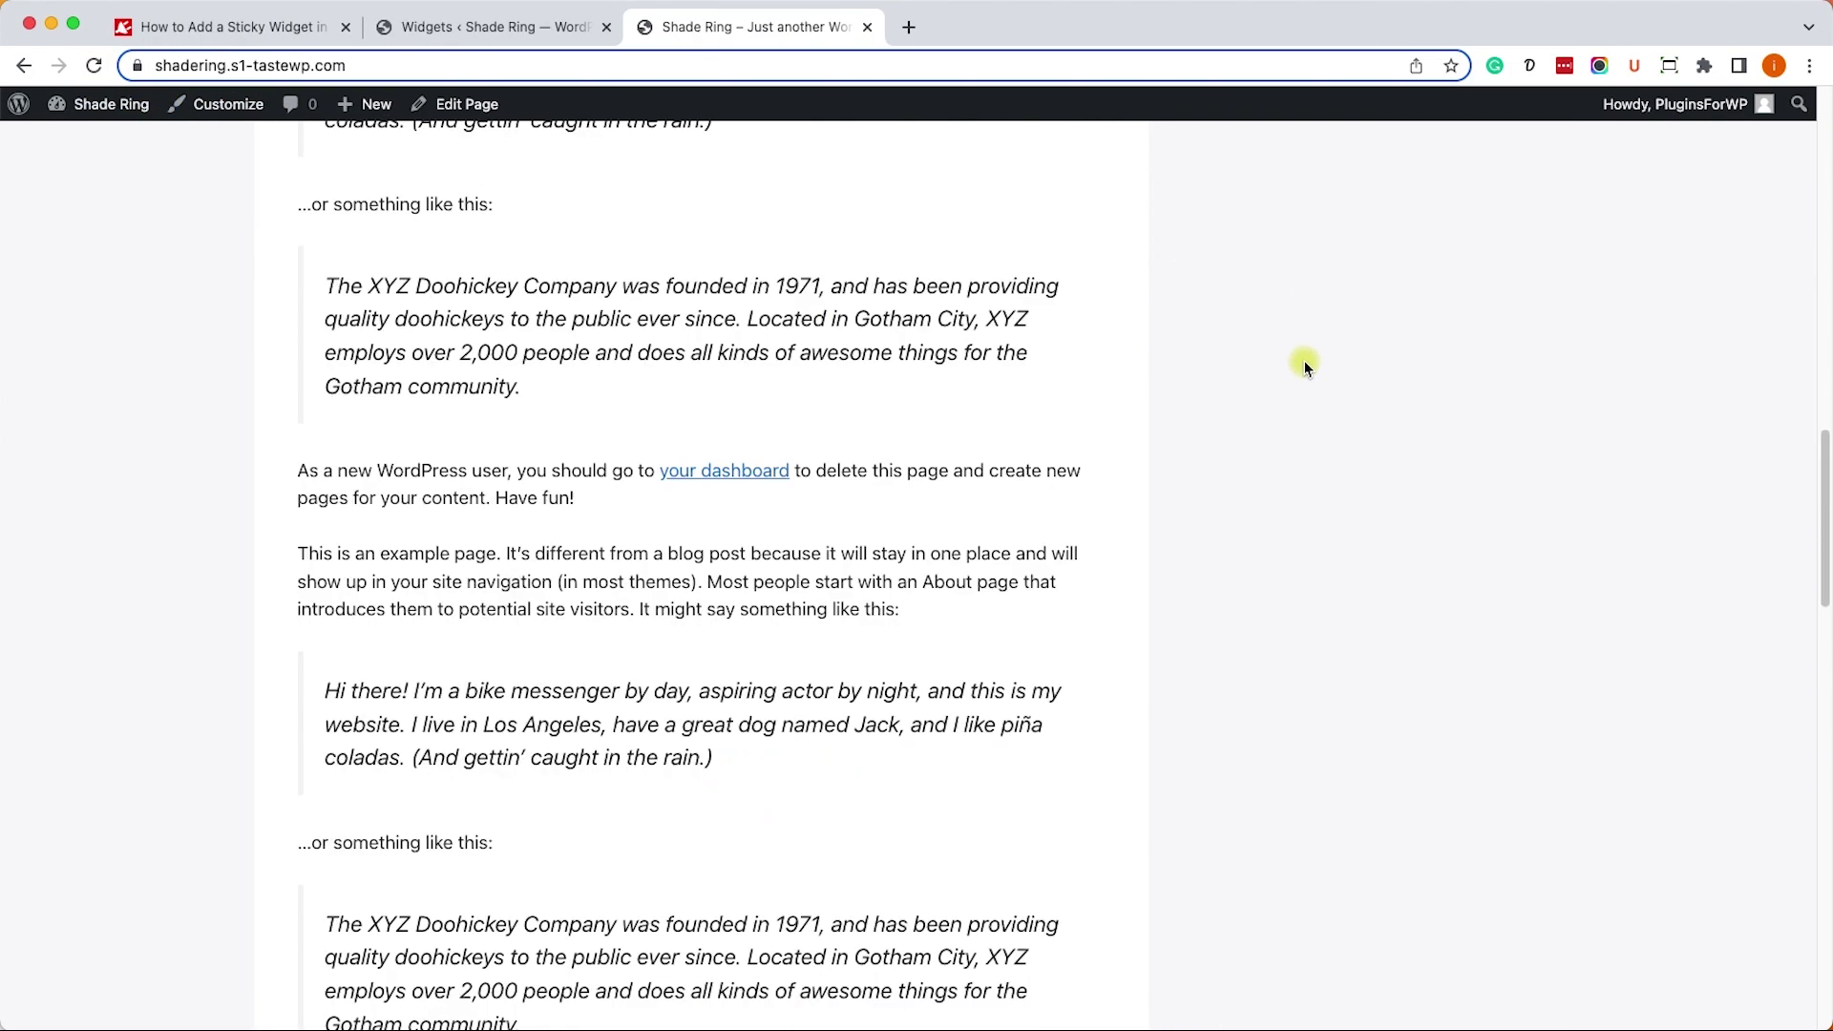
{"action": "scroll", "coordinate": [1319, 376], "scroll_direction": "down", "scroll_amount": 5}
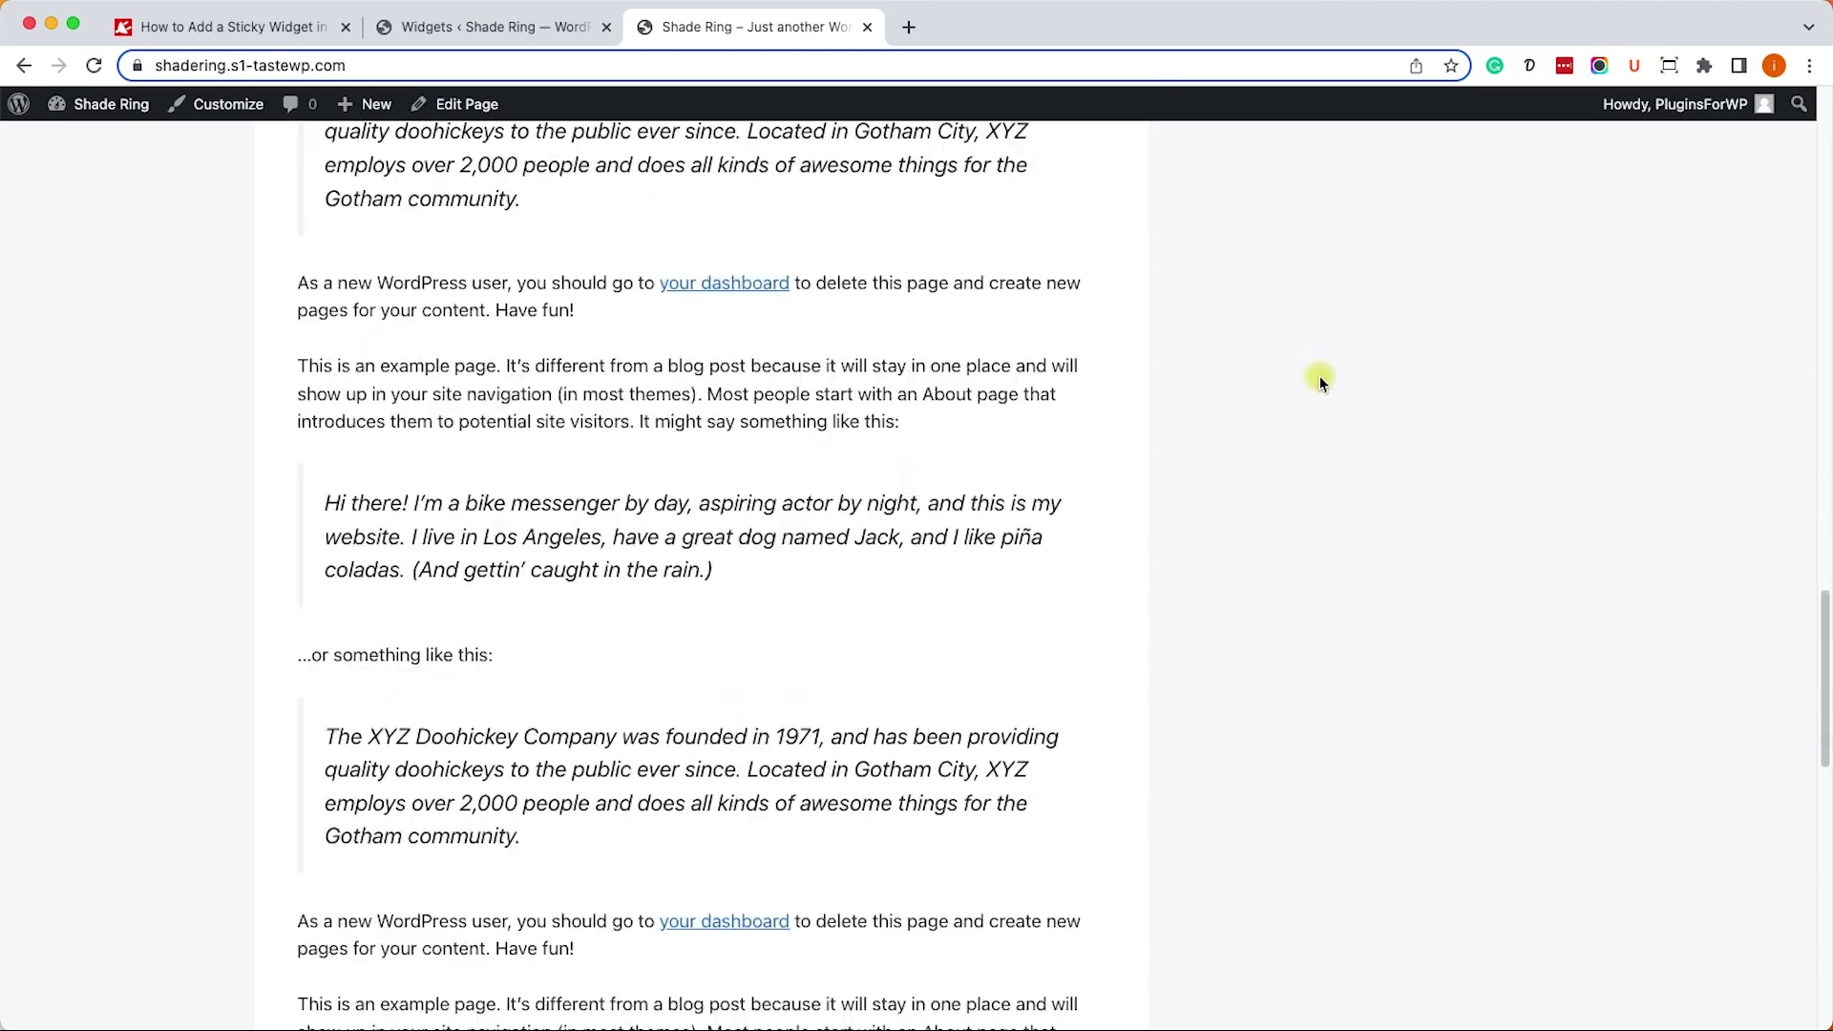
{"action": "scroll", "coordinate": [1319, 376], "scroll_direction": "up", "scroll_amount": 15}
{"action": "scroll", "coordinate": [1319, 376], "scroll_direction": "down", "scroll_amount": 3}
{"action": "scroll", "coordinate": [1319, 379], "scroll_direction": "down", "scroll_amount": 4}
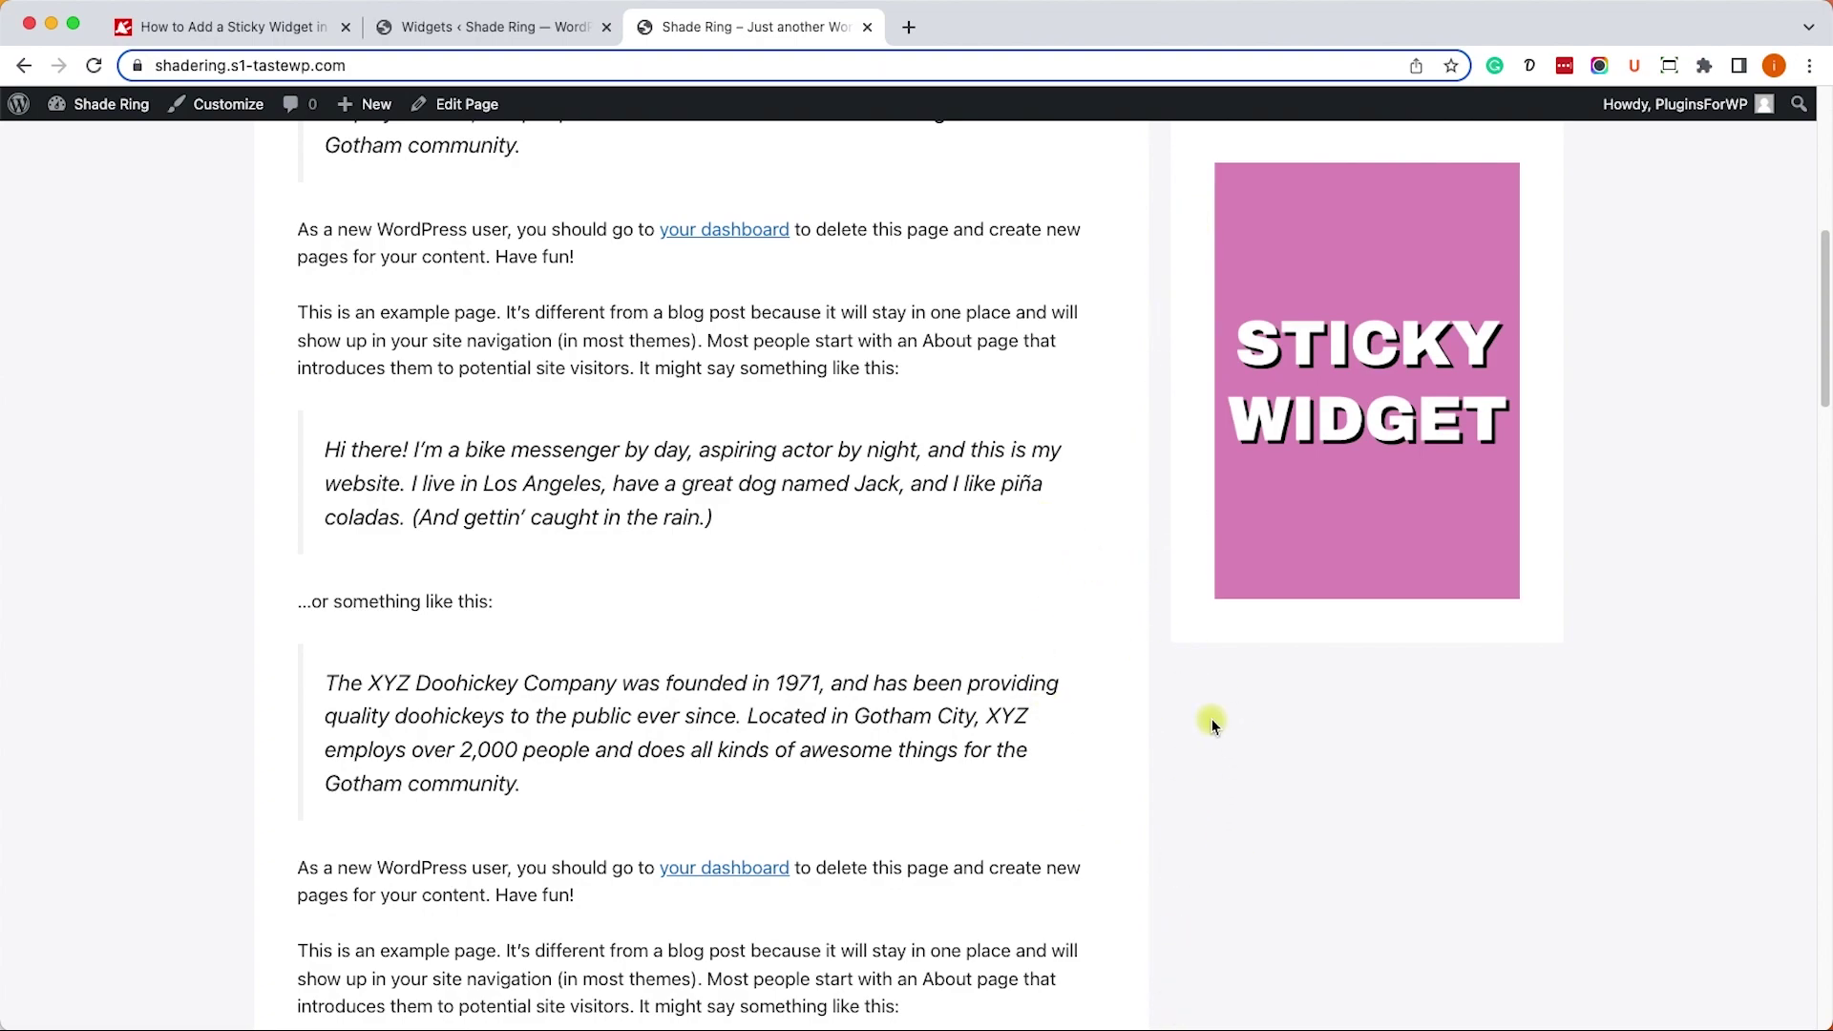
{"action": "scroll", "coordinate": [1212, 719], "scroll_direction": "down", "scroll_amount": 2}
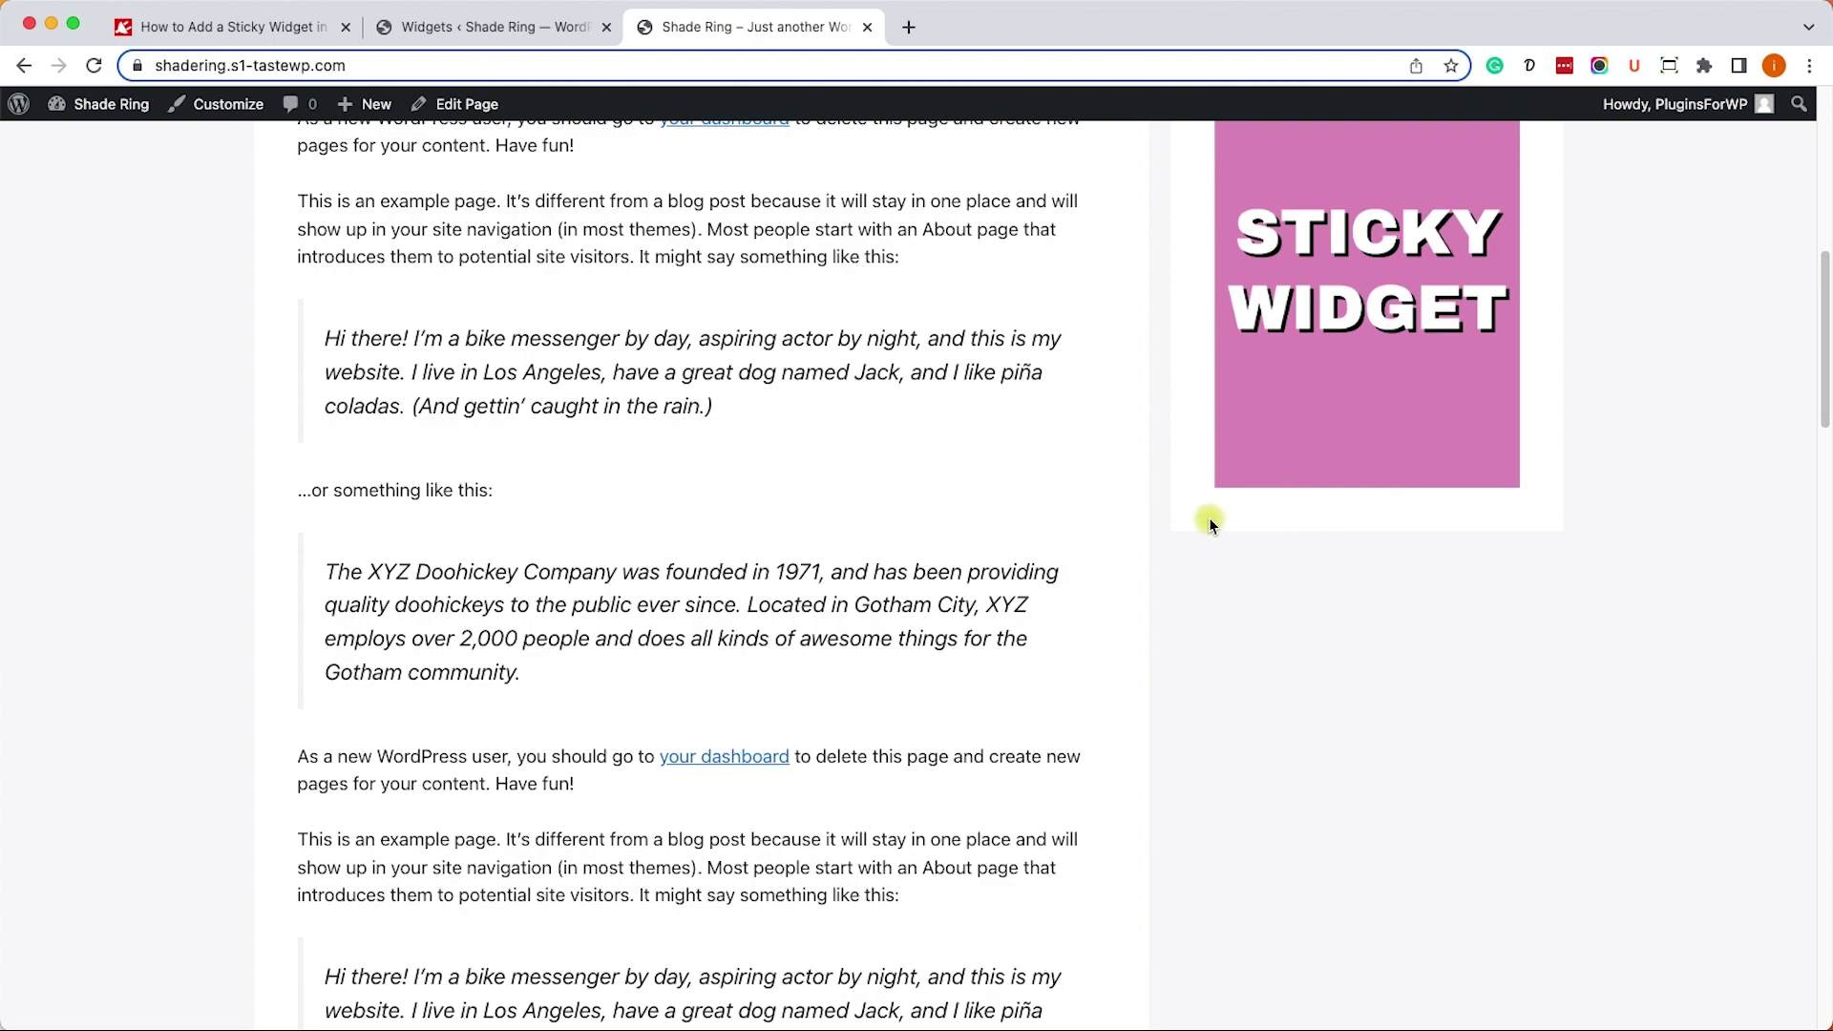
- Inspect the sidebar in DevTools and copy its inside-right-sidebar class name
{"action": "right_click", "coordinate": [1209, 518]}
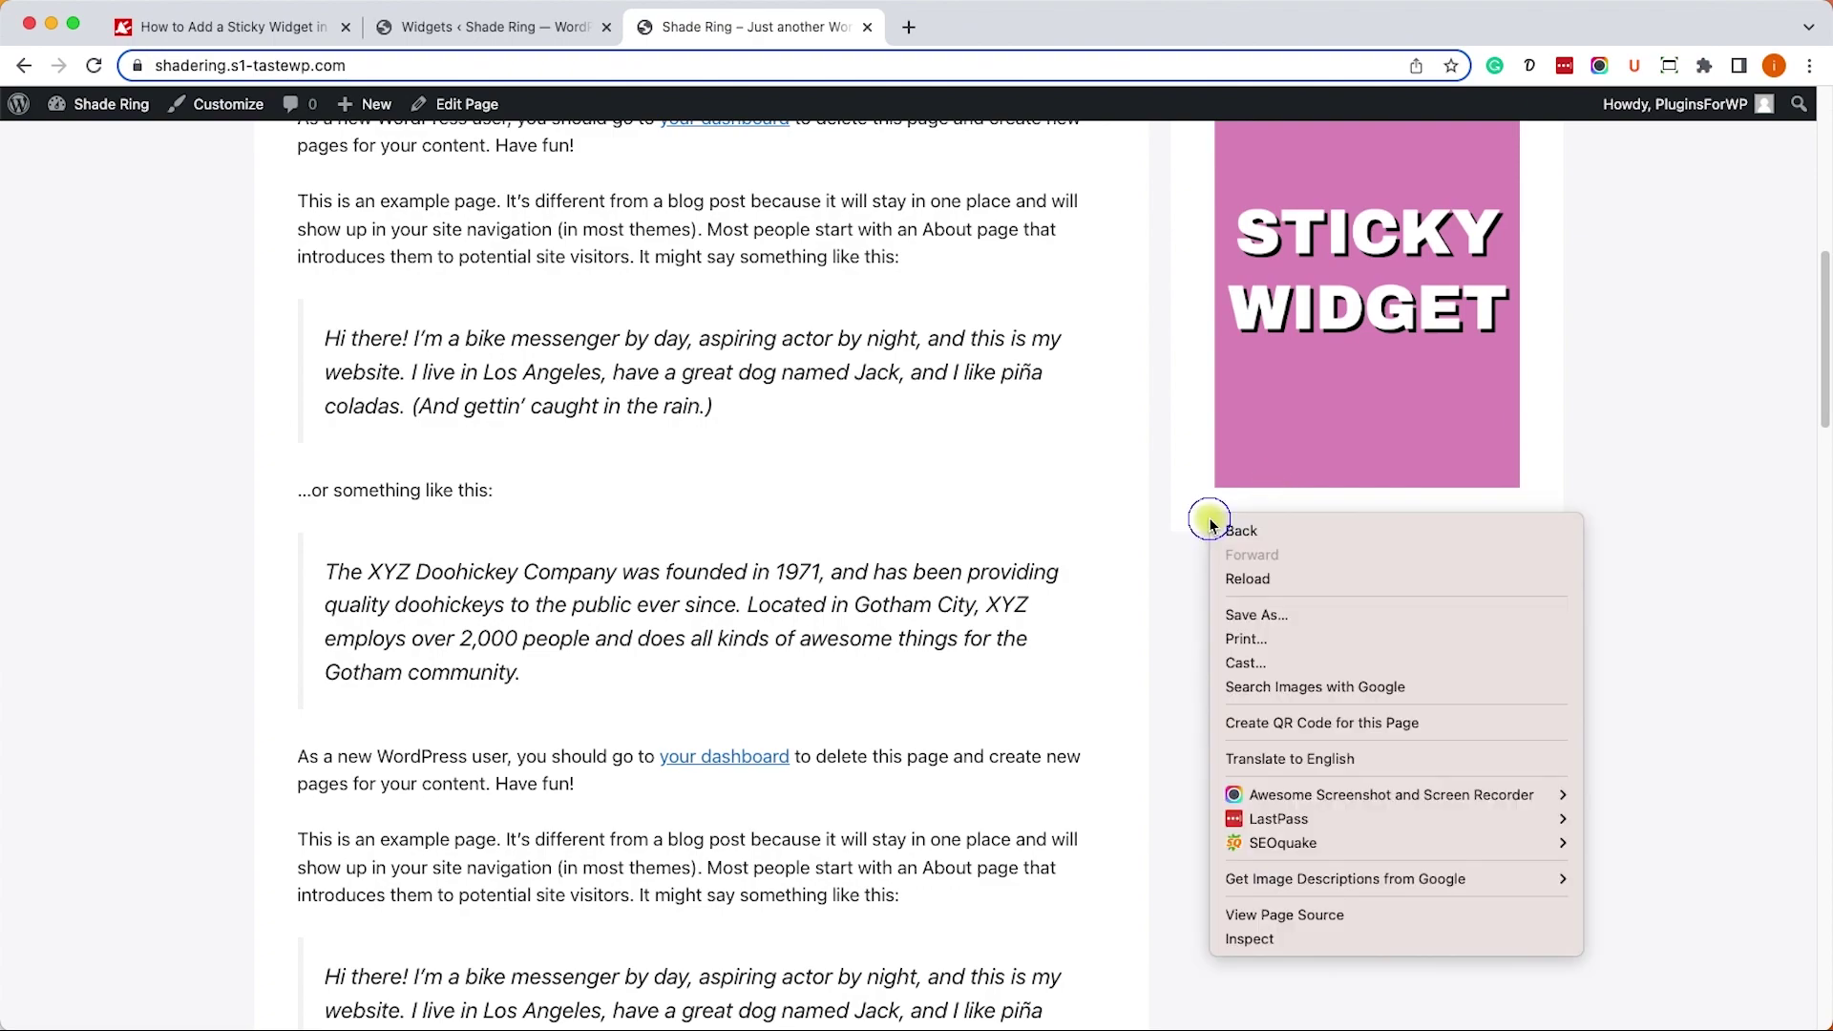
{"action": "left_click", "coordinate": [1247, 939]}
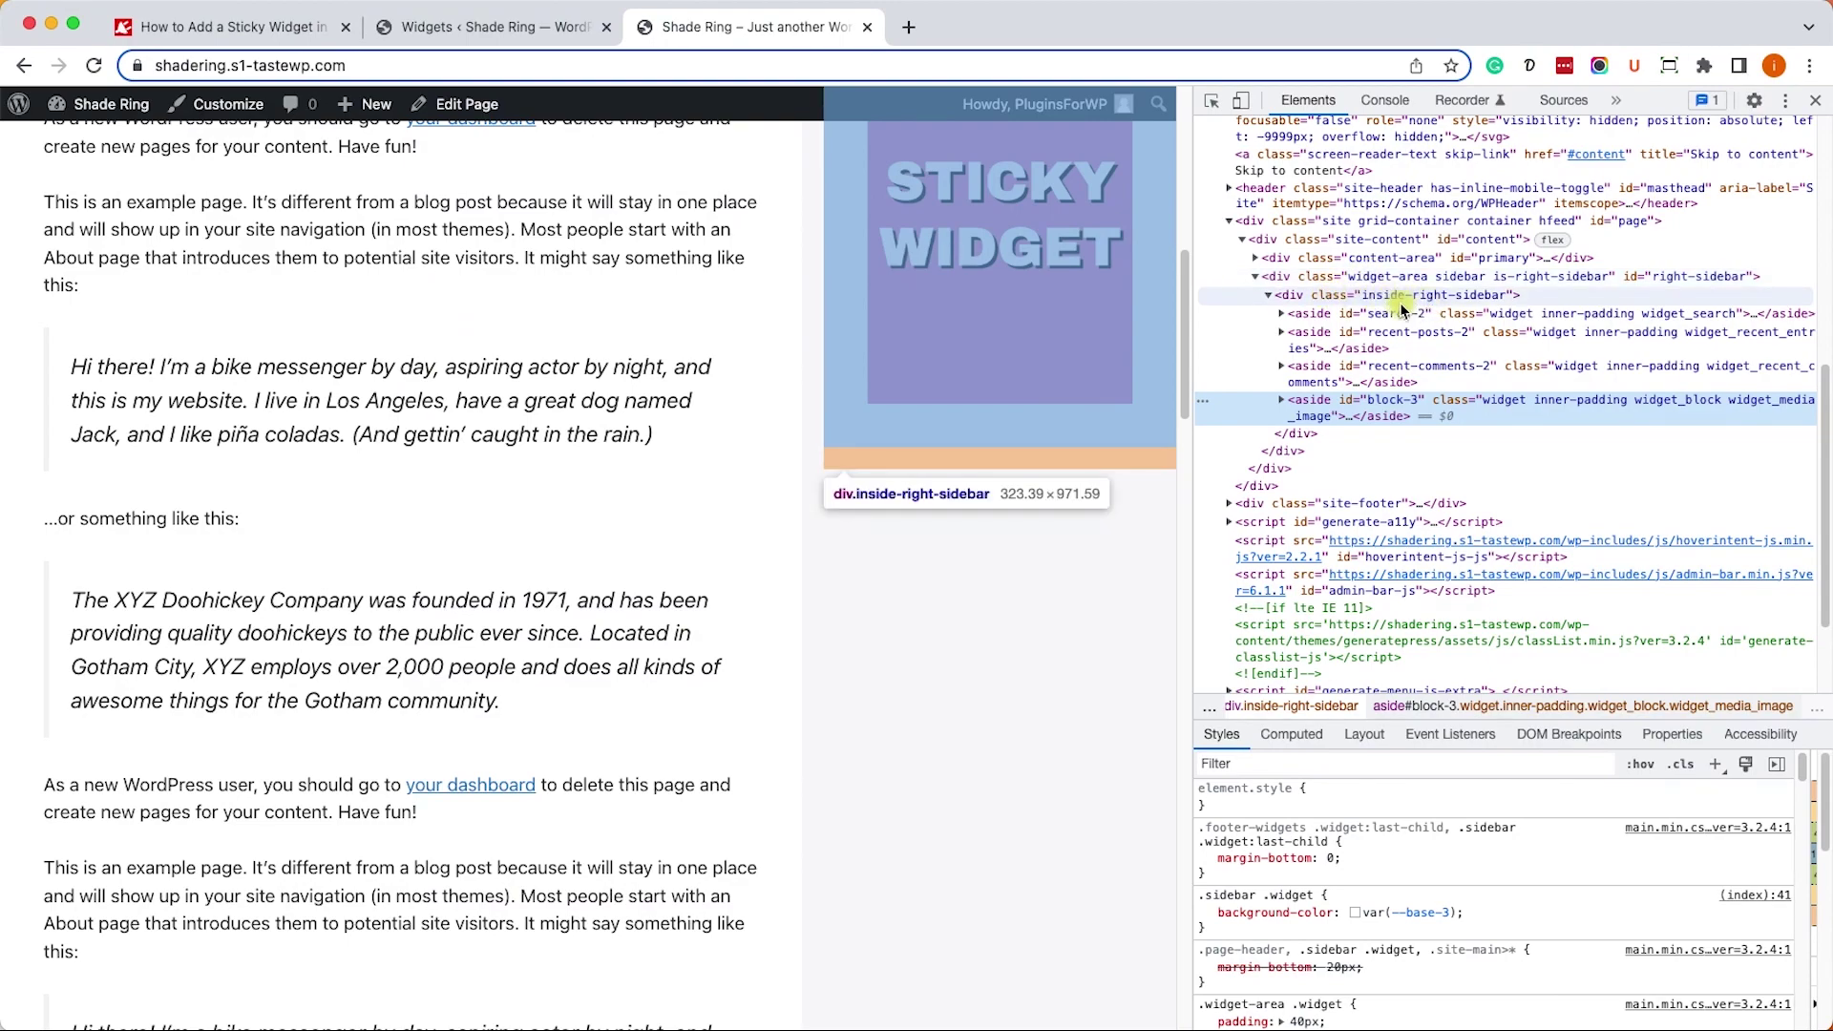
{"action": "left_click", "coordinate": [1269, 301]}
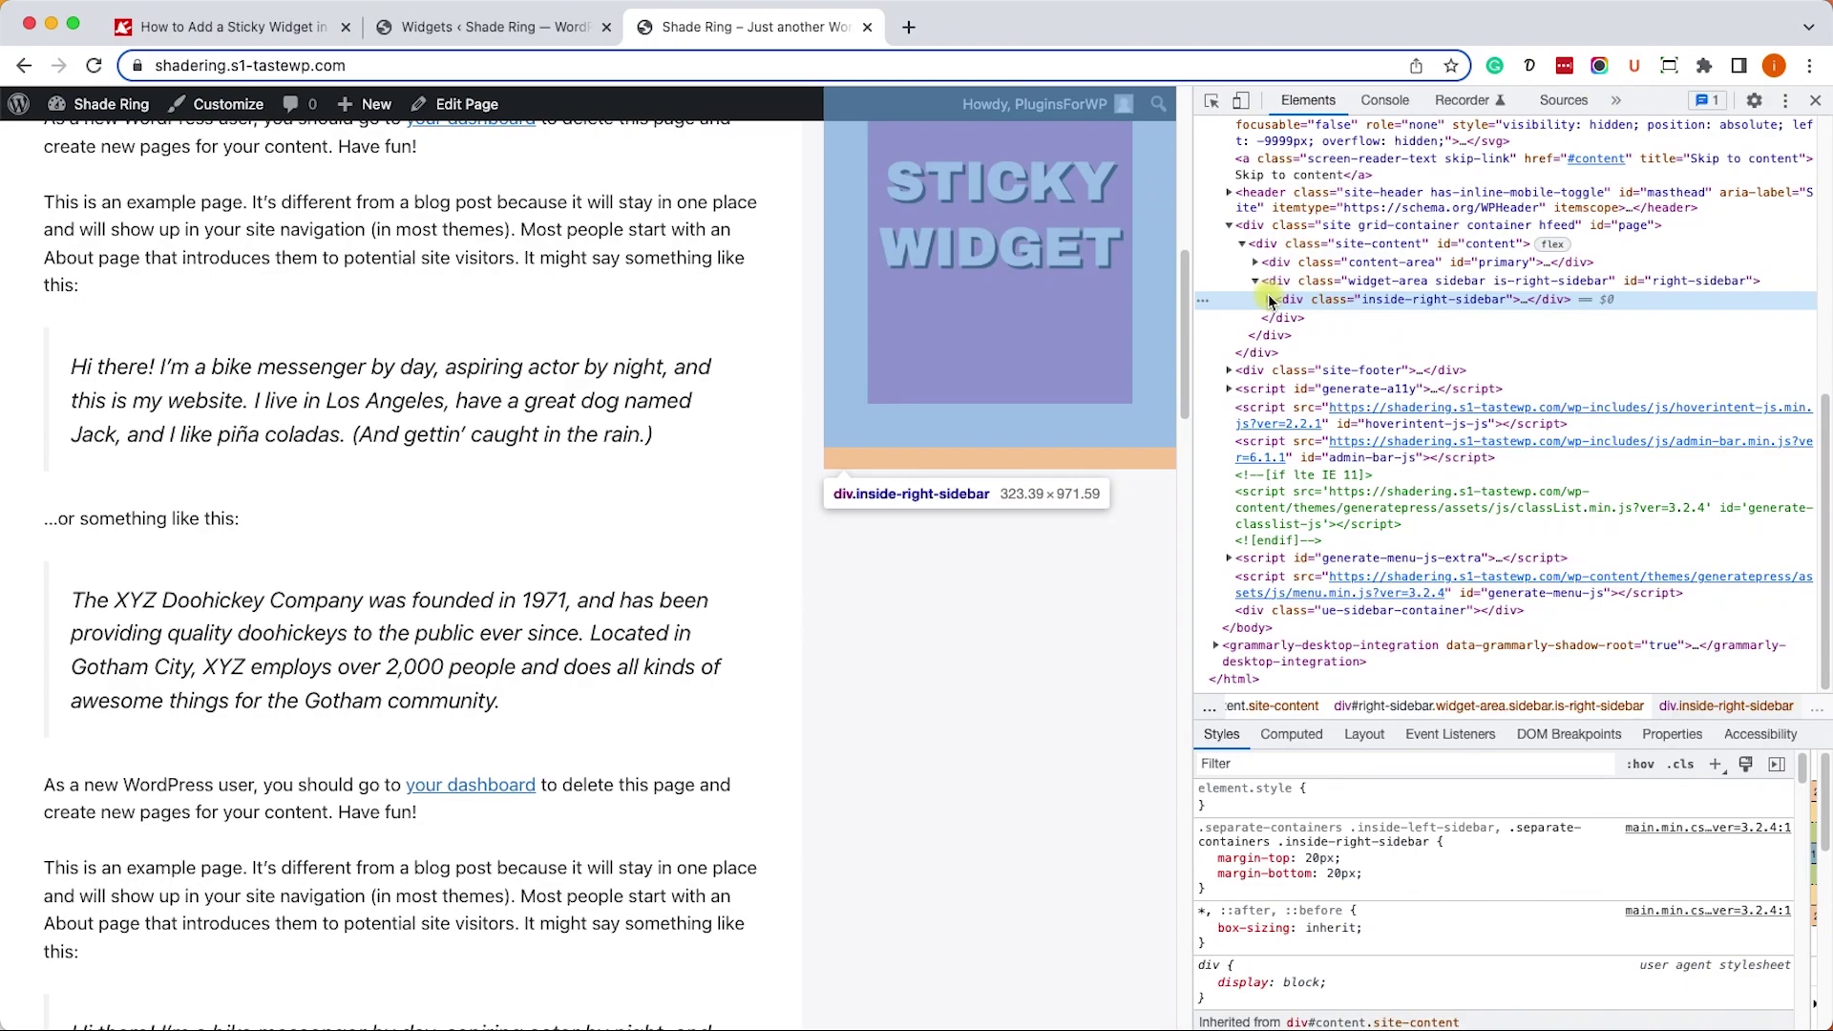
{"action": "double_click", "coordinate": [1421, 301]}
{"action": "right_click", "coordinate": [1436, 301]}
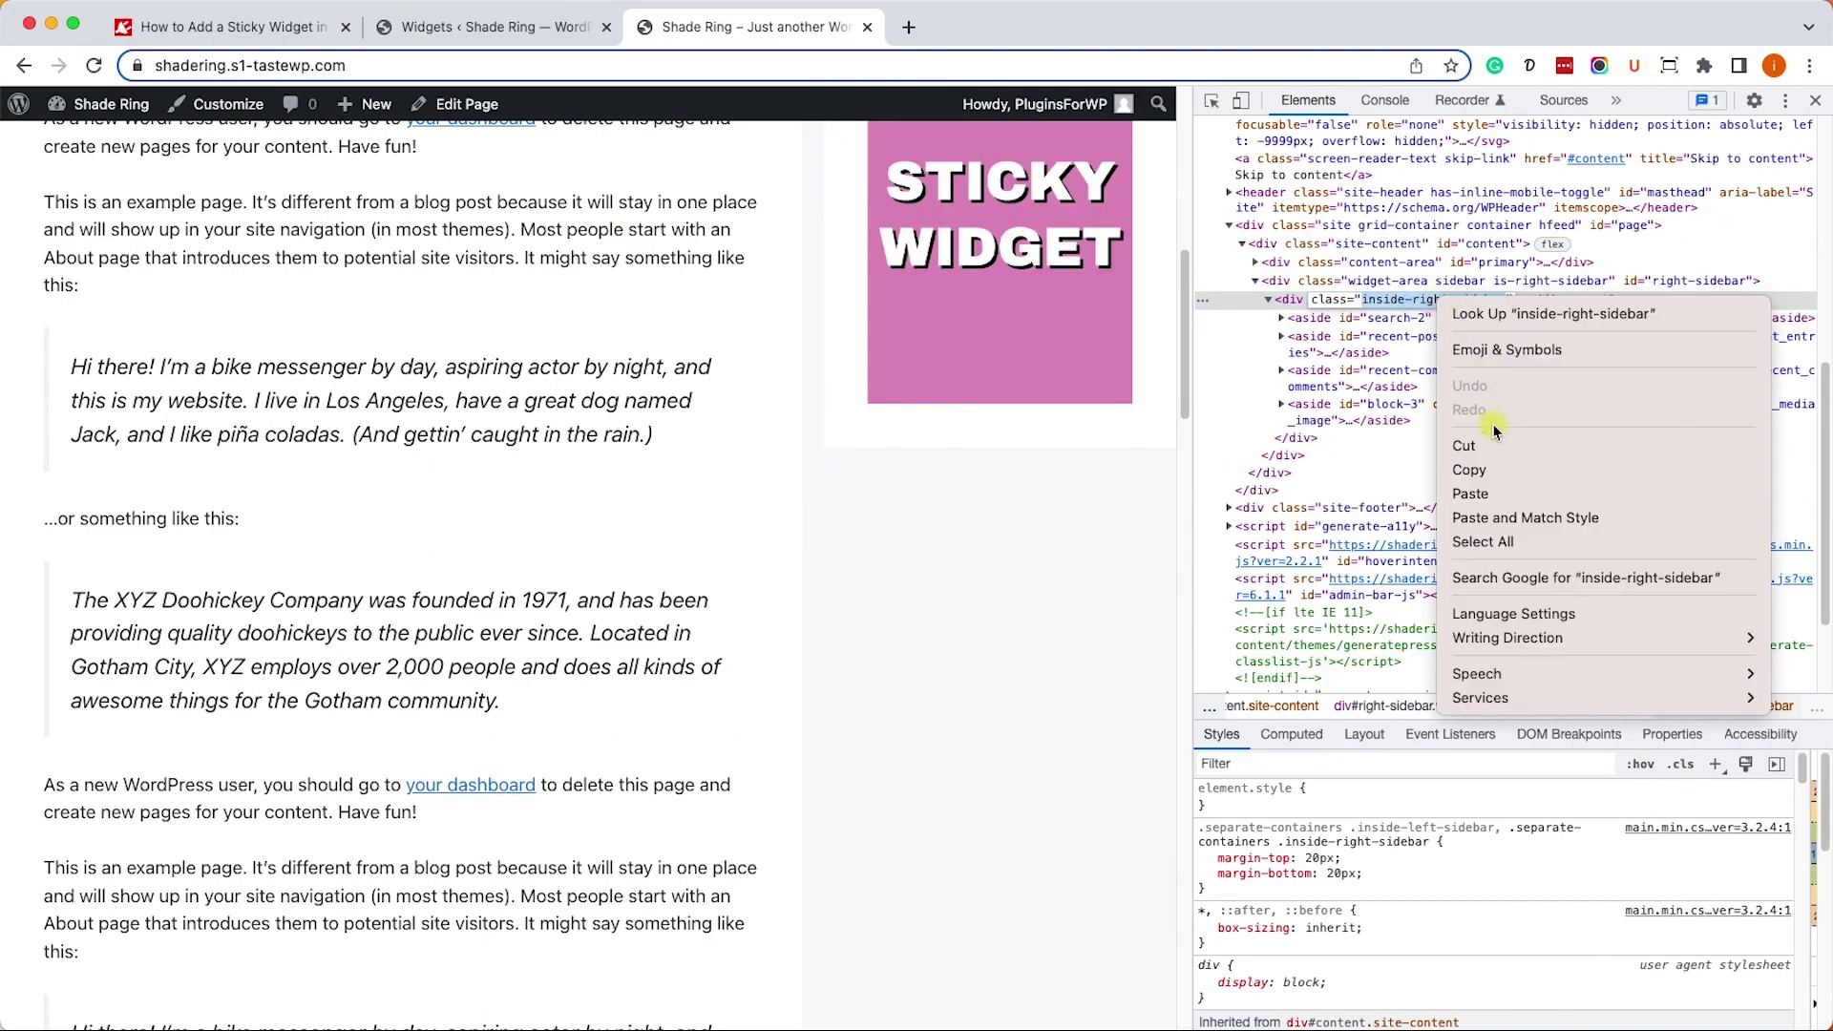
{"action": "left_click", "coordinate": [1498, 471]}
{"action": "left_click", "coordinate": [974, 503]}
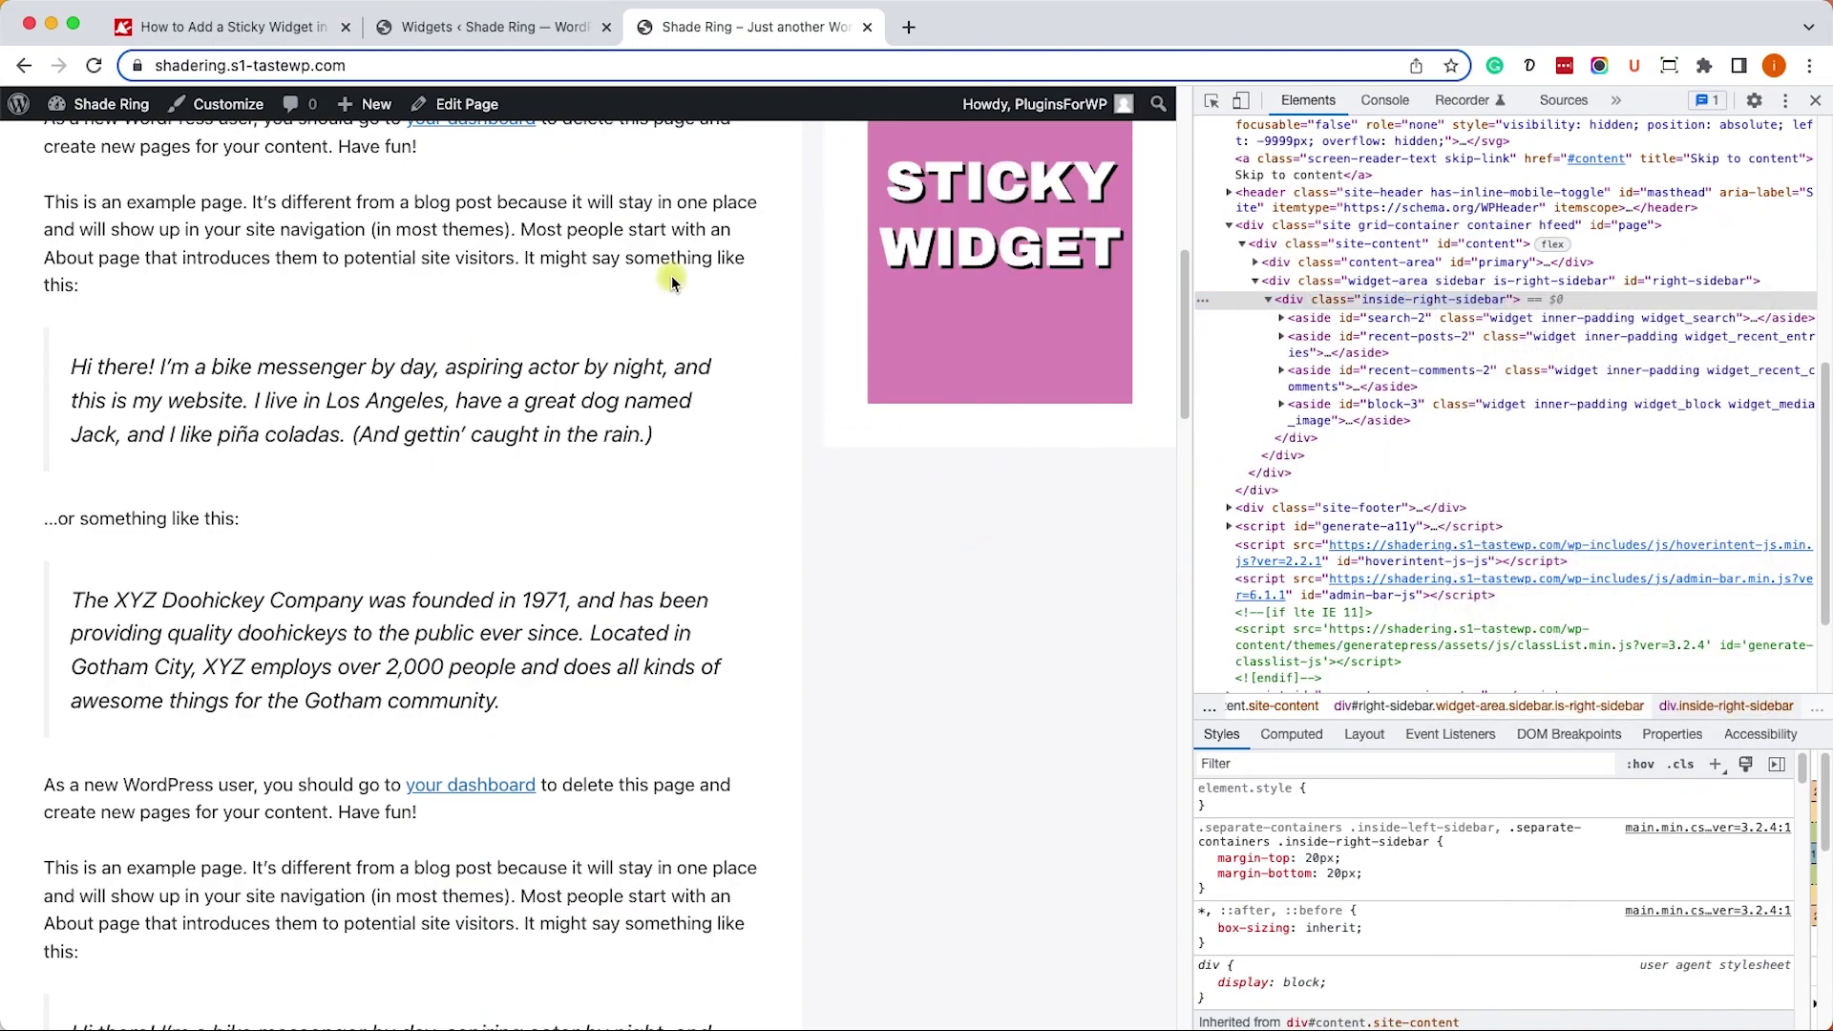
- Open the Customizer in a new tab and go to its Additional CSS panel
{"action": "left_click", "coordinate": [222, 104], "text": "super"}
{"action": "left_click_drag", "start_coordinate": [965, 43], "coordinate": [766, 34]}
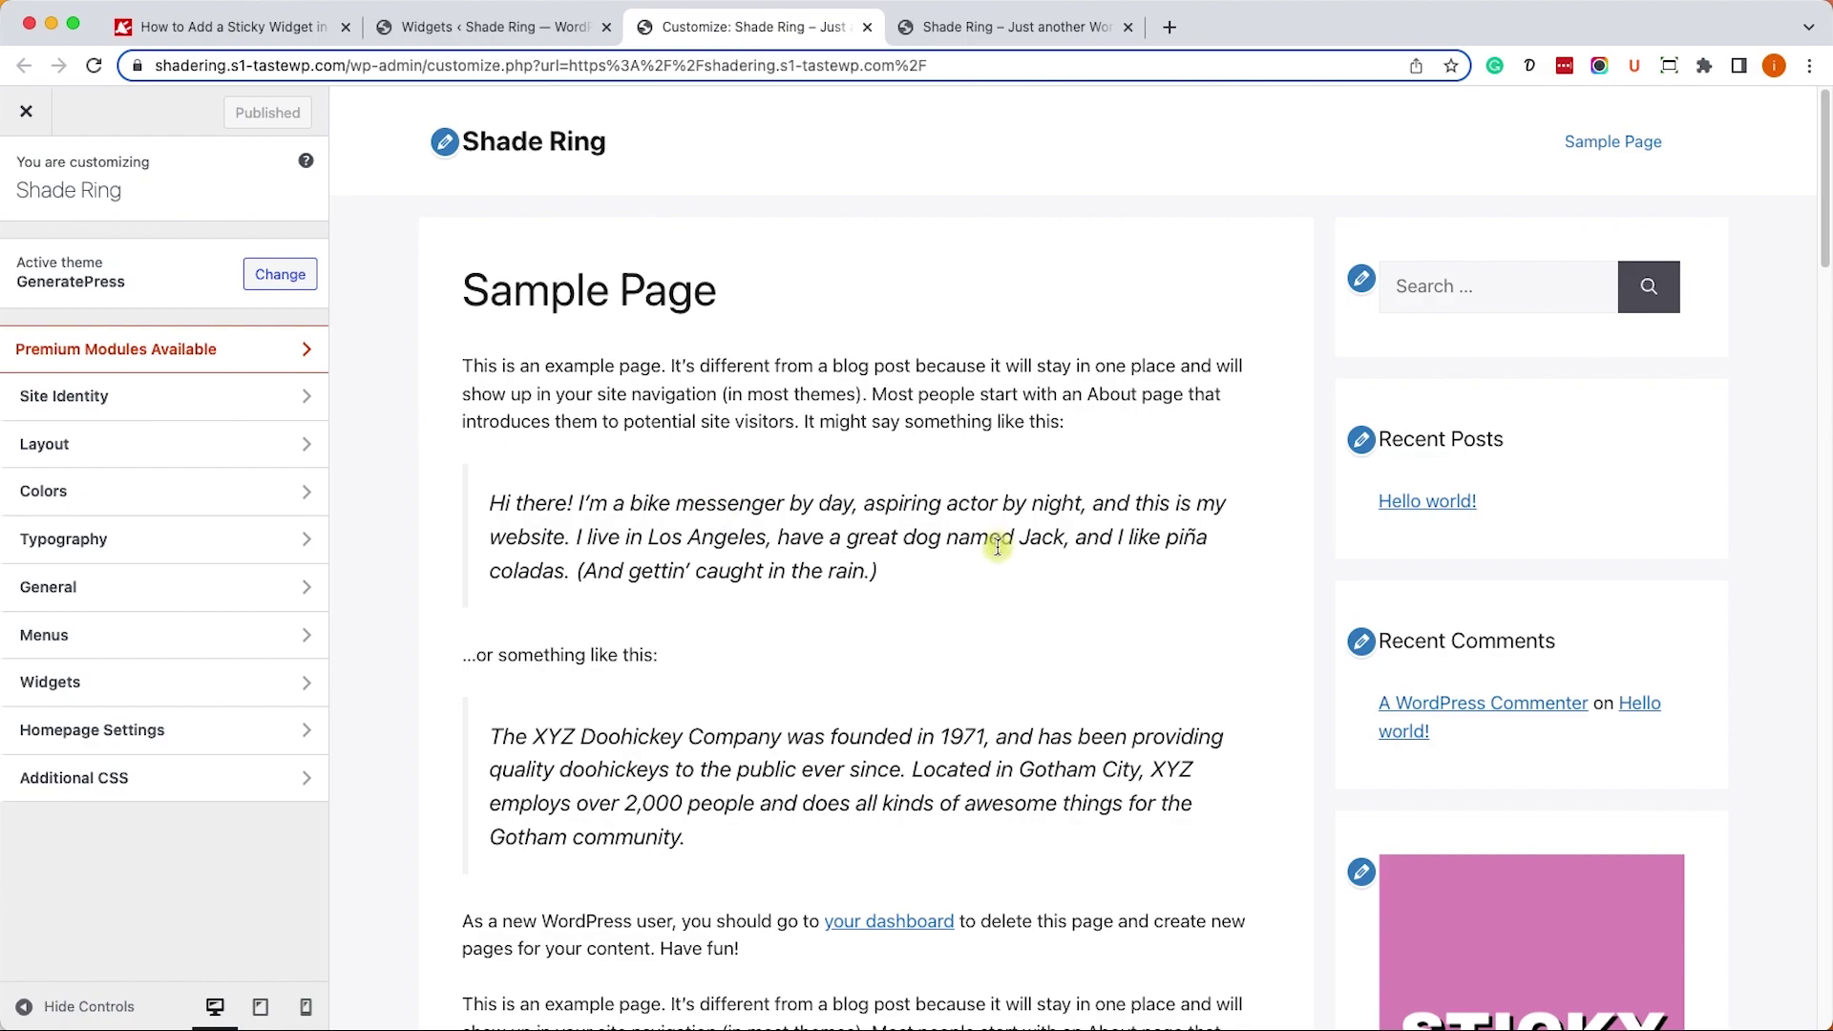
{"action": "scroll", "coordinate": [1117, 573], "scroll_direction": "down", "scroll_amount": 10}
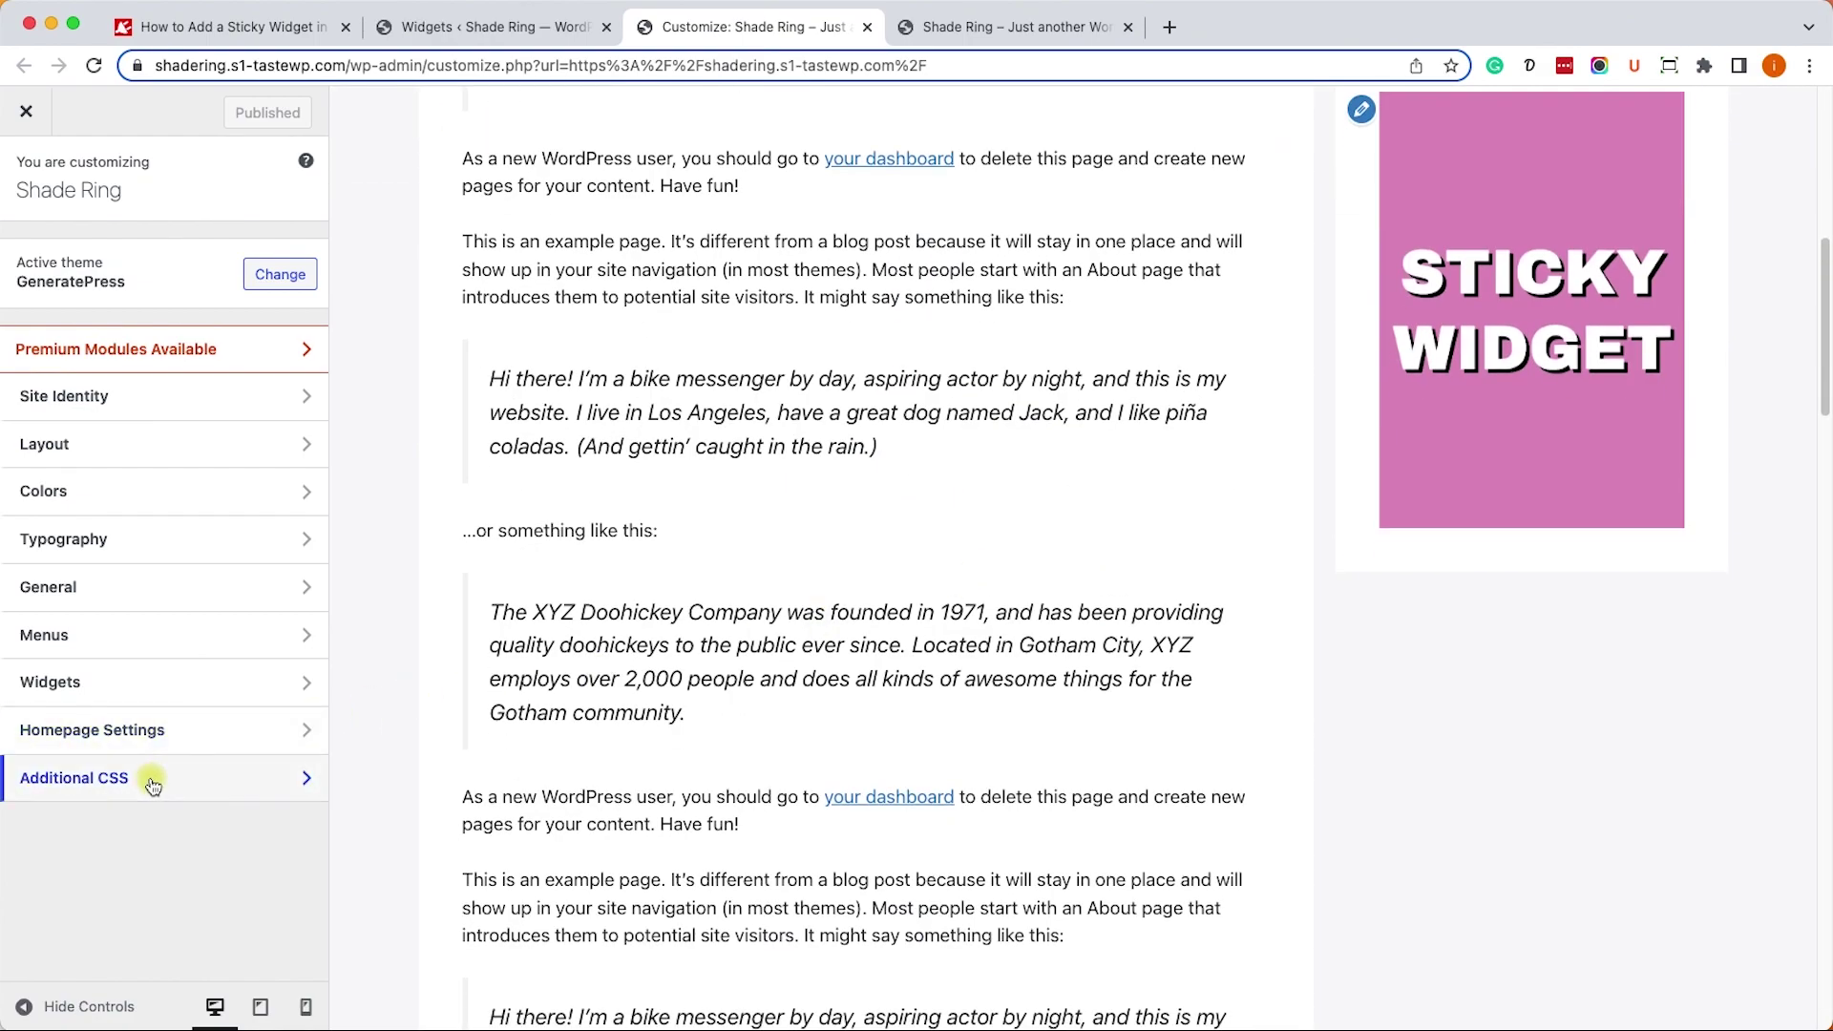
{"action": "left_click", "coordinate": [151, 777]}
{"action": "left_click", "coordinate": [274, 600]}
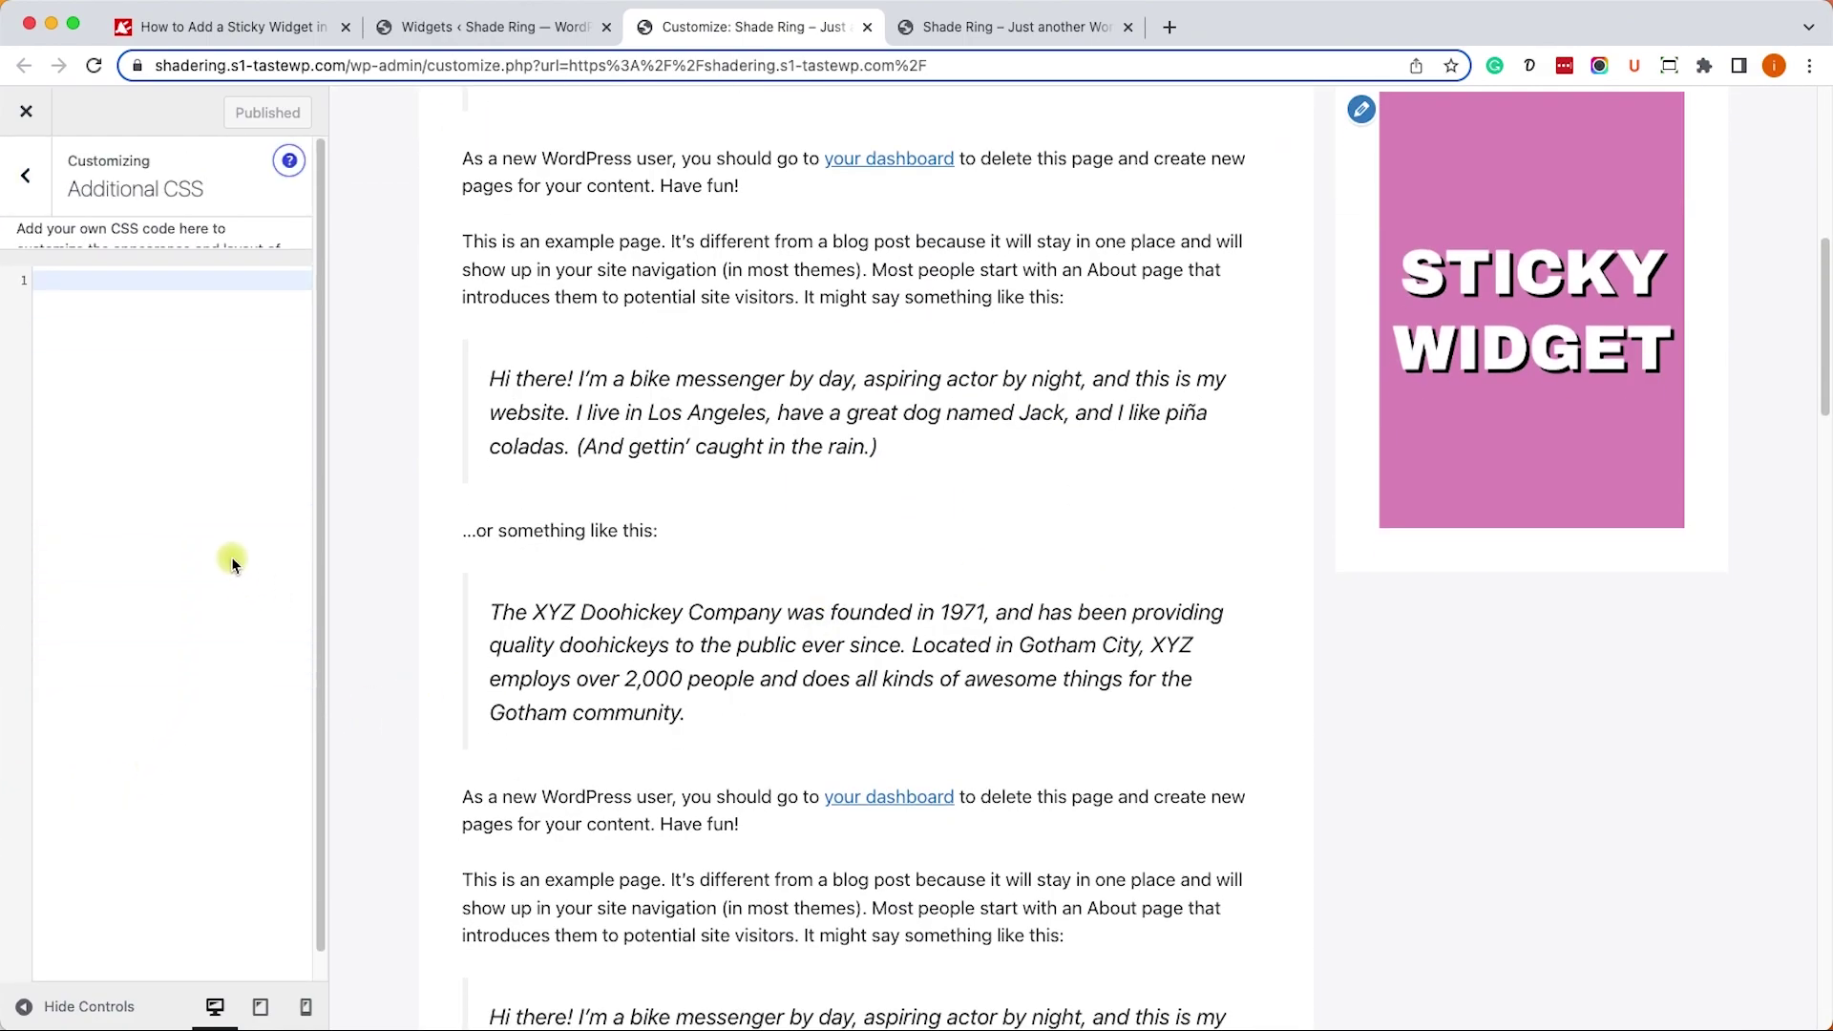
- Write the rule .inside-right-sidebar { height: 100%; } in Additional CSS
{"action": "key", "text": "super+v"}
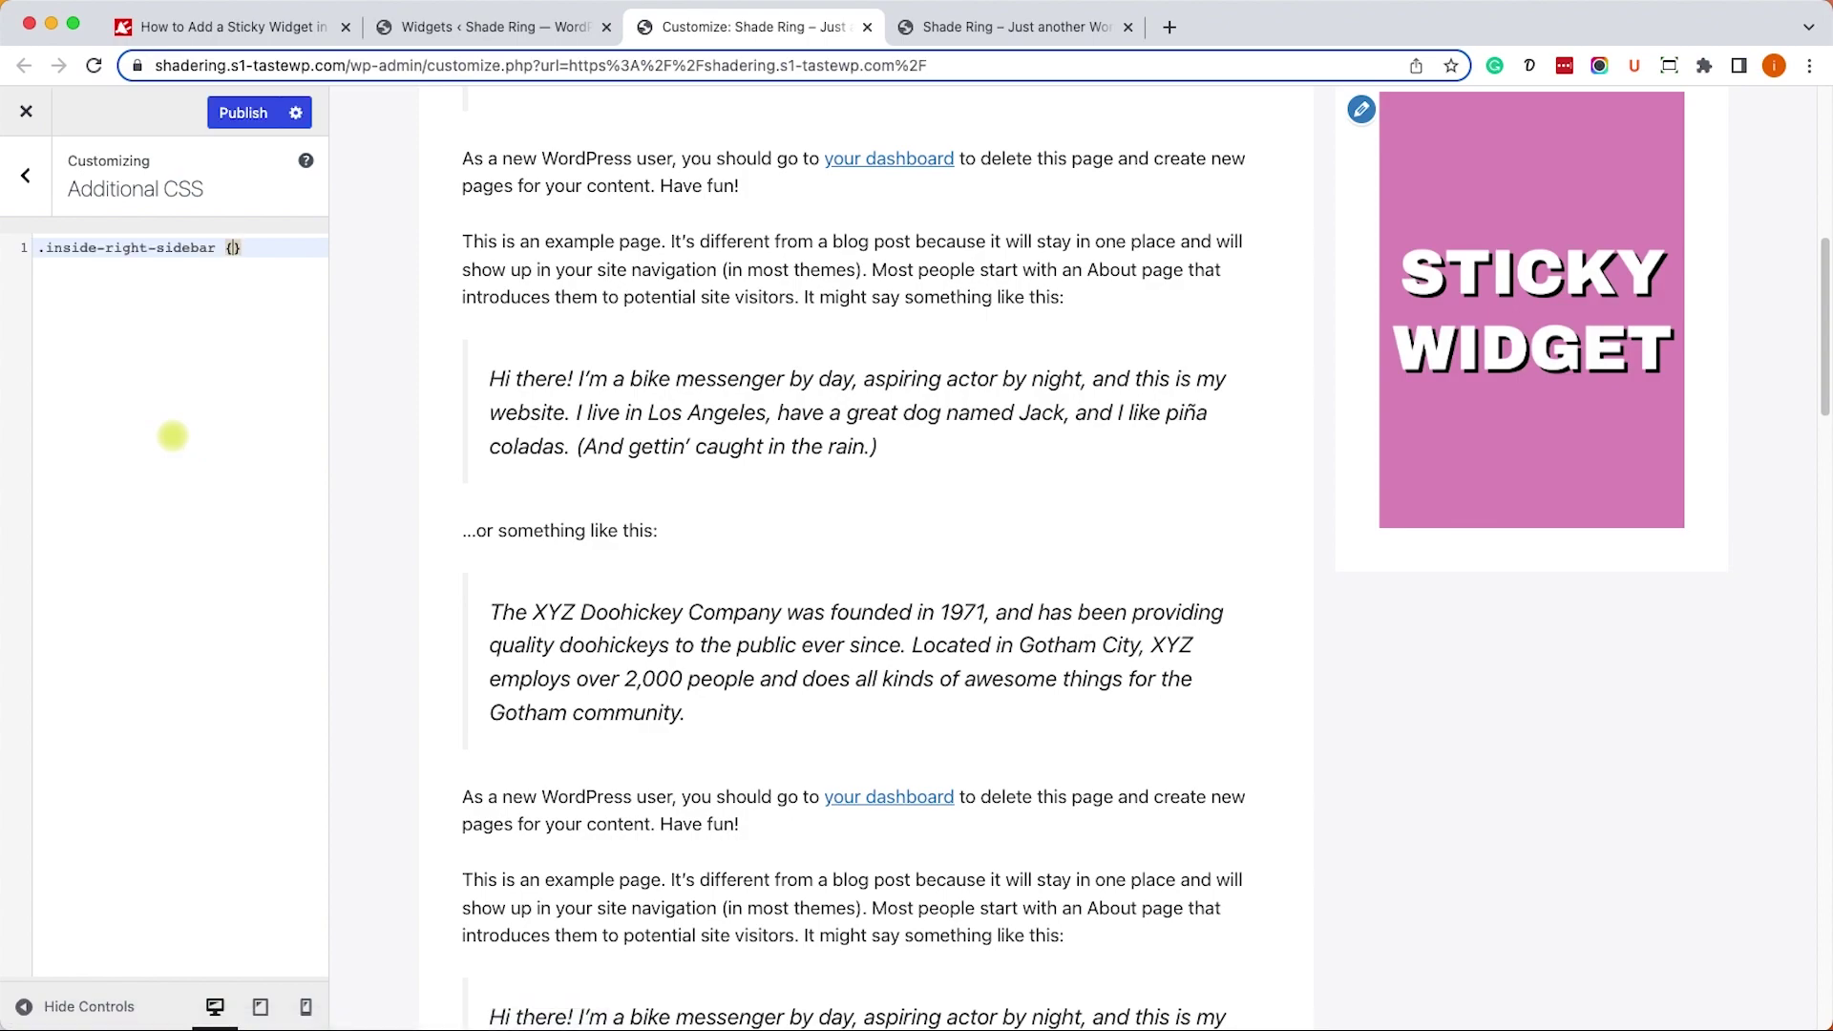
{"action": "type", "text": "{"}
{"action": "key", "text": "Return"}
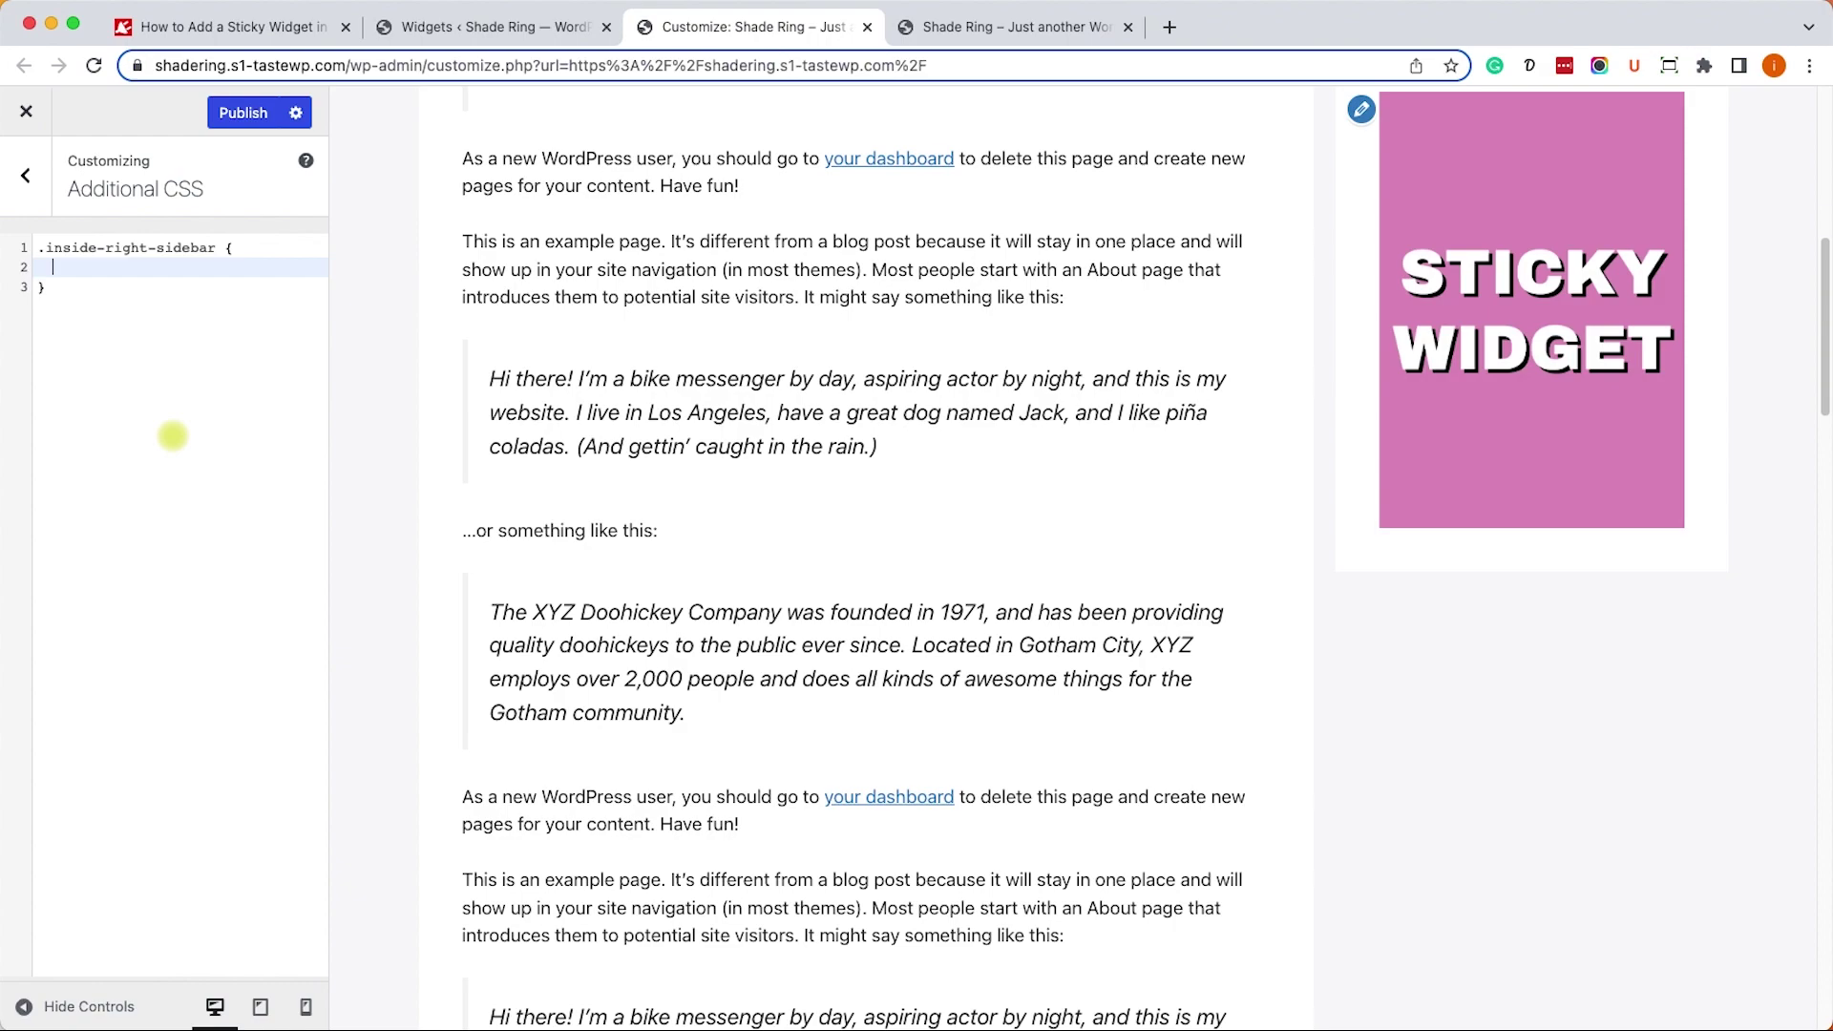
{"action": "type", "text": "height:"}
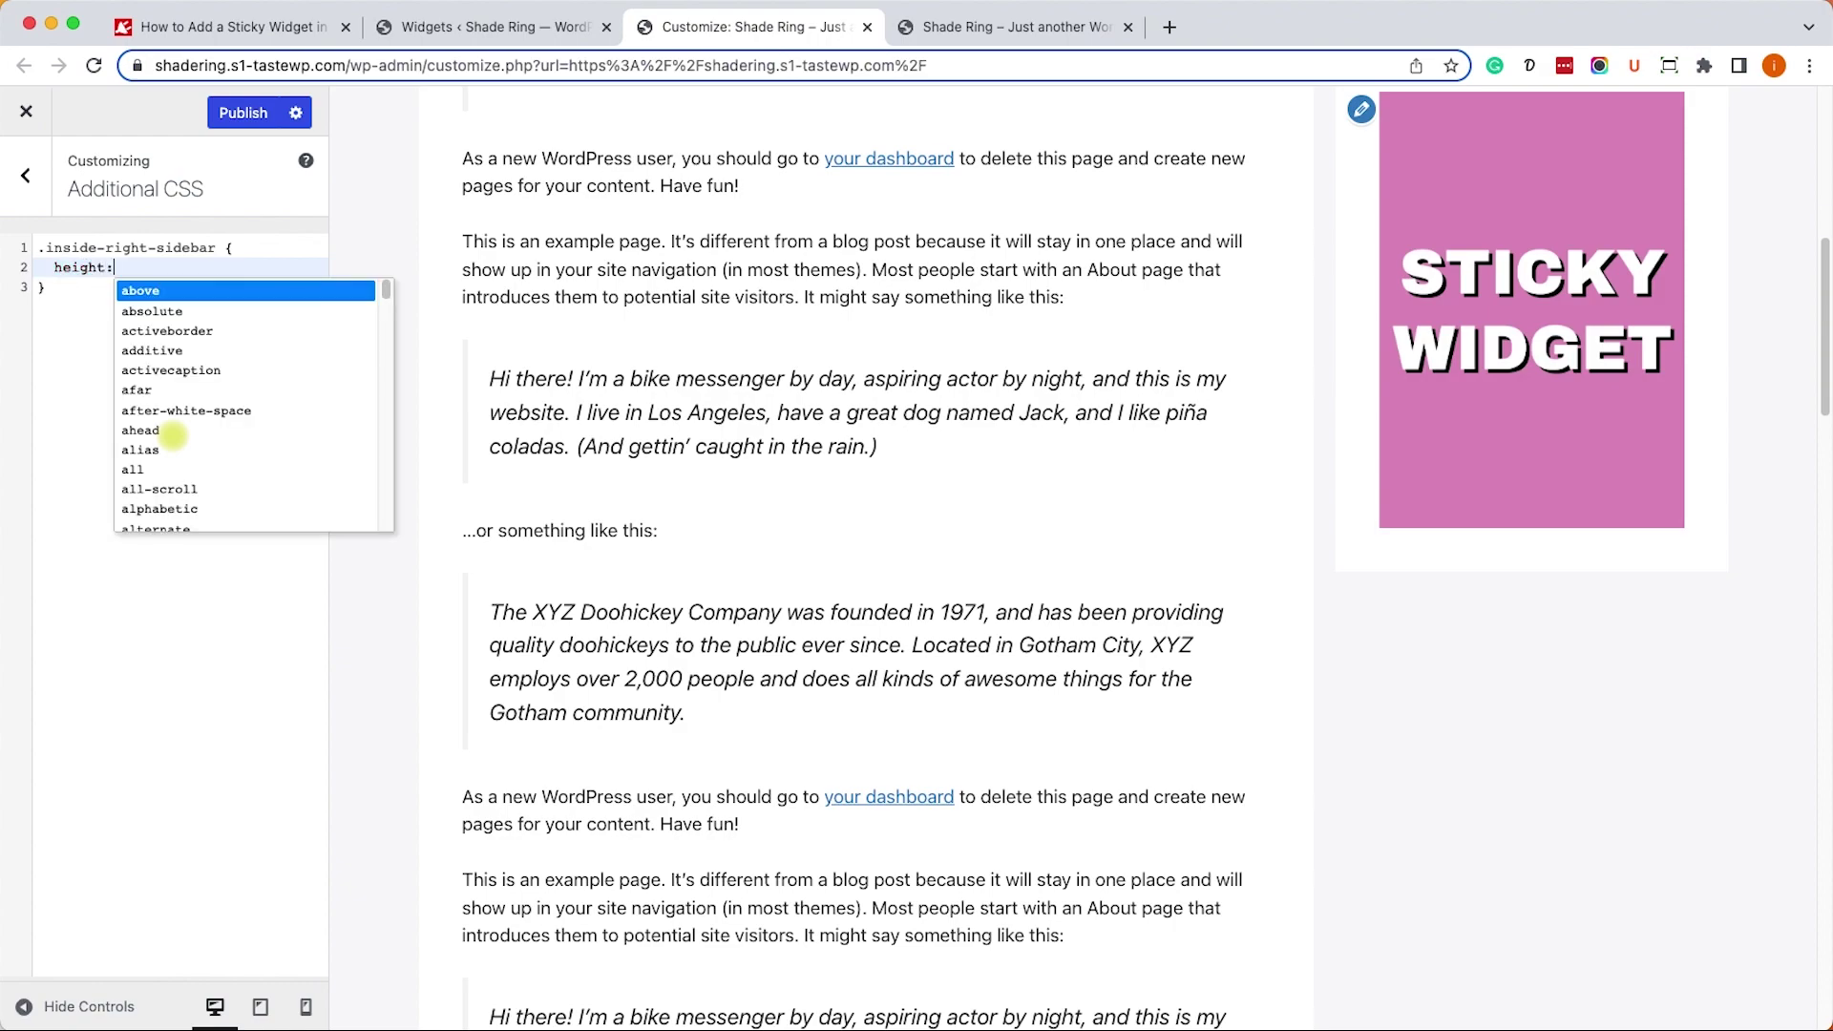
{"action": "type", "text": " 100%;"}
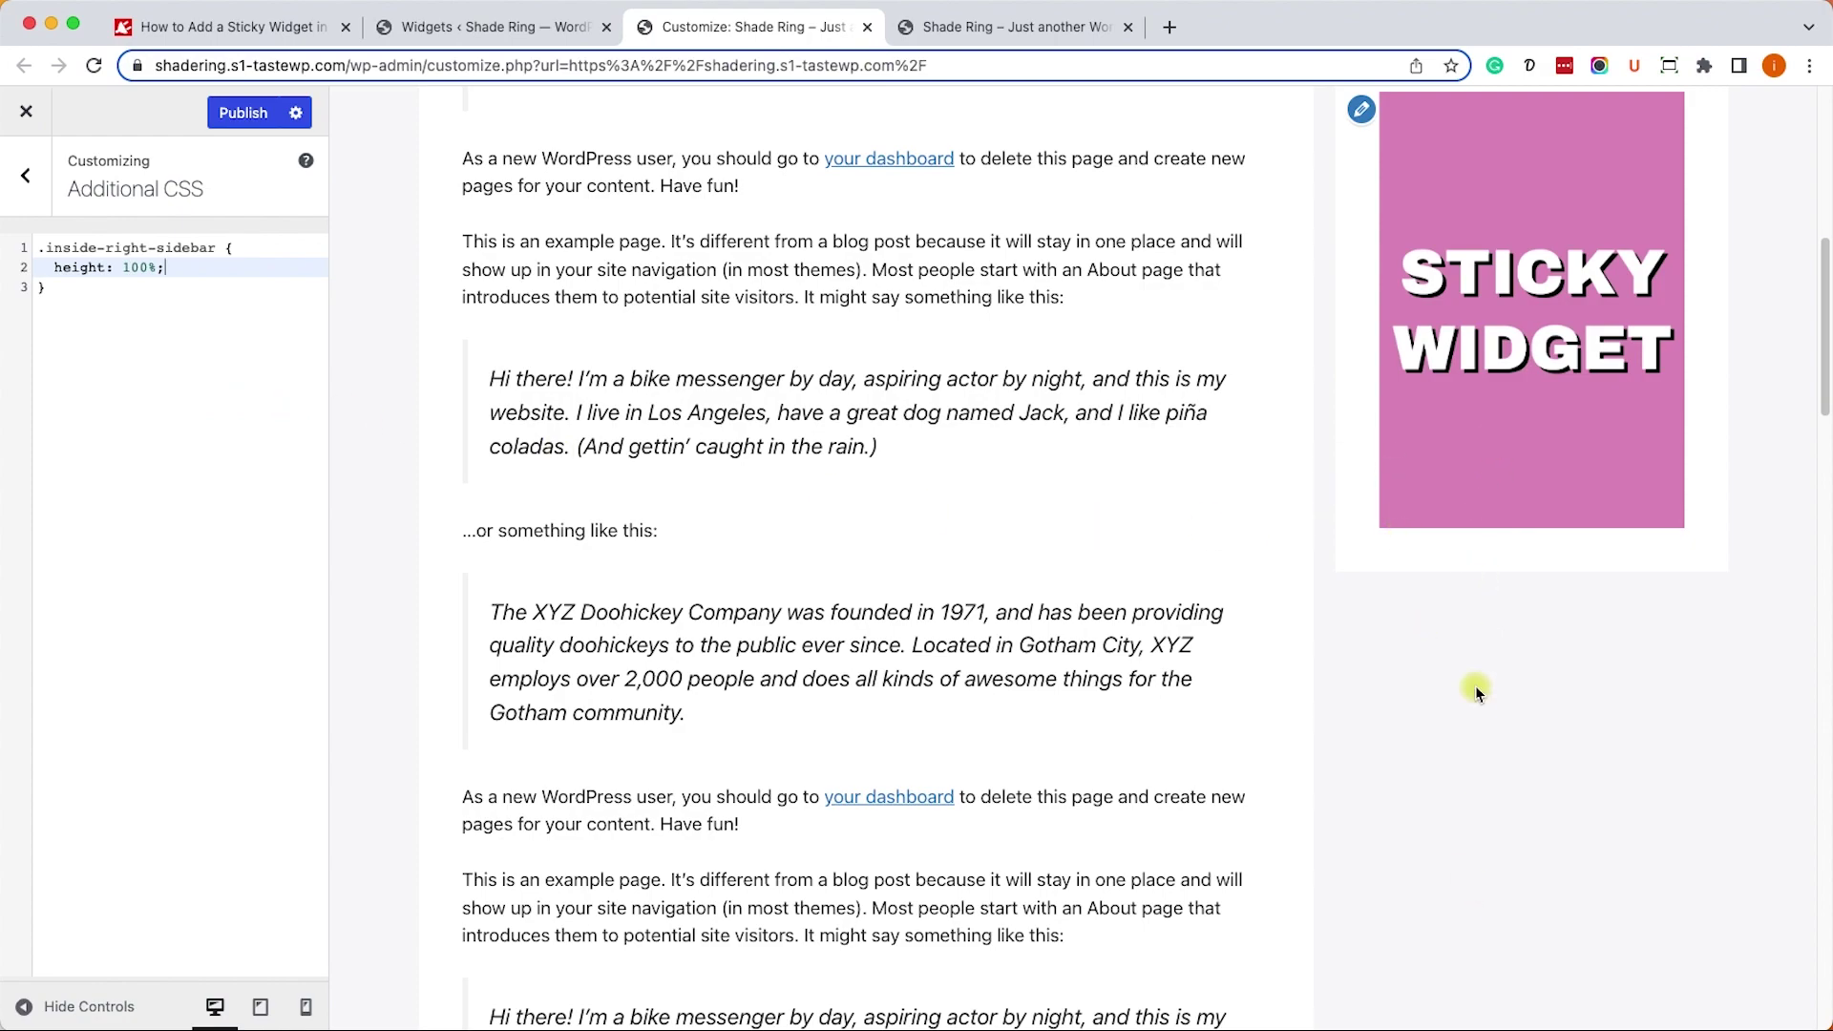
- Inspect the Customizer preview's sidebar and locate the aside#block-3 element in Elements
{"action": "scroll", "coordinate": [1459, 508], "scroll_direction": "up", "scroll_amount": 1}
{"action": "scroll", "coordinate": [1458, 508], "scroll_direction": "up", "scroll_amount": 3}
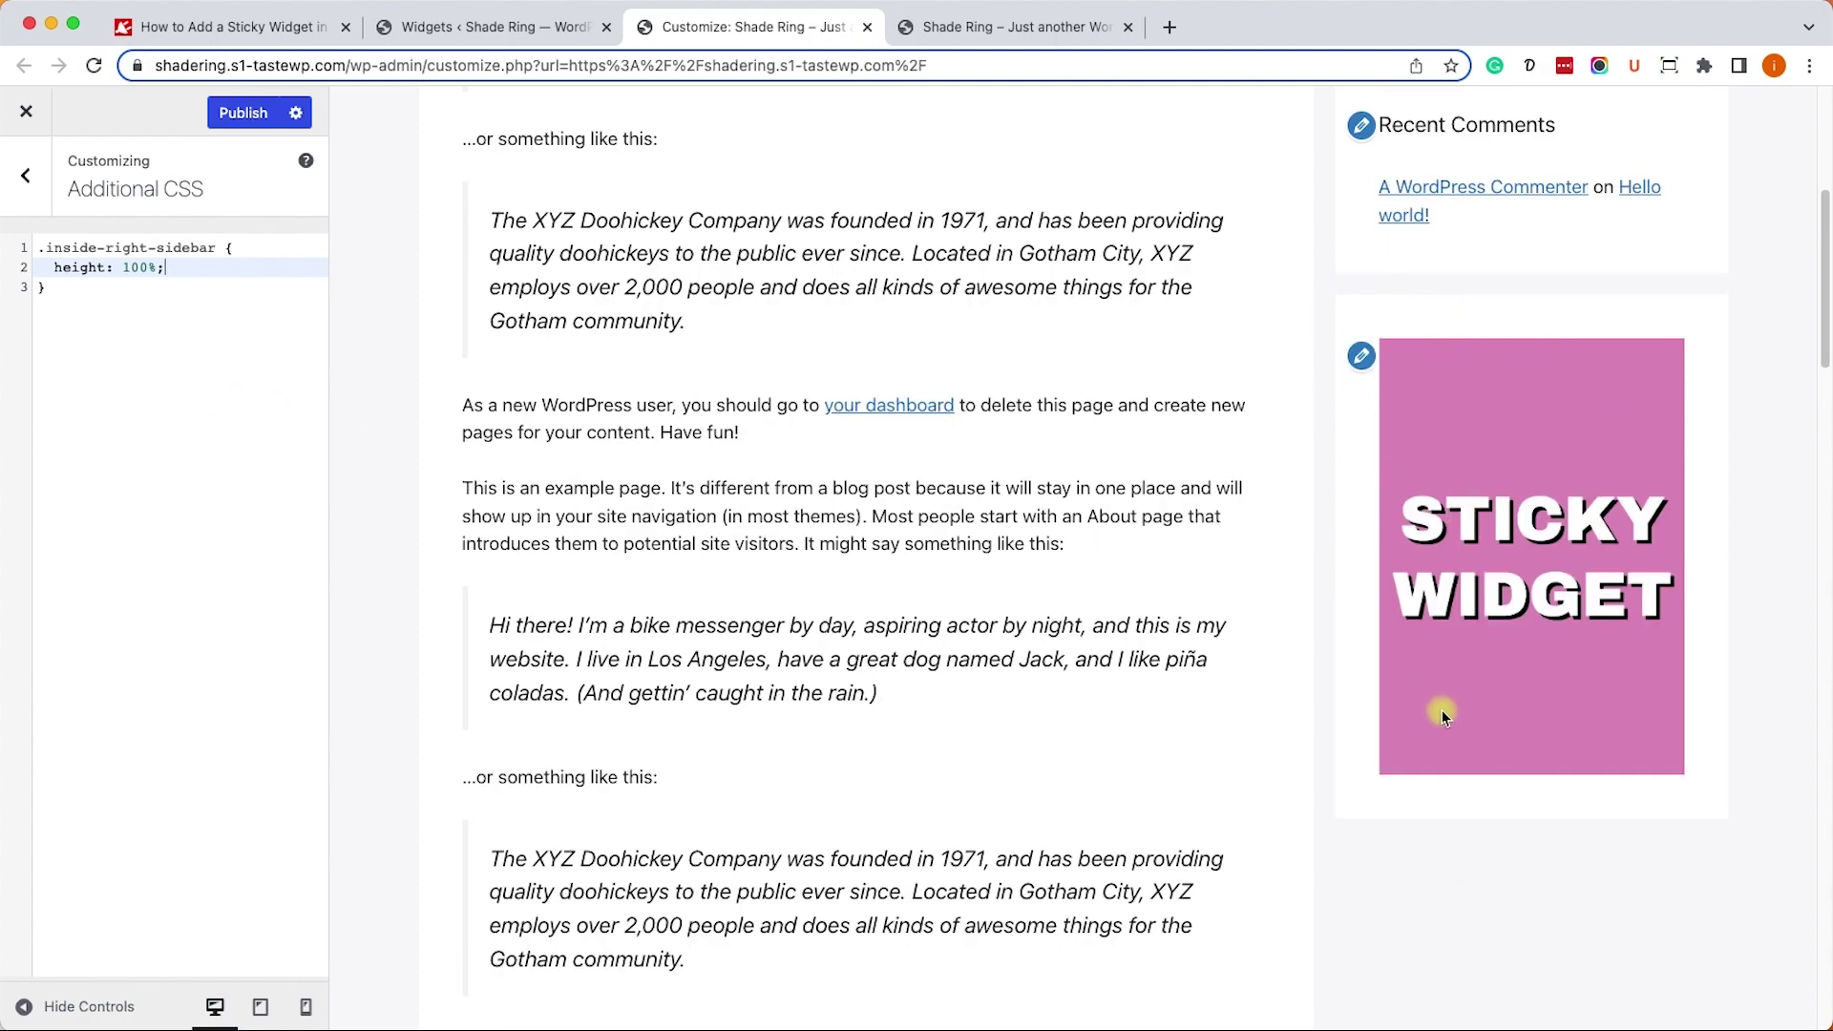
{"action": "scroll", "coordinate": [1442, 726], "scroll_direction": "down", "scroll_amount": 3}
{"action": "scroll", "coordinate": [1442, 741], "scroll_direction": "up", "scroll_amount": 3}
{"action": "right_click", "coordinate": [1383, 321]}
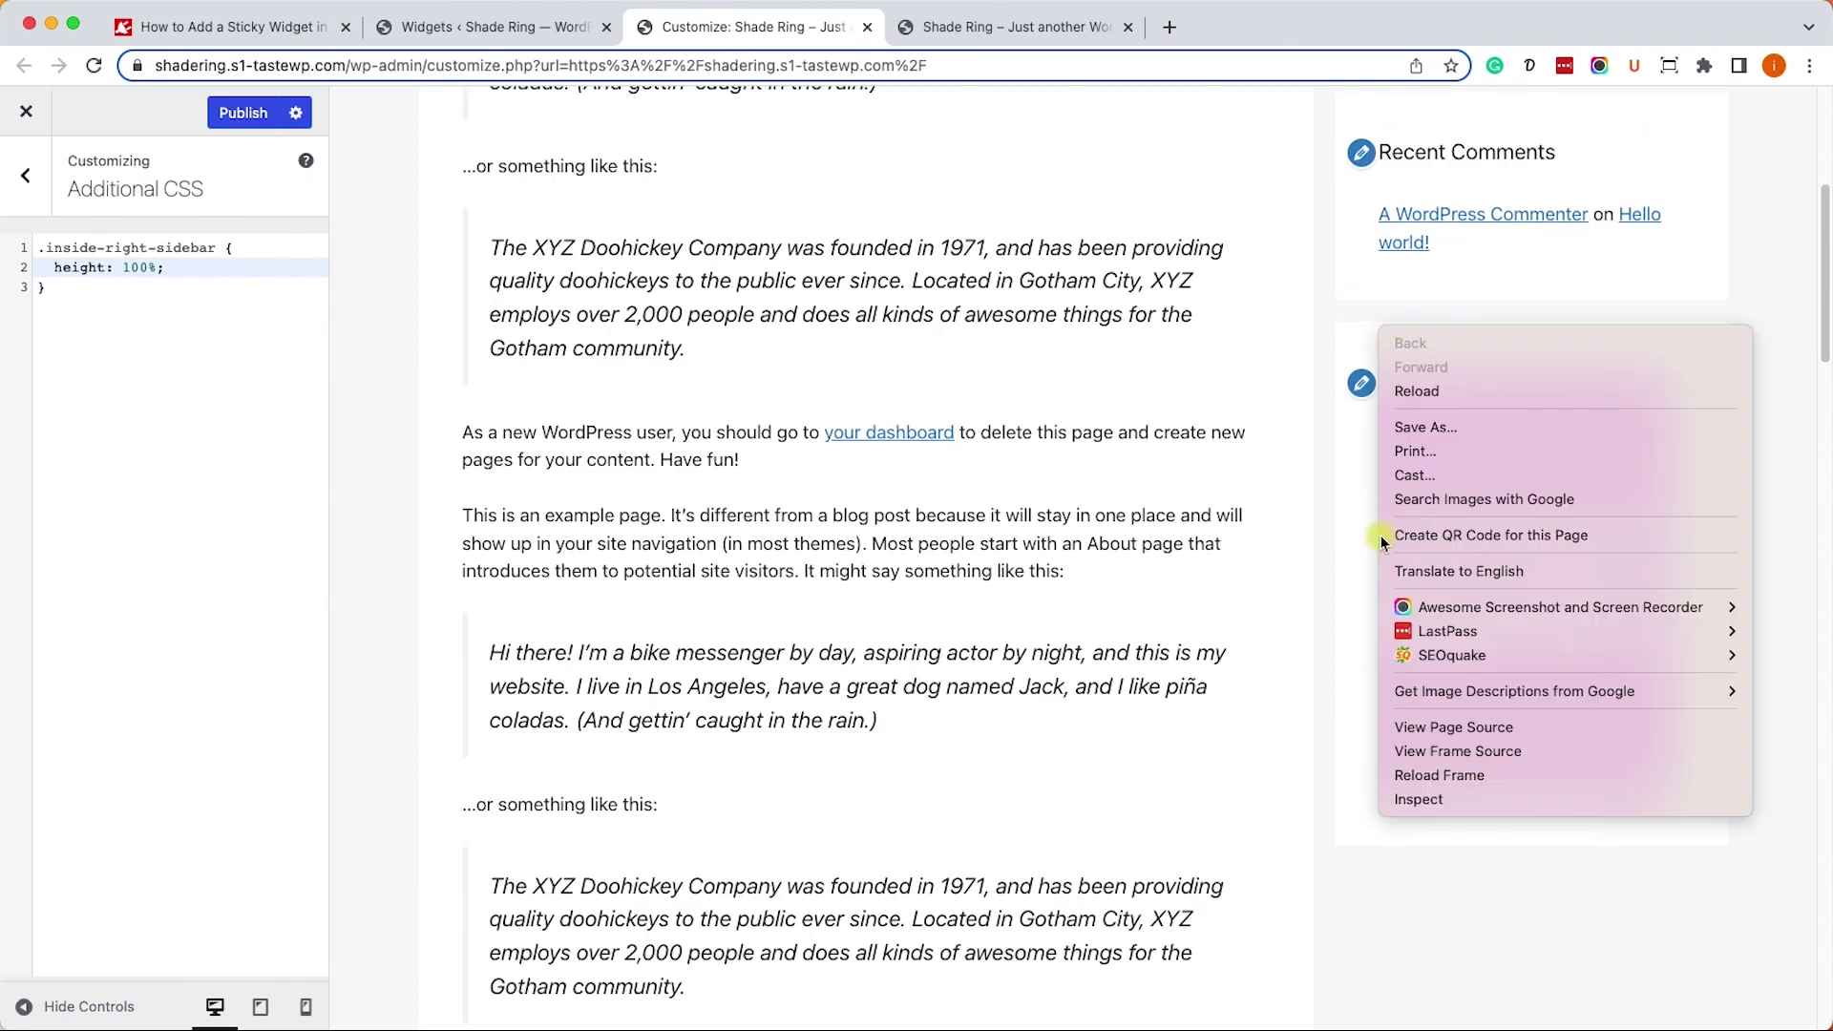
{"action": "left_click", "coordinate": [1425, 791]}
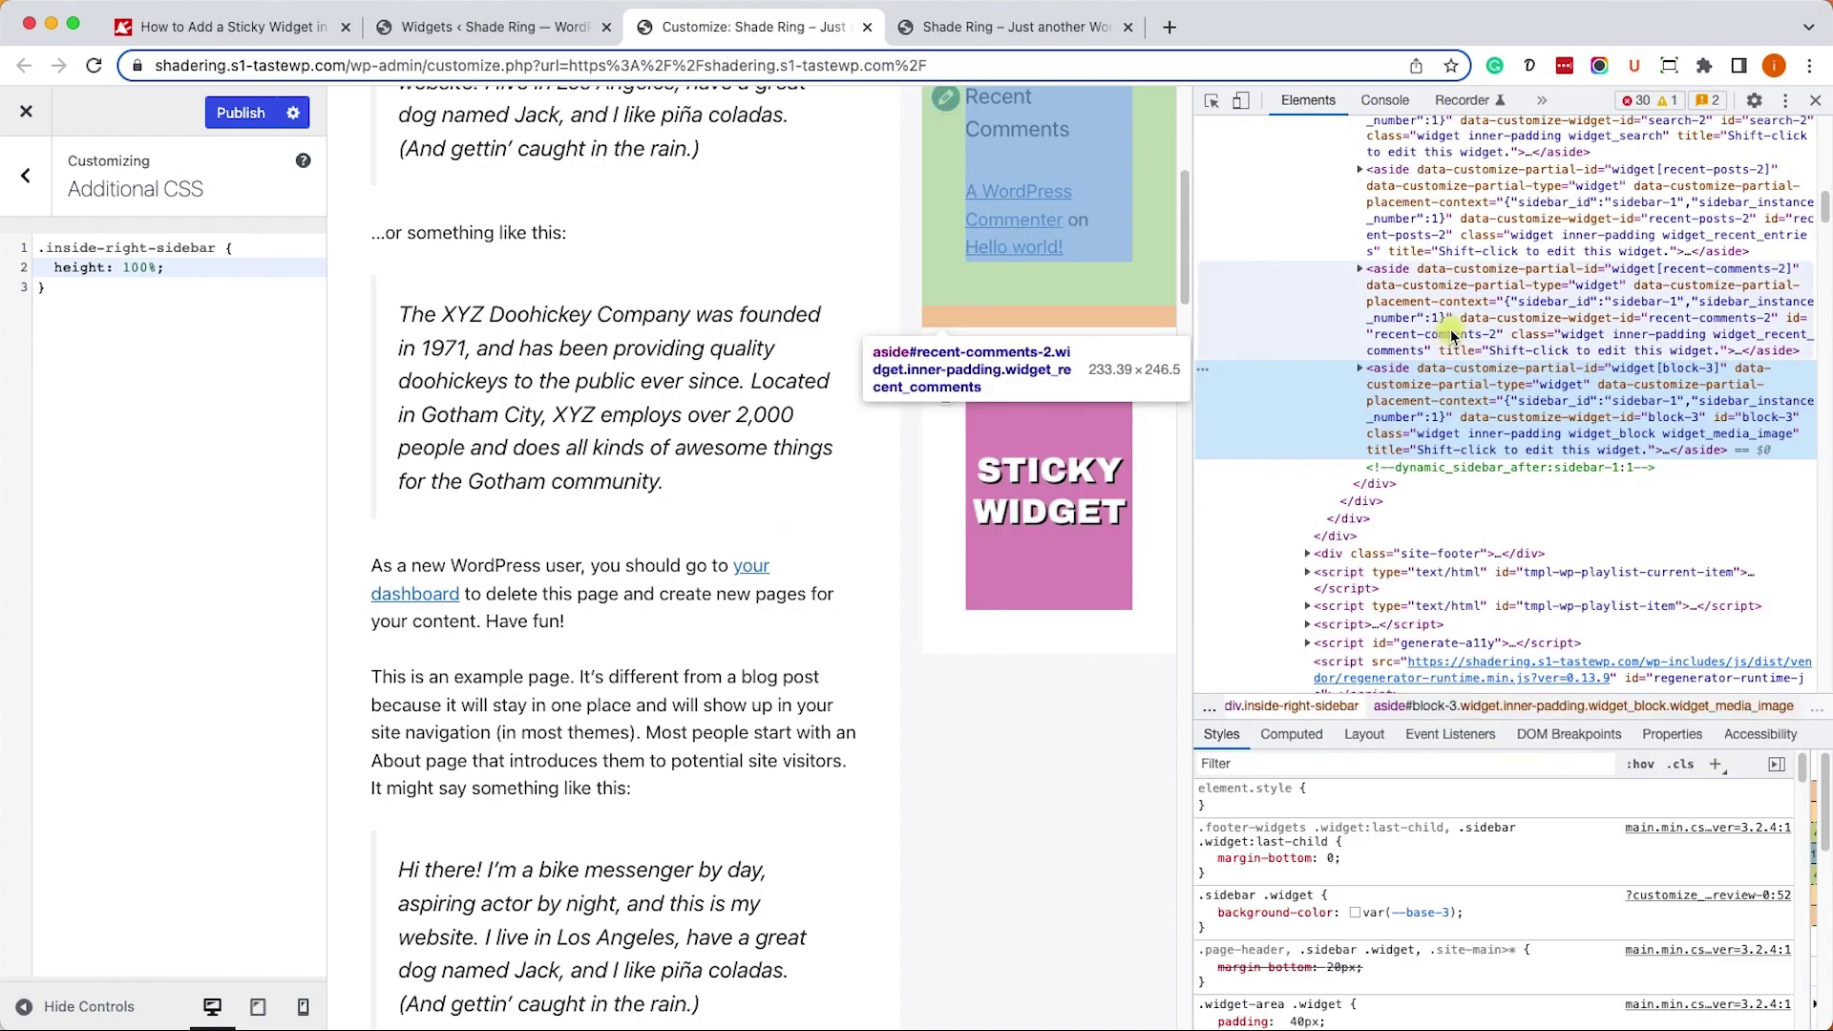
{"action": "scroll", "coordinate": [1446, 163], "scroll_direction": "up", "scroll_amount": 1}
{"action": "scroll", "coordinate": [1444, 181], "scroll_direction": "up", "scroll_amount": 2}
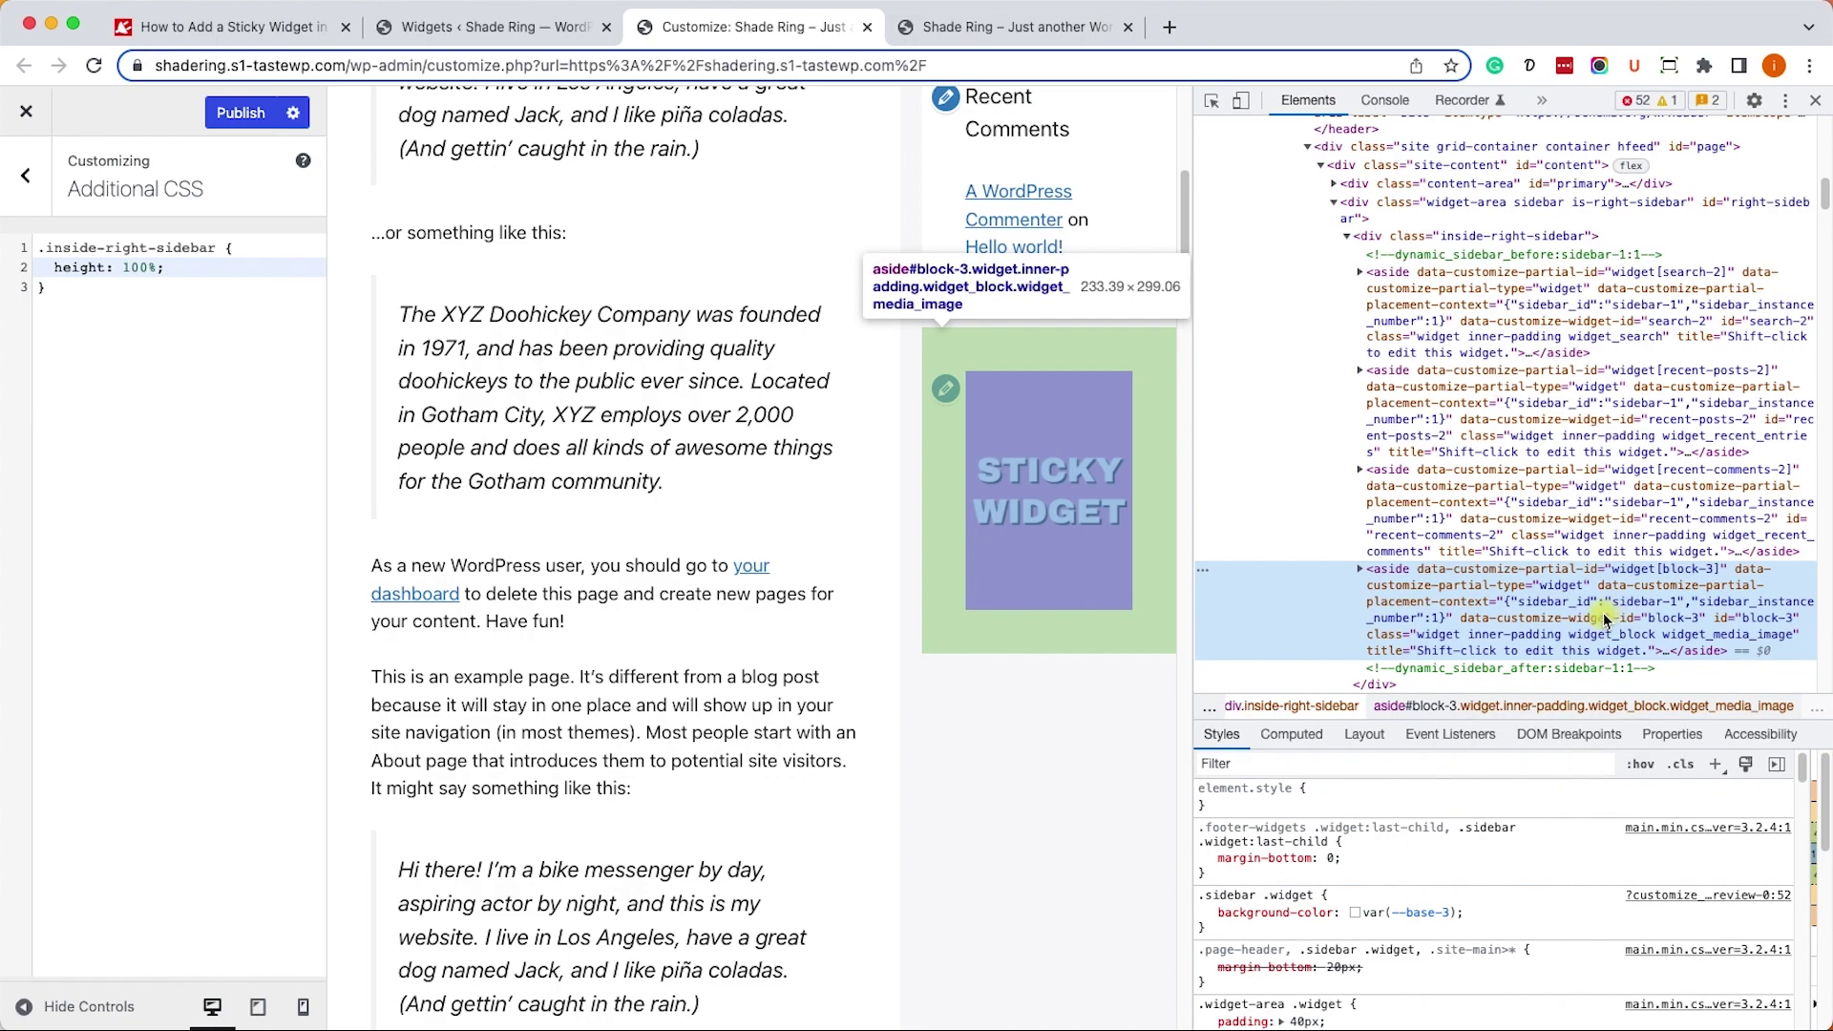
- Copy the block-3 id value from the aside element in DevTools
{"action": "left_click", "coordinate": [1762, 619]}
{"action": "double_click", "coordinate": [1762, 618]}
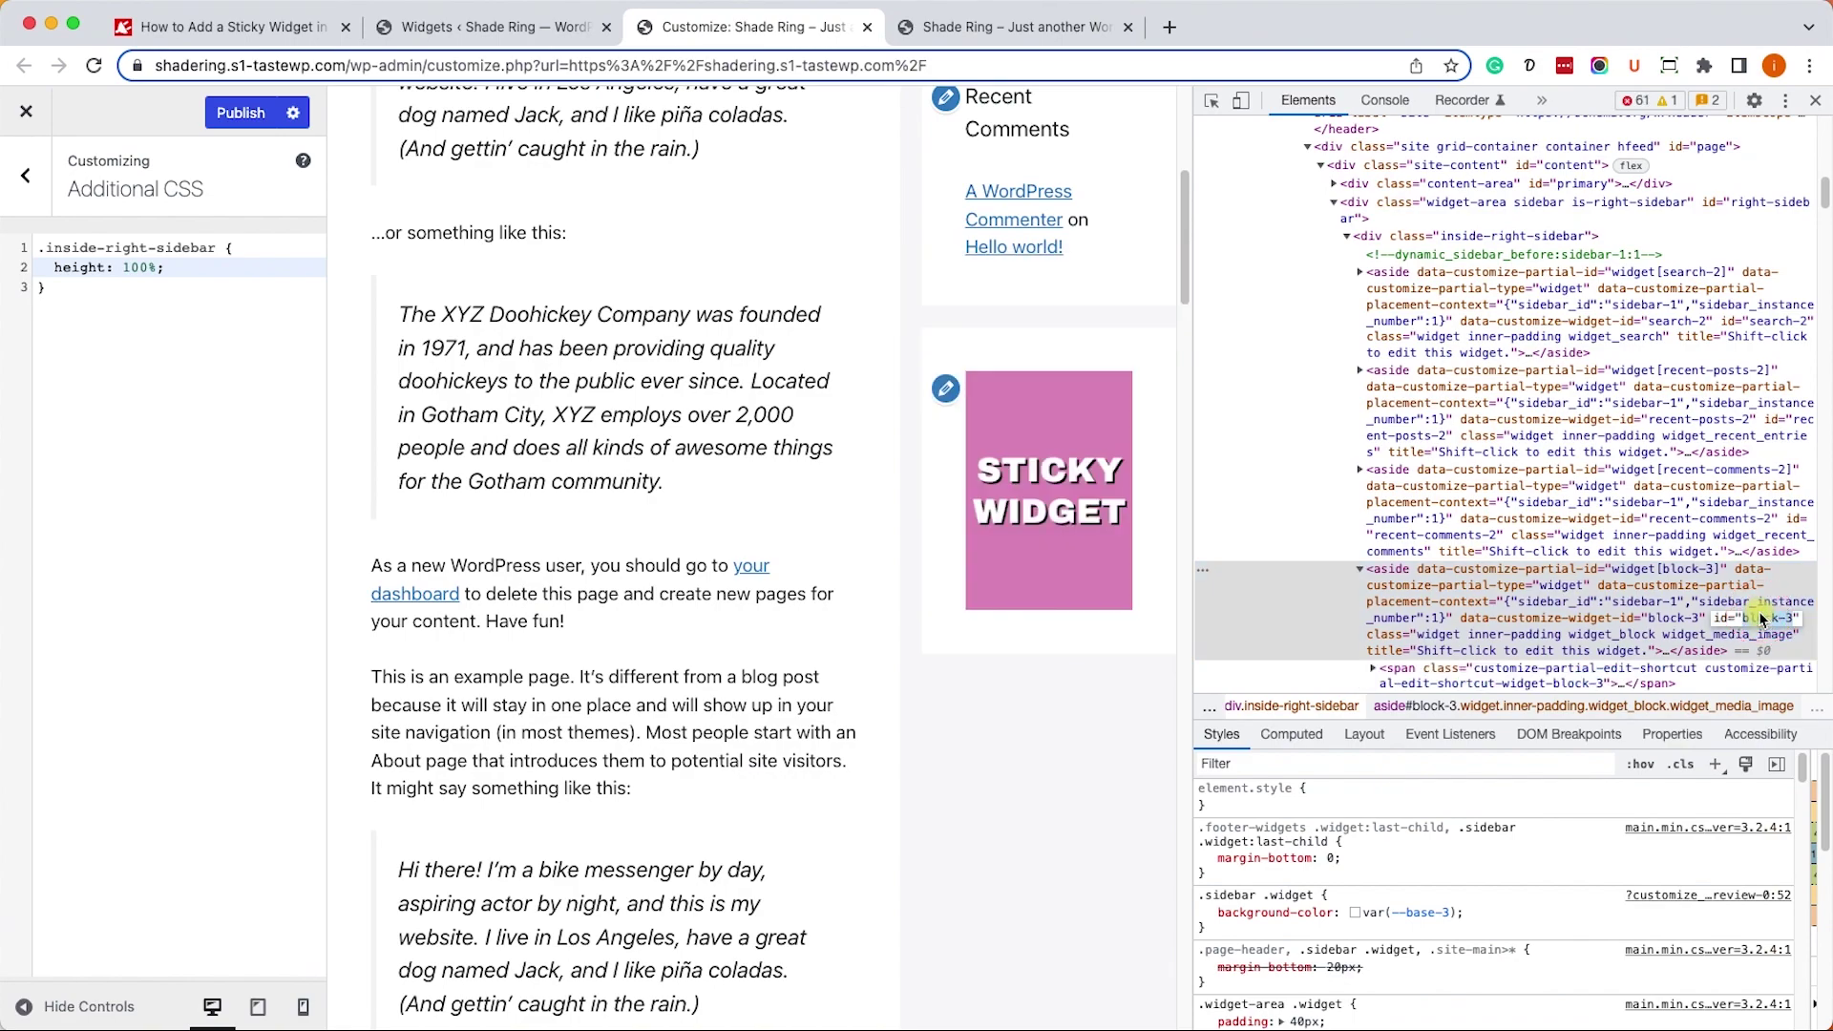
{"action": "right_click", "coordinate": [1771, 619]}
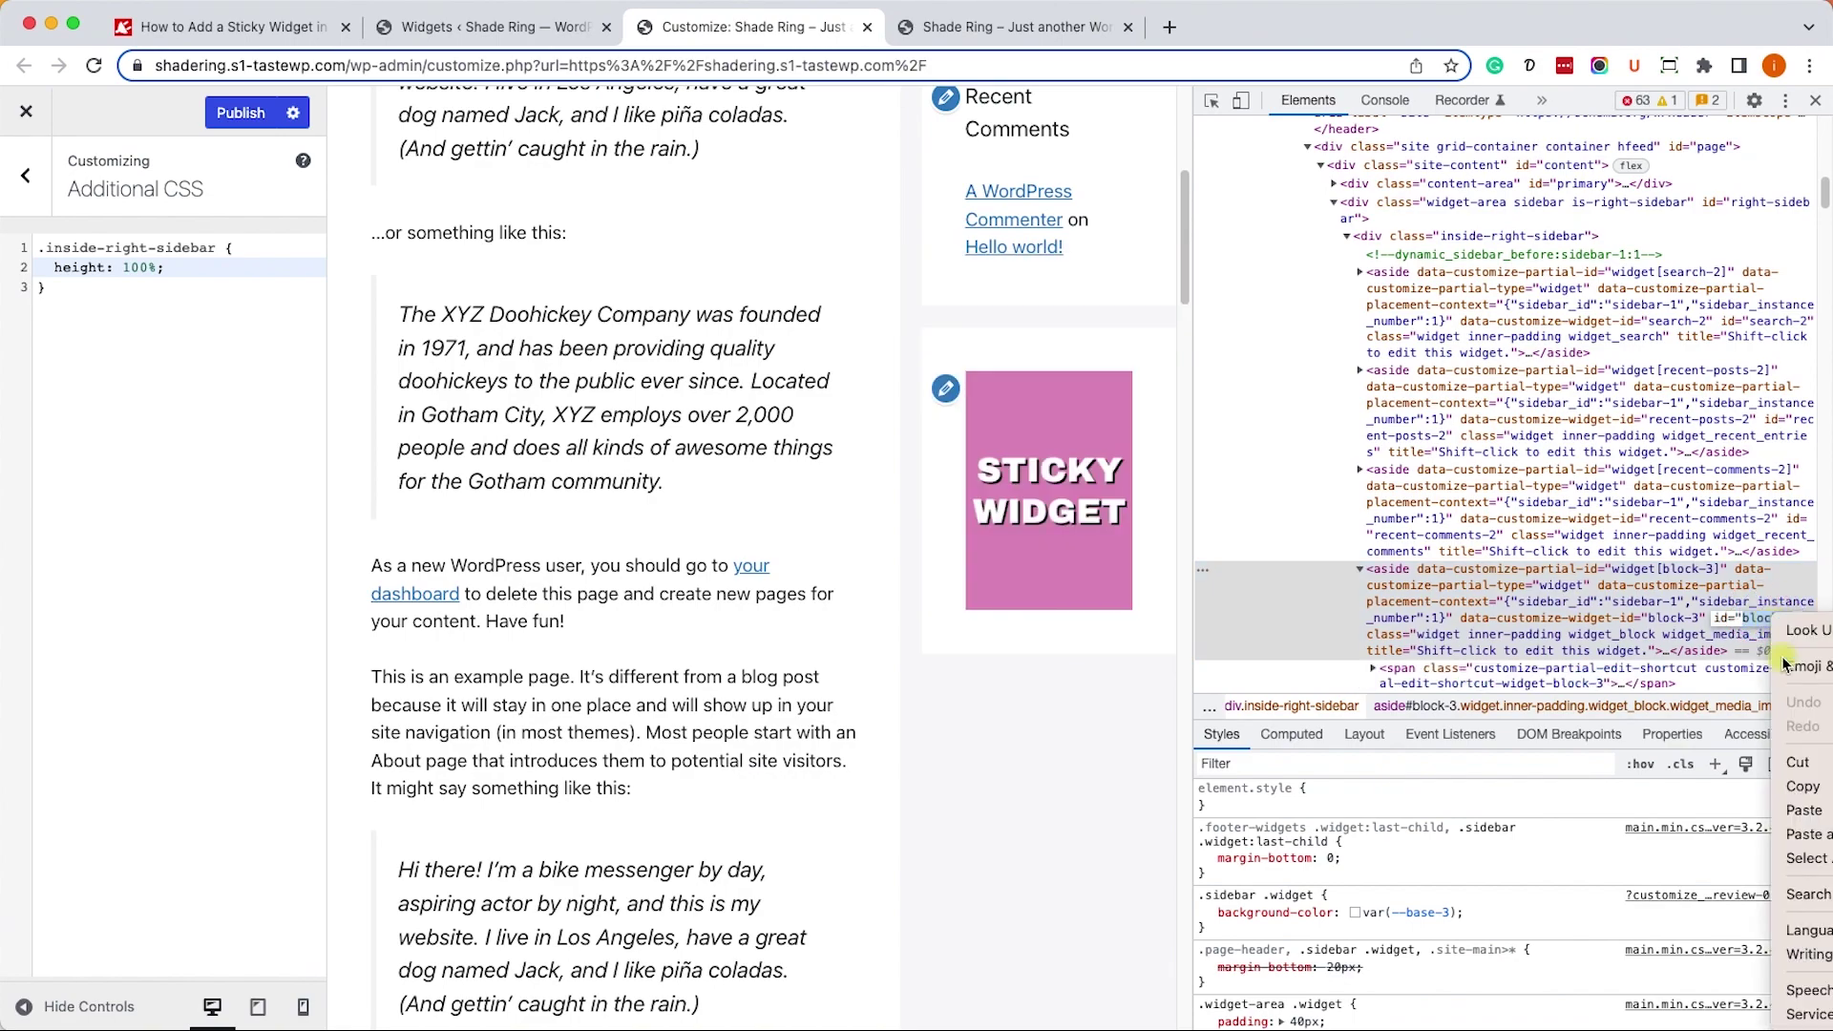
{"action": "left_click", "coordinate": [1800, 783]}
- Start an empty #block-3 { rule below the sidebar height rule in Additional CSS
{"action": "left_click", "coordinate": [166, 381]}
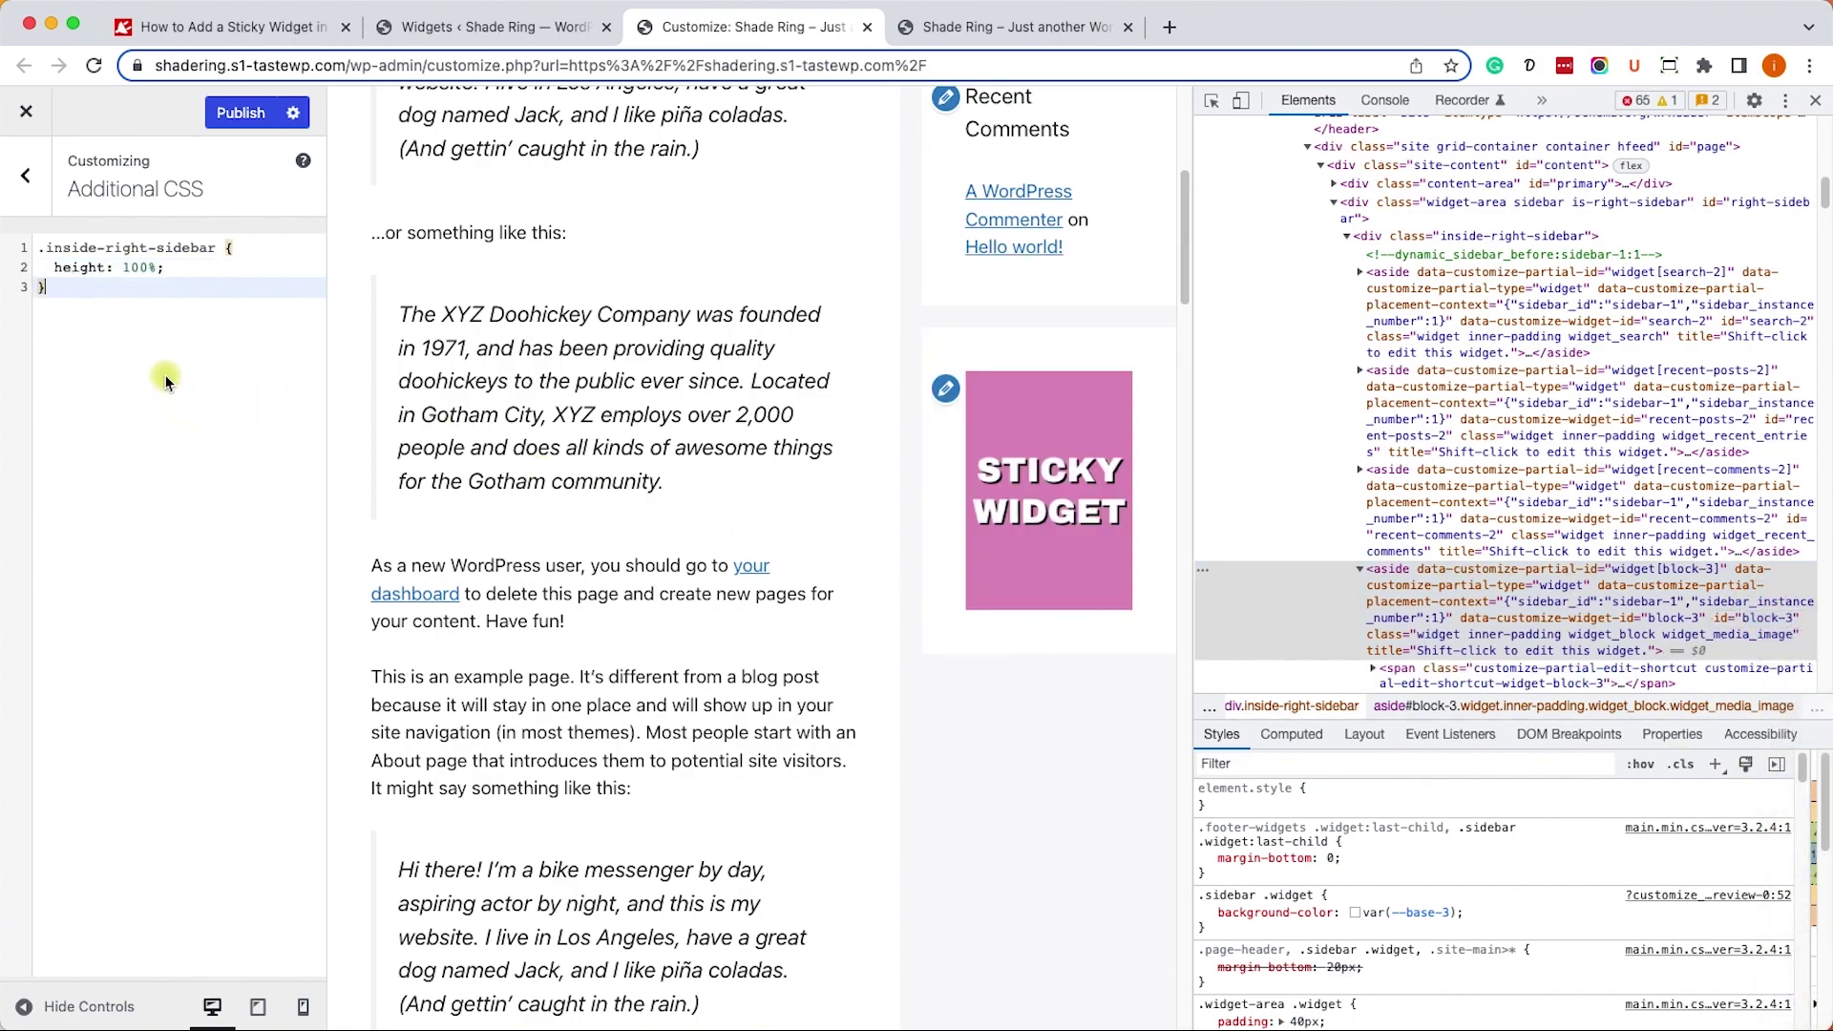
{"action": "key", "text": "Return"}
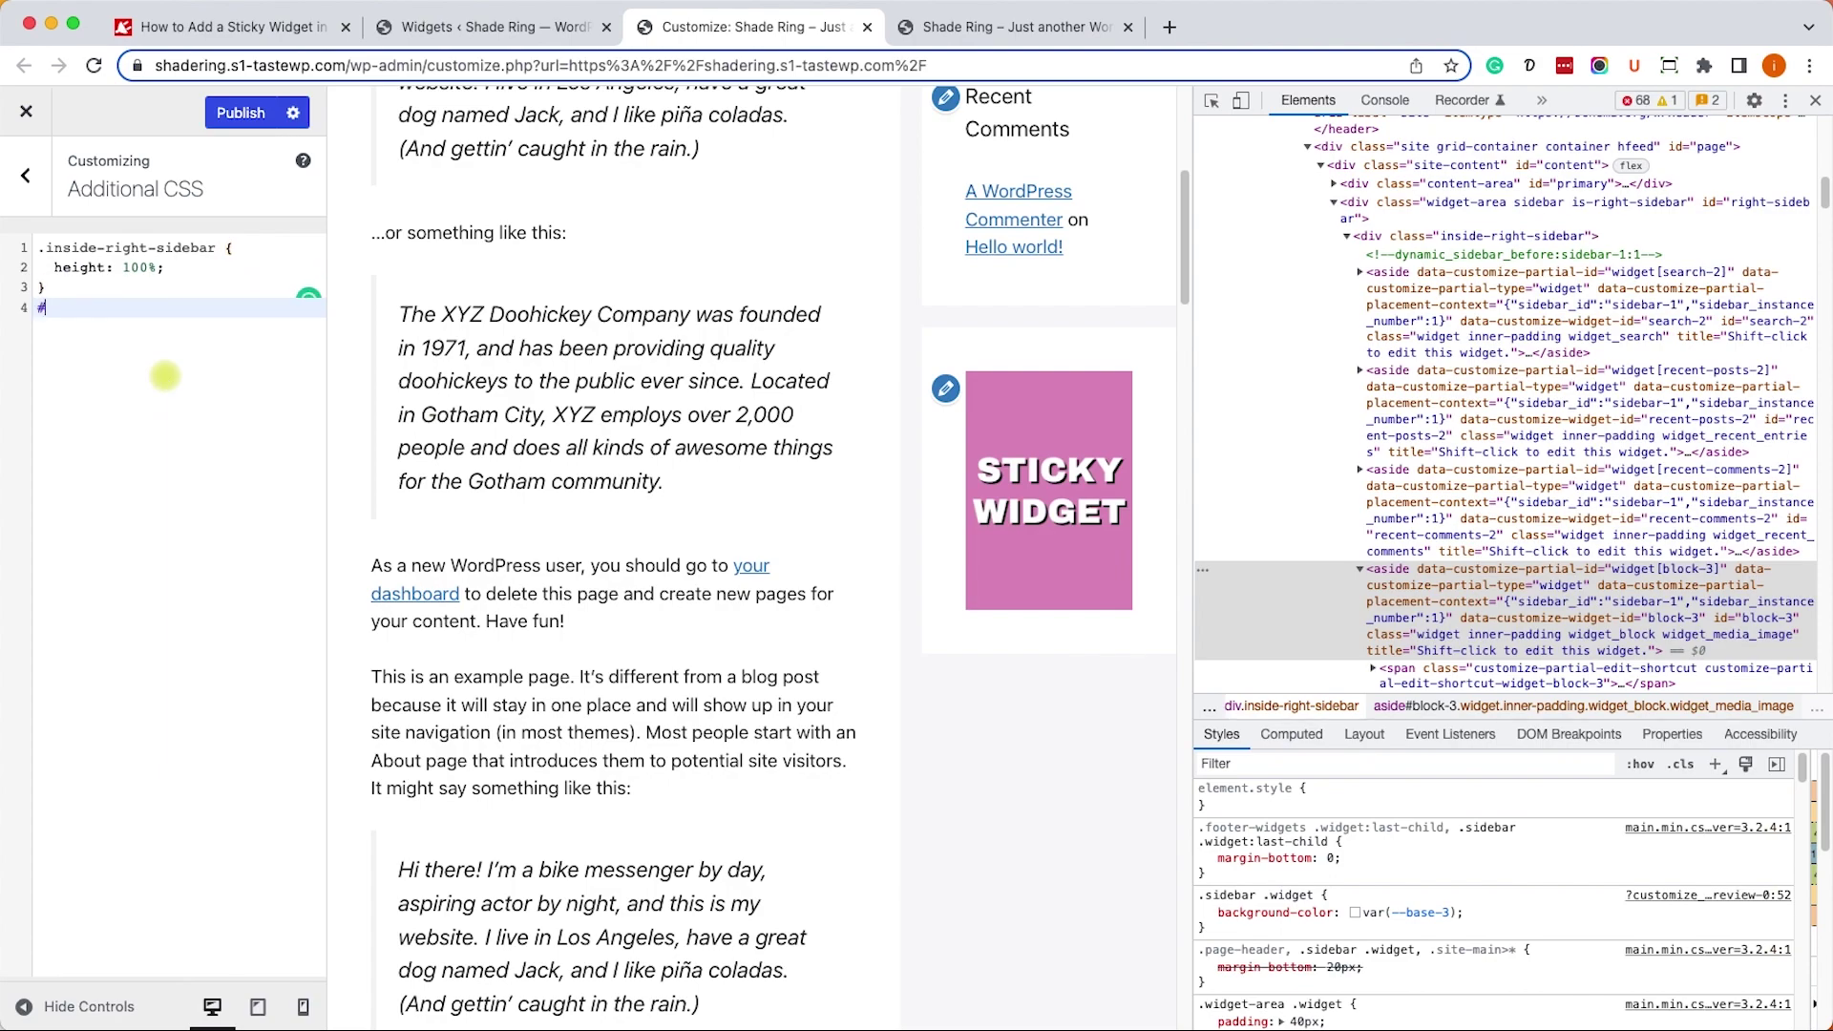
{"action": "type", "text": "#"}
{"action": "key", "text": "super+v"}
{"action": "type", "text": "{"}
{"action": "key", "text": "Return"}
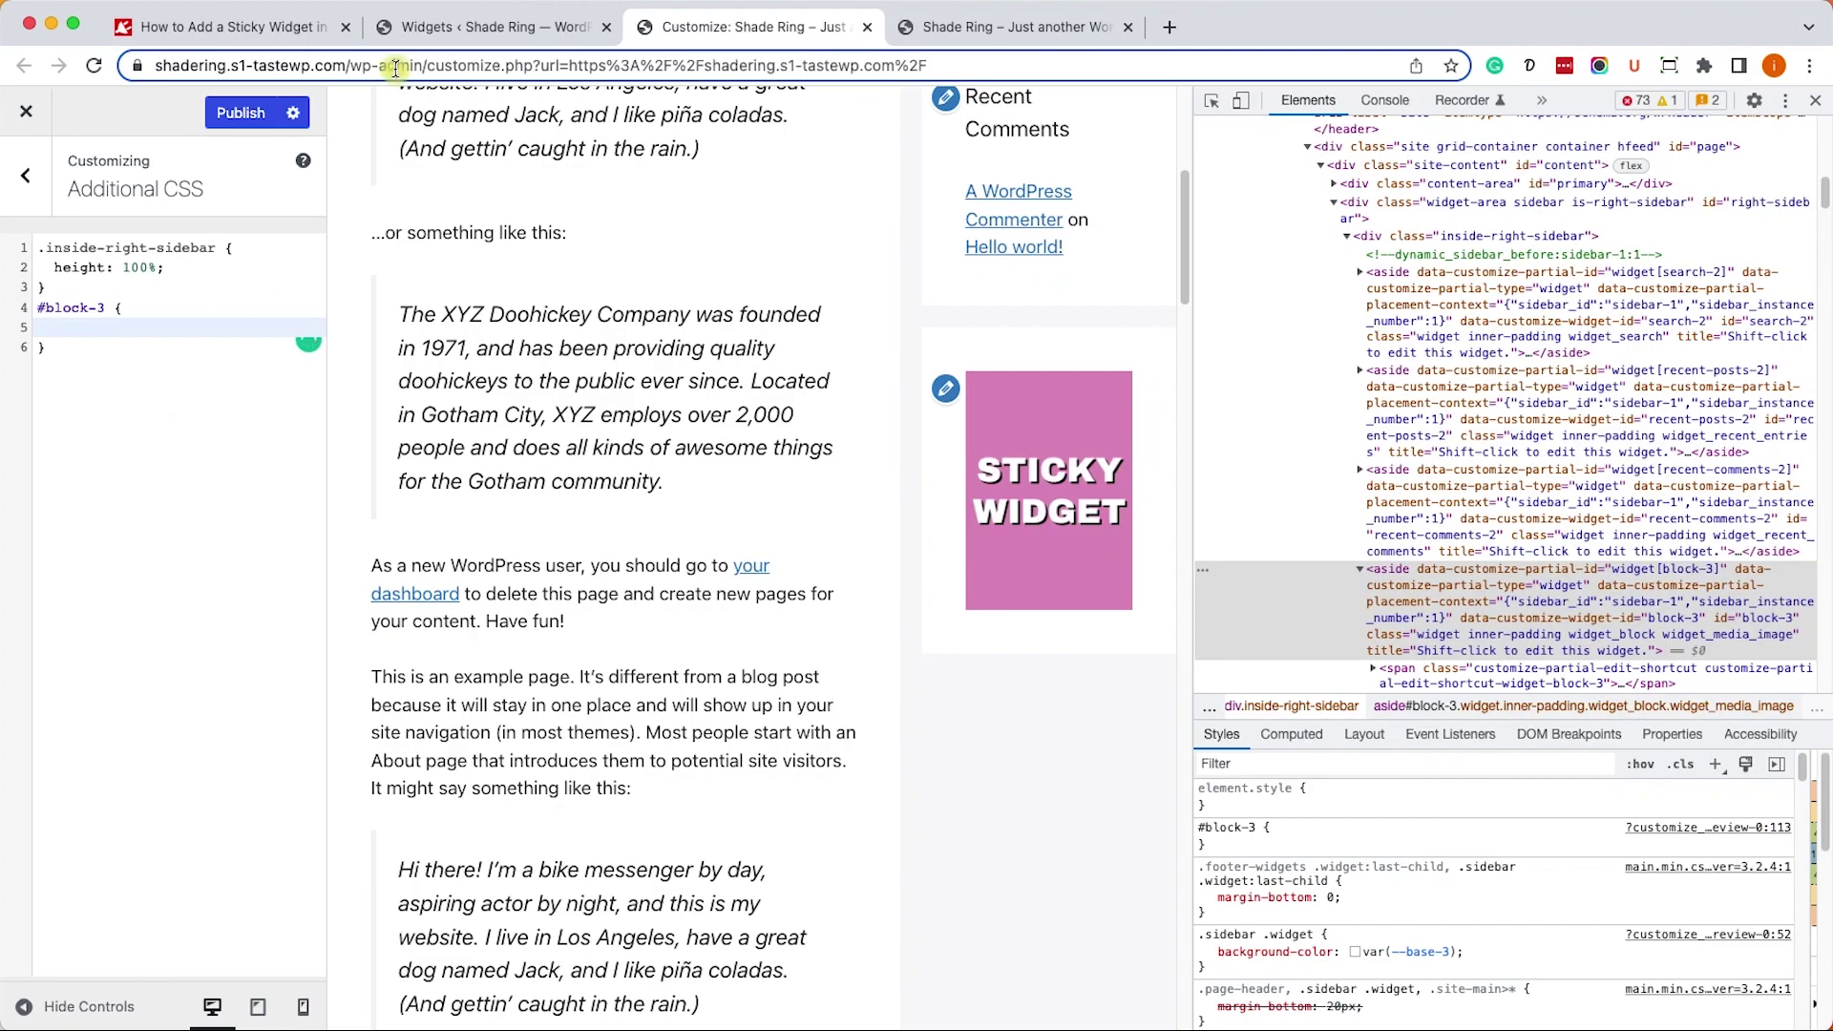
{"action": "left_click", "coordinate": [261, 34]}
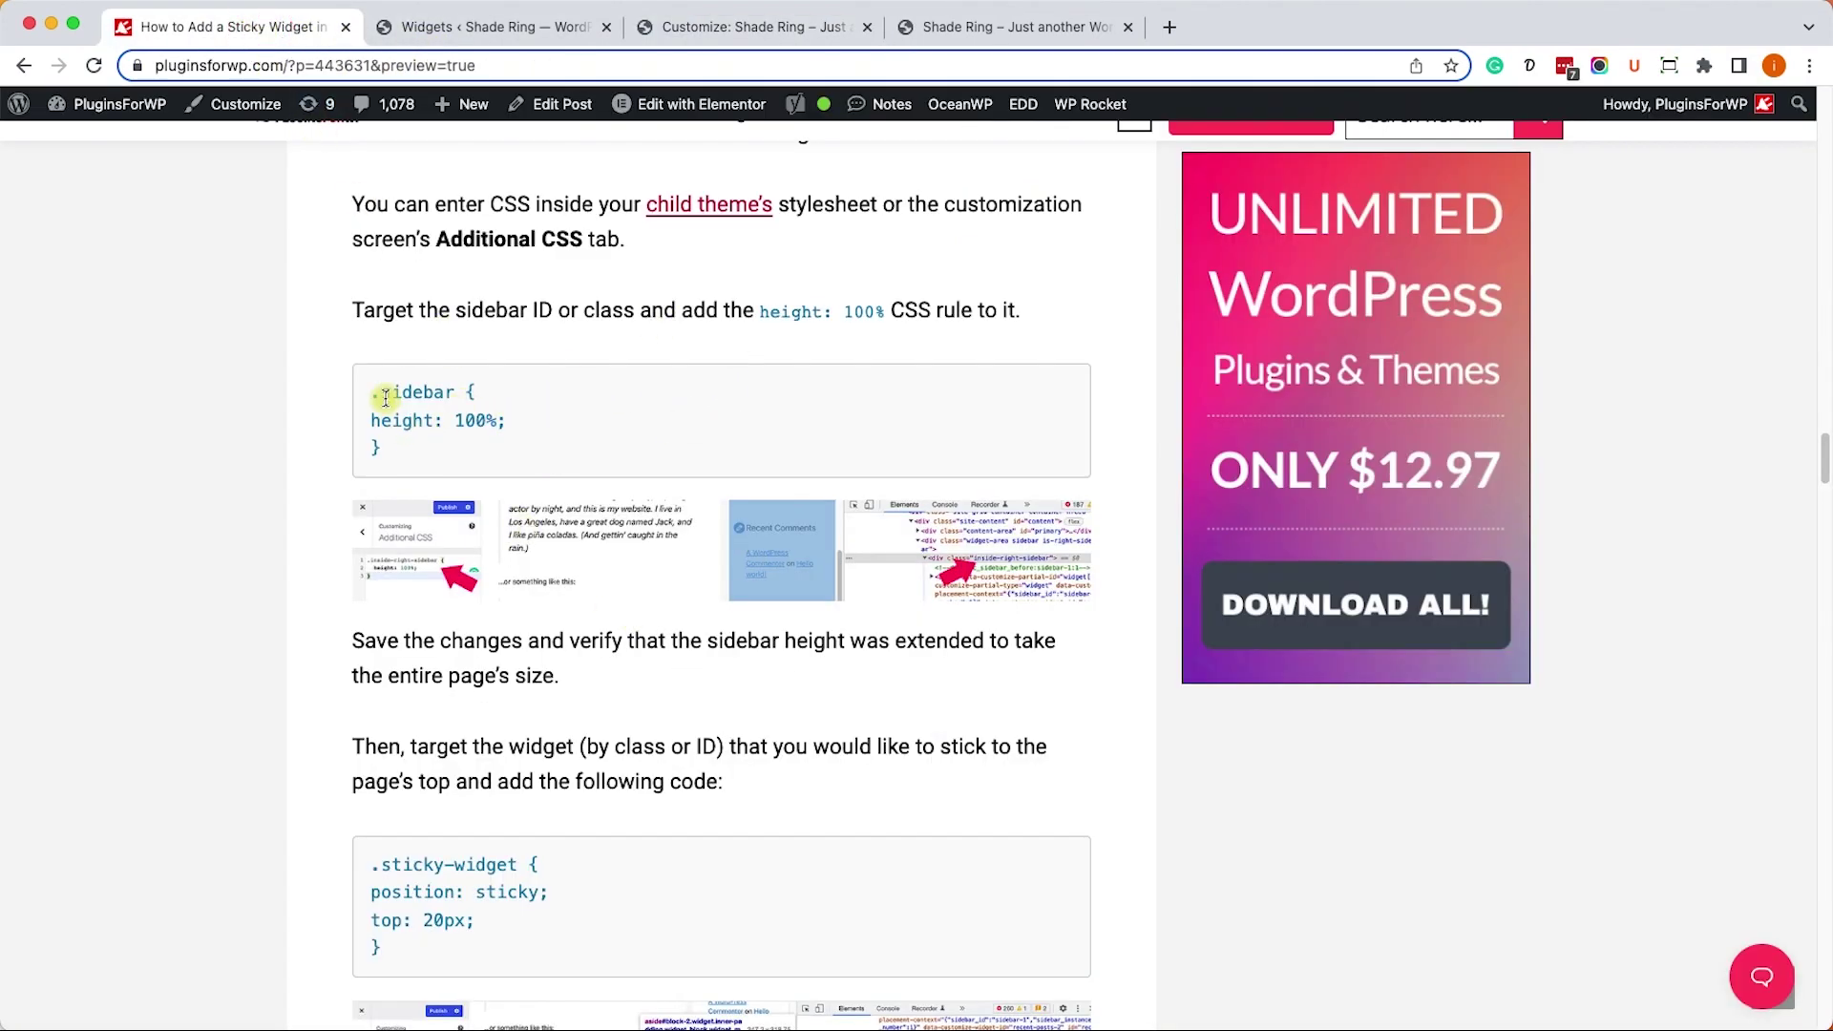
- Copy the position: sticky and top: 20px lines from the tutorial's .sticky-widget example
{"action": "scroll", "coordinate": [386, 430], "scroll_direction": "down", "scroll_amount": 2}
{"action": "scroll", "coordinate": [396, 454], "scroll_direction": "down", "scroll_amount": 3}
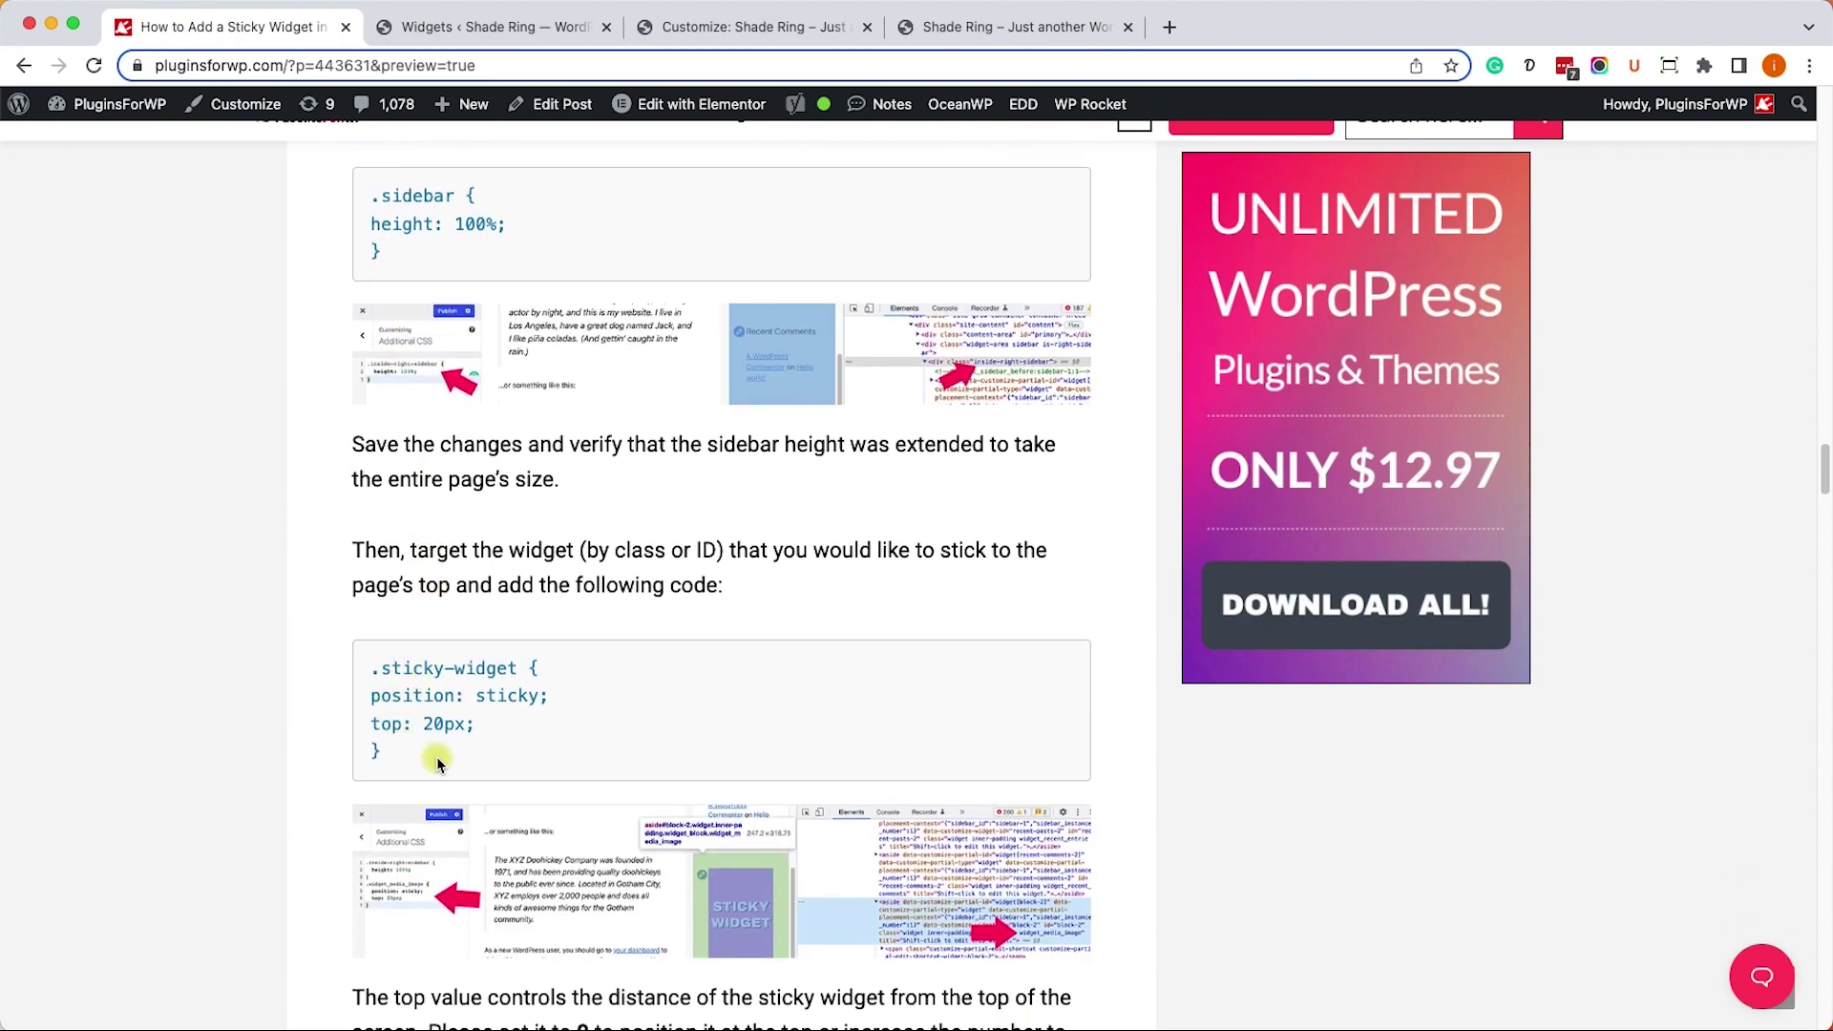
{"action": "left_click_drag", "start_coordinate": [505, 727], "coordinate": [349, 700]}
{"action": "key", "text": "super+c"}
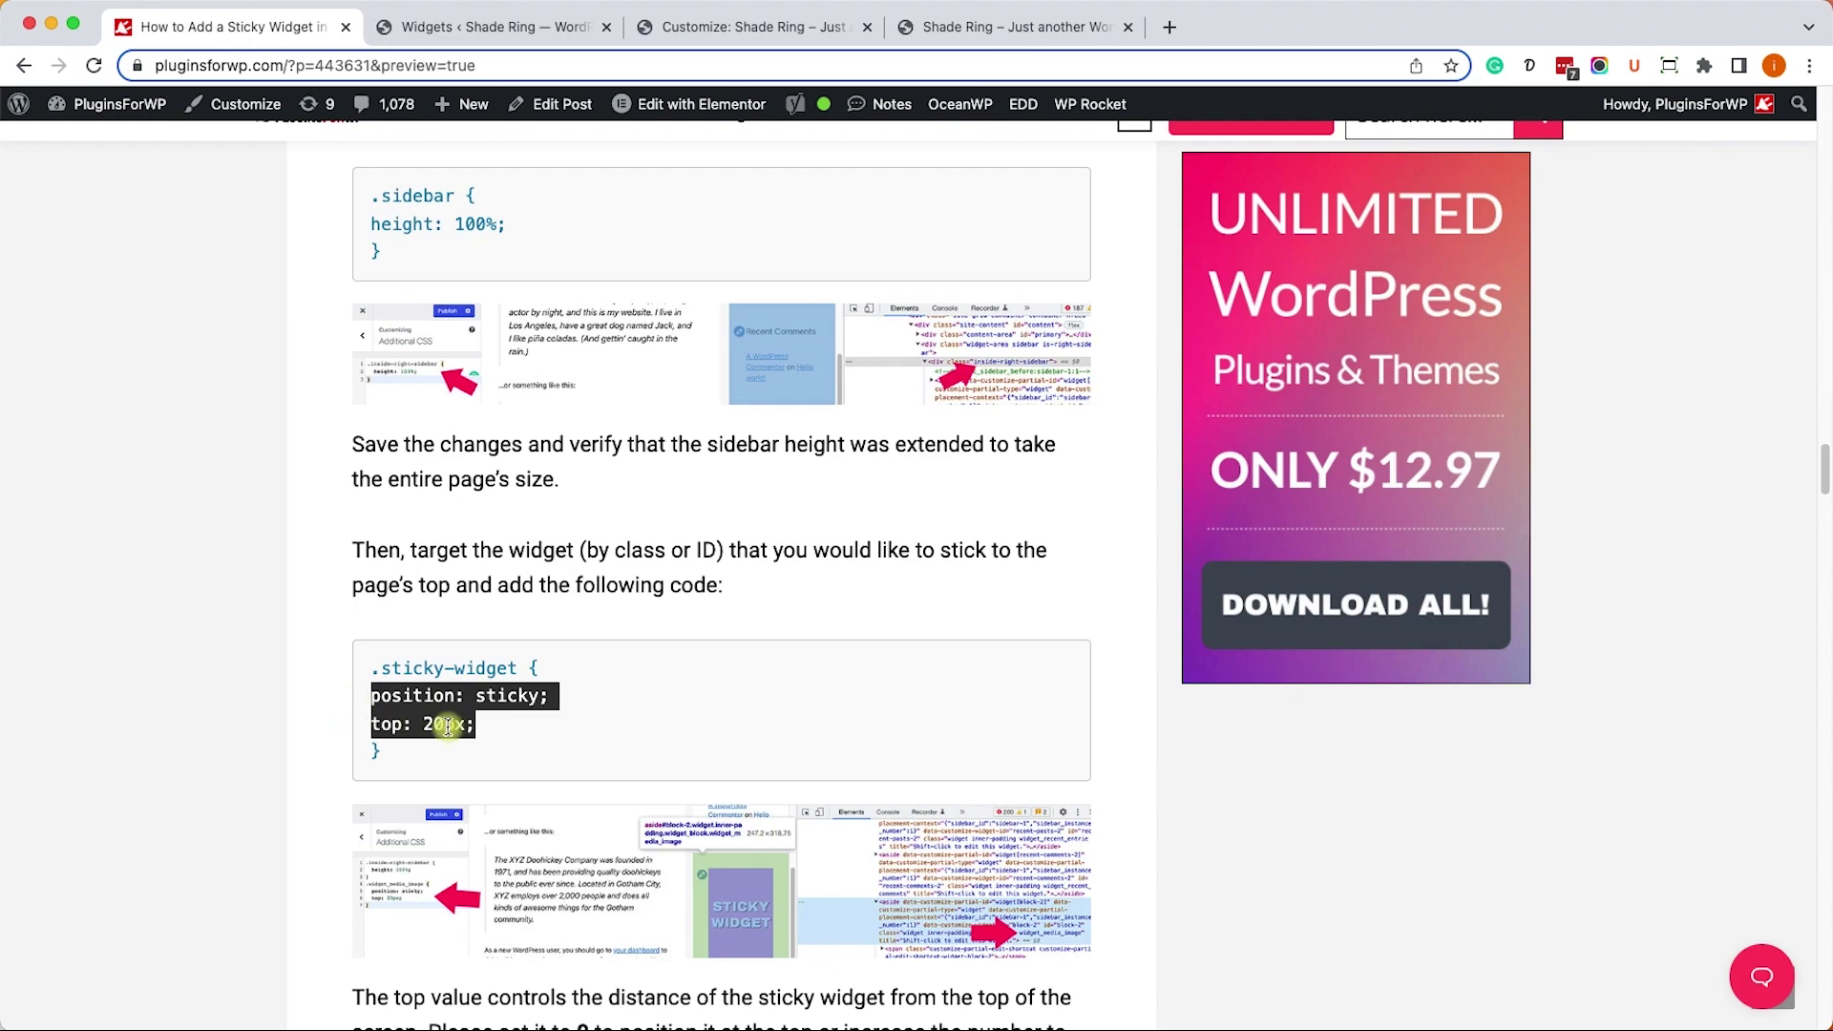
{"action": "left_click", "coordinate": [473, 725]}
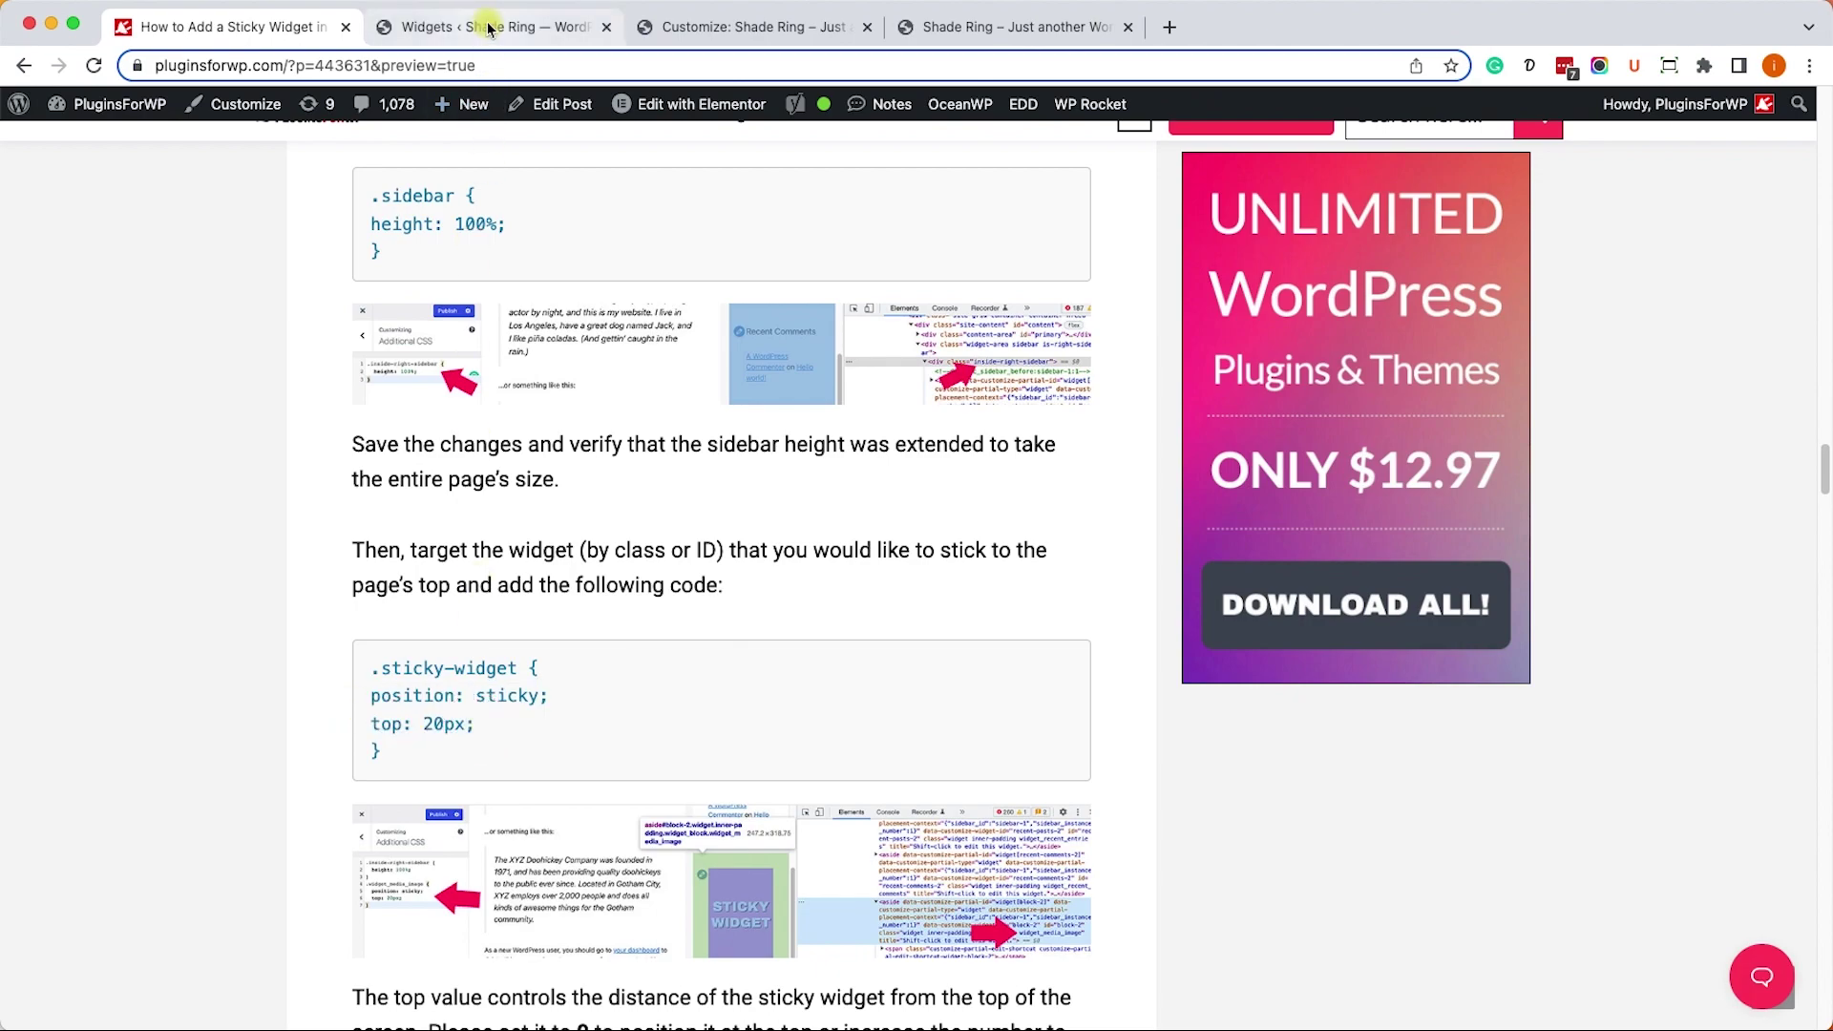
- Paste position: sticky and top: 20px into #block-3 and scroll the preview to confirm pinning
{"action": "left_click", "coordinate": [679, 26]}
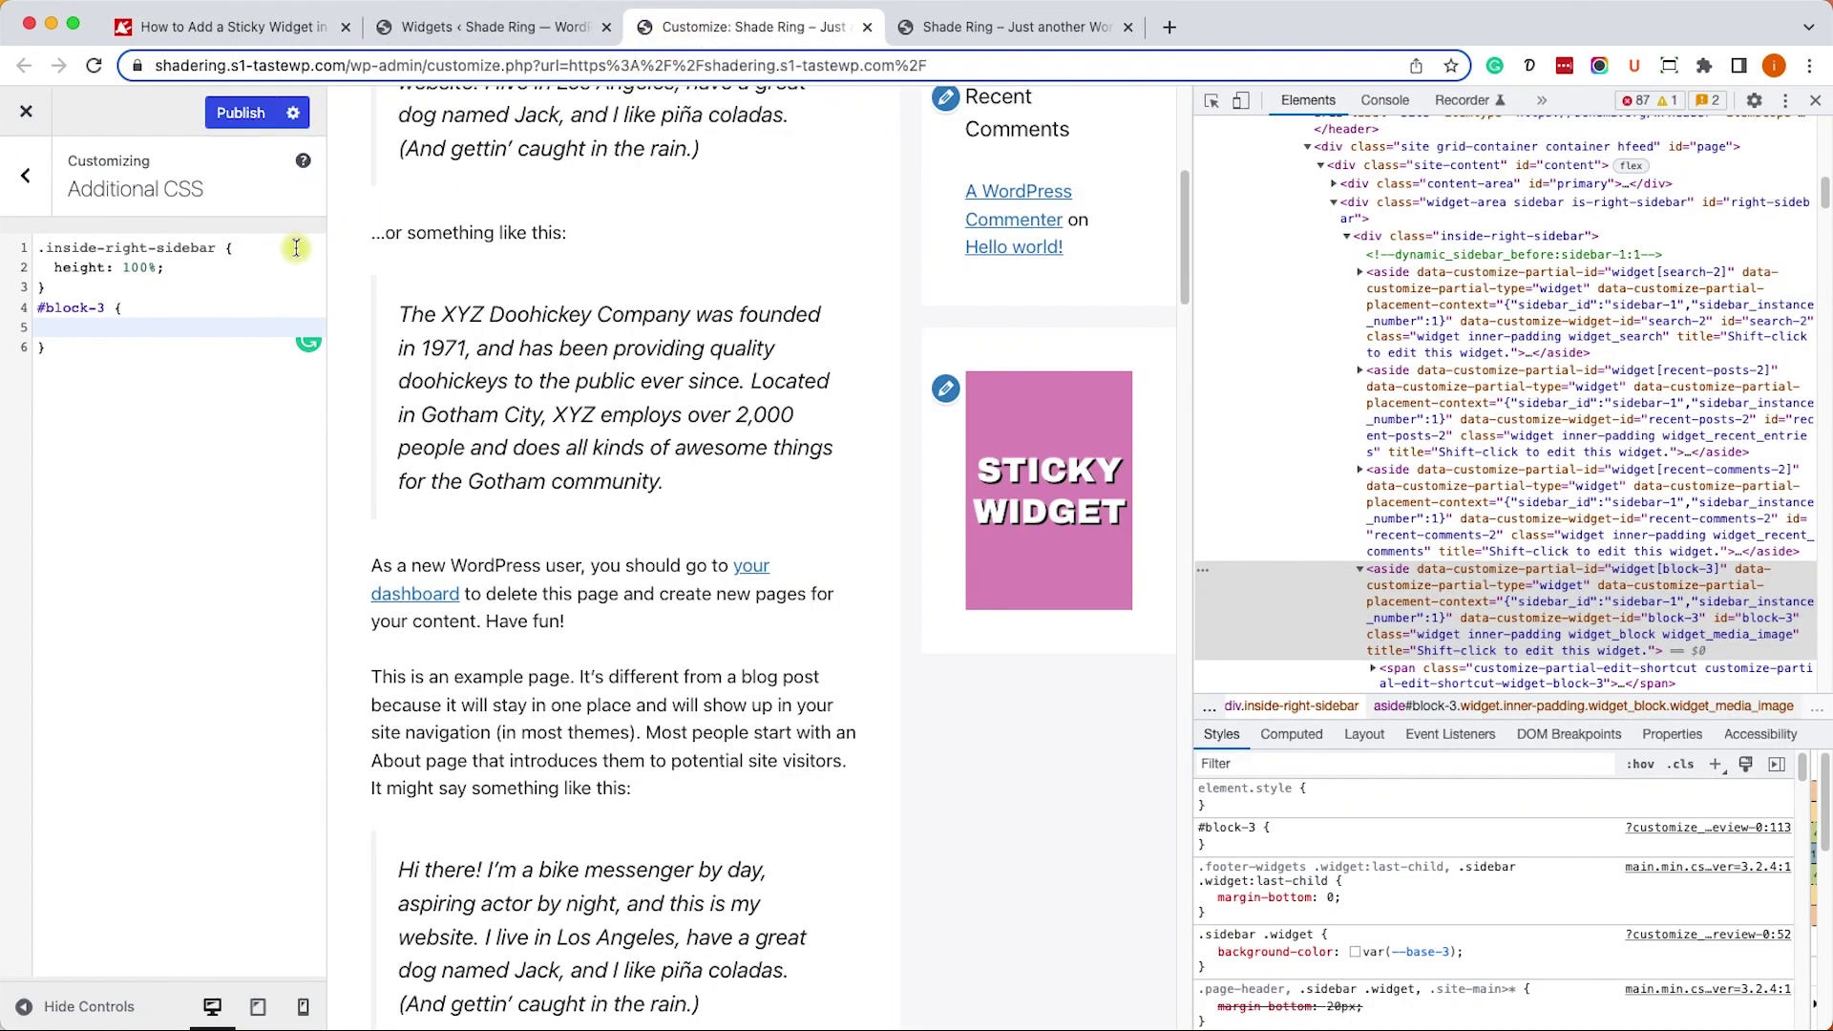
{"action": "left_click", "coordinate": [121, 330]}
{"action": "key", "text": "super+v"}
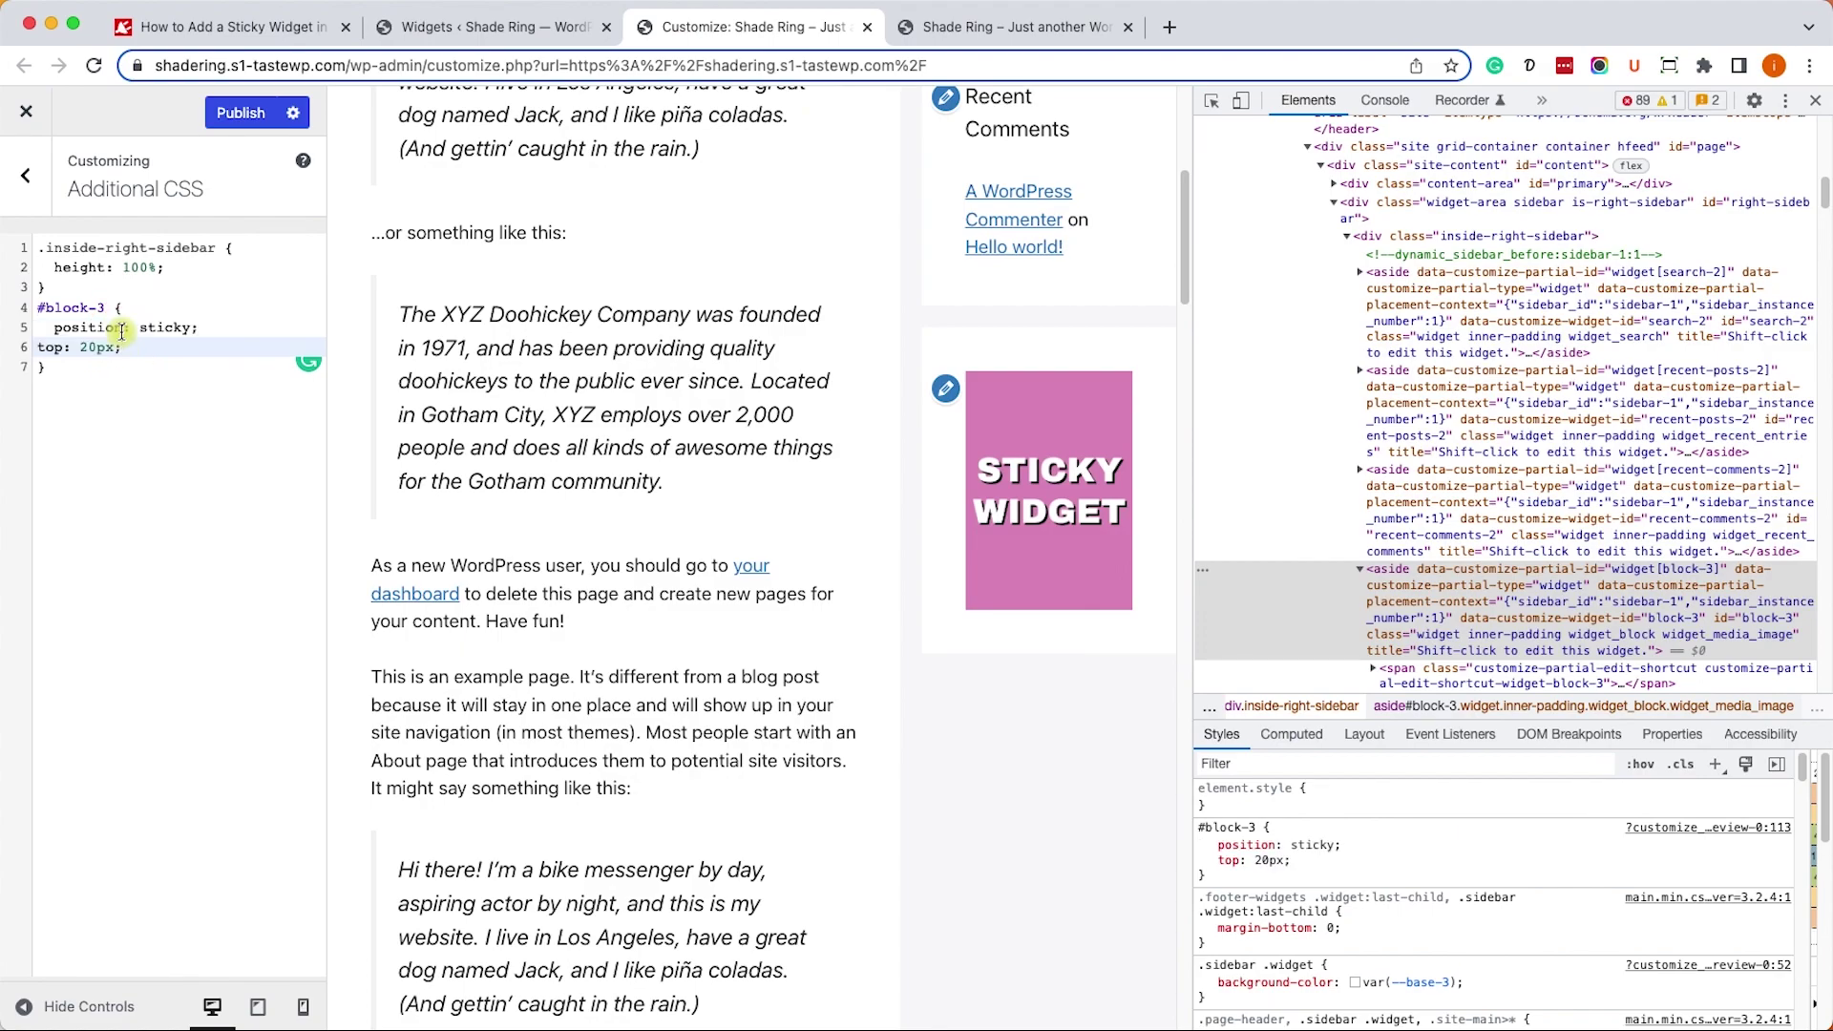
{"action": "scroll", "coordinate": [970, 569], "scroll_direction": "down", "scroll_amount": 5}
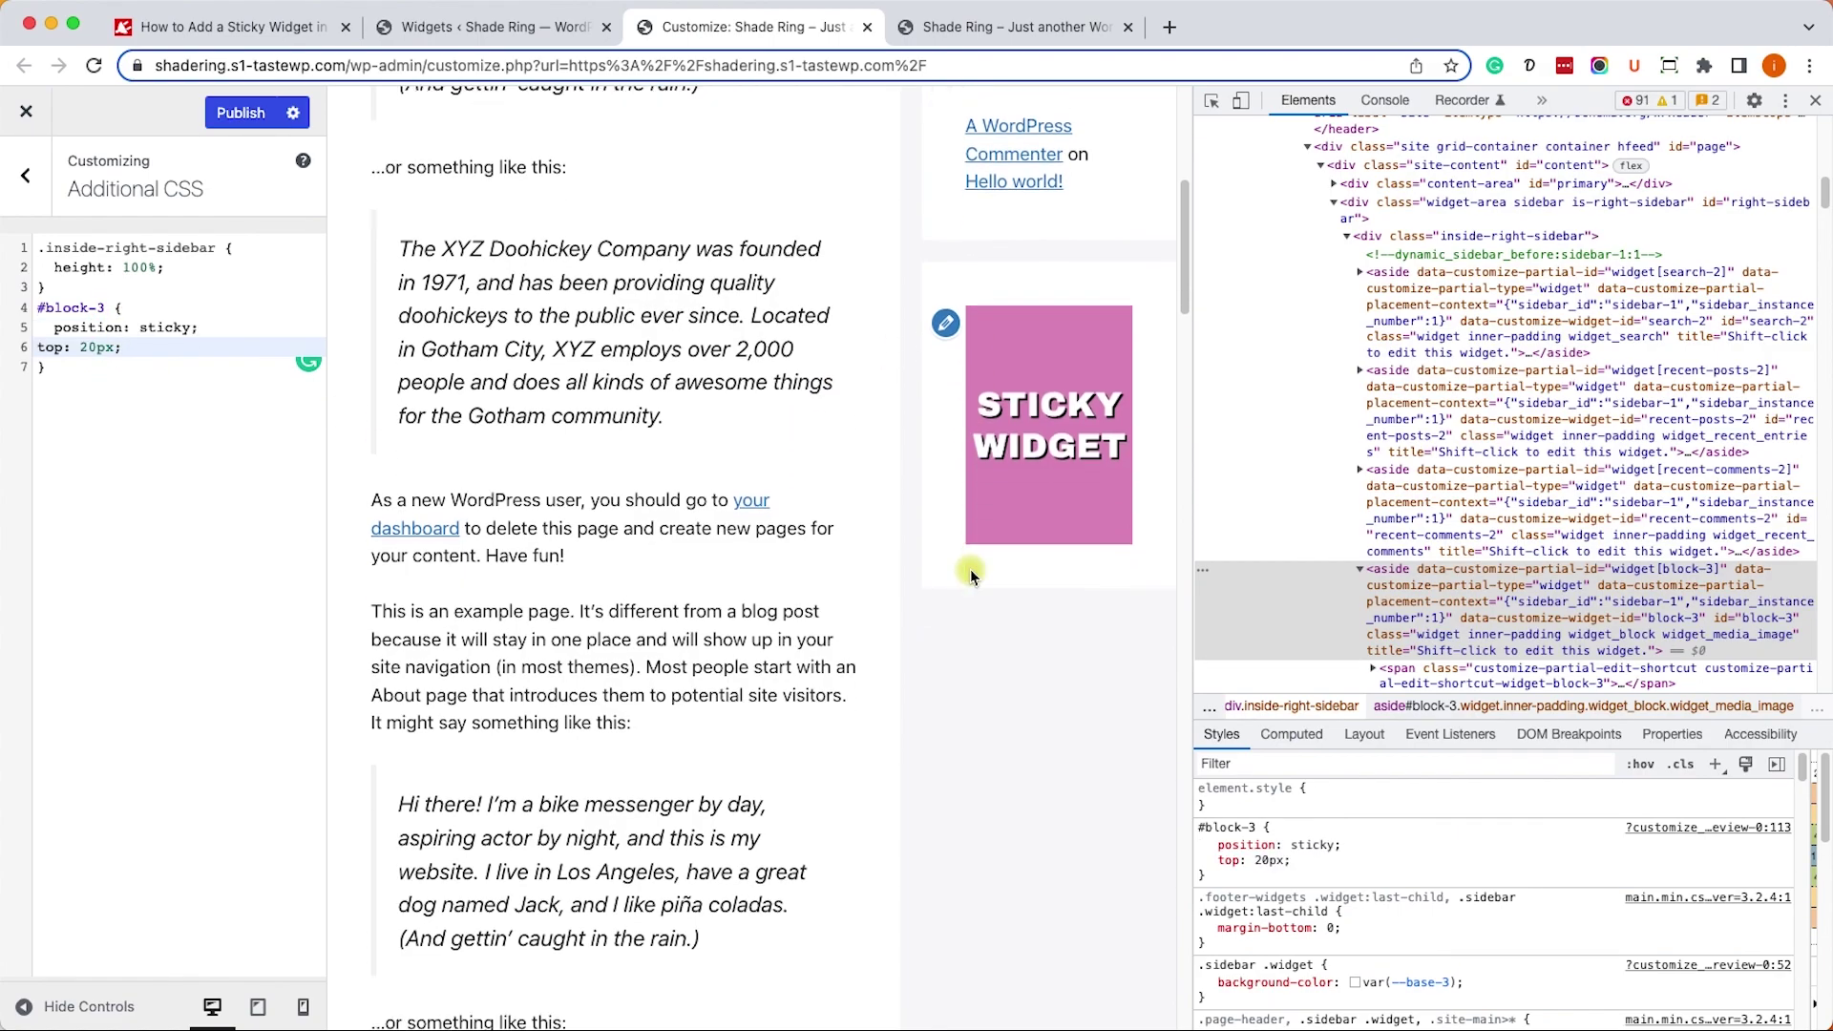
{"action": "scroll", "coordinate": [970, 569], "scroll_direction": "down", "scroll_amount": 10}
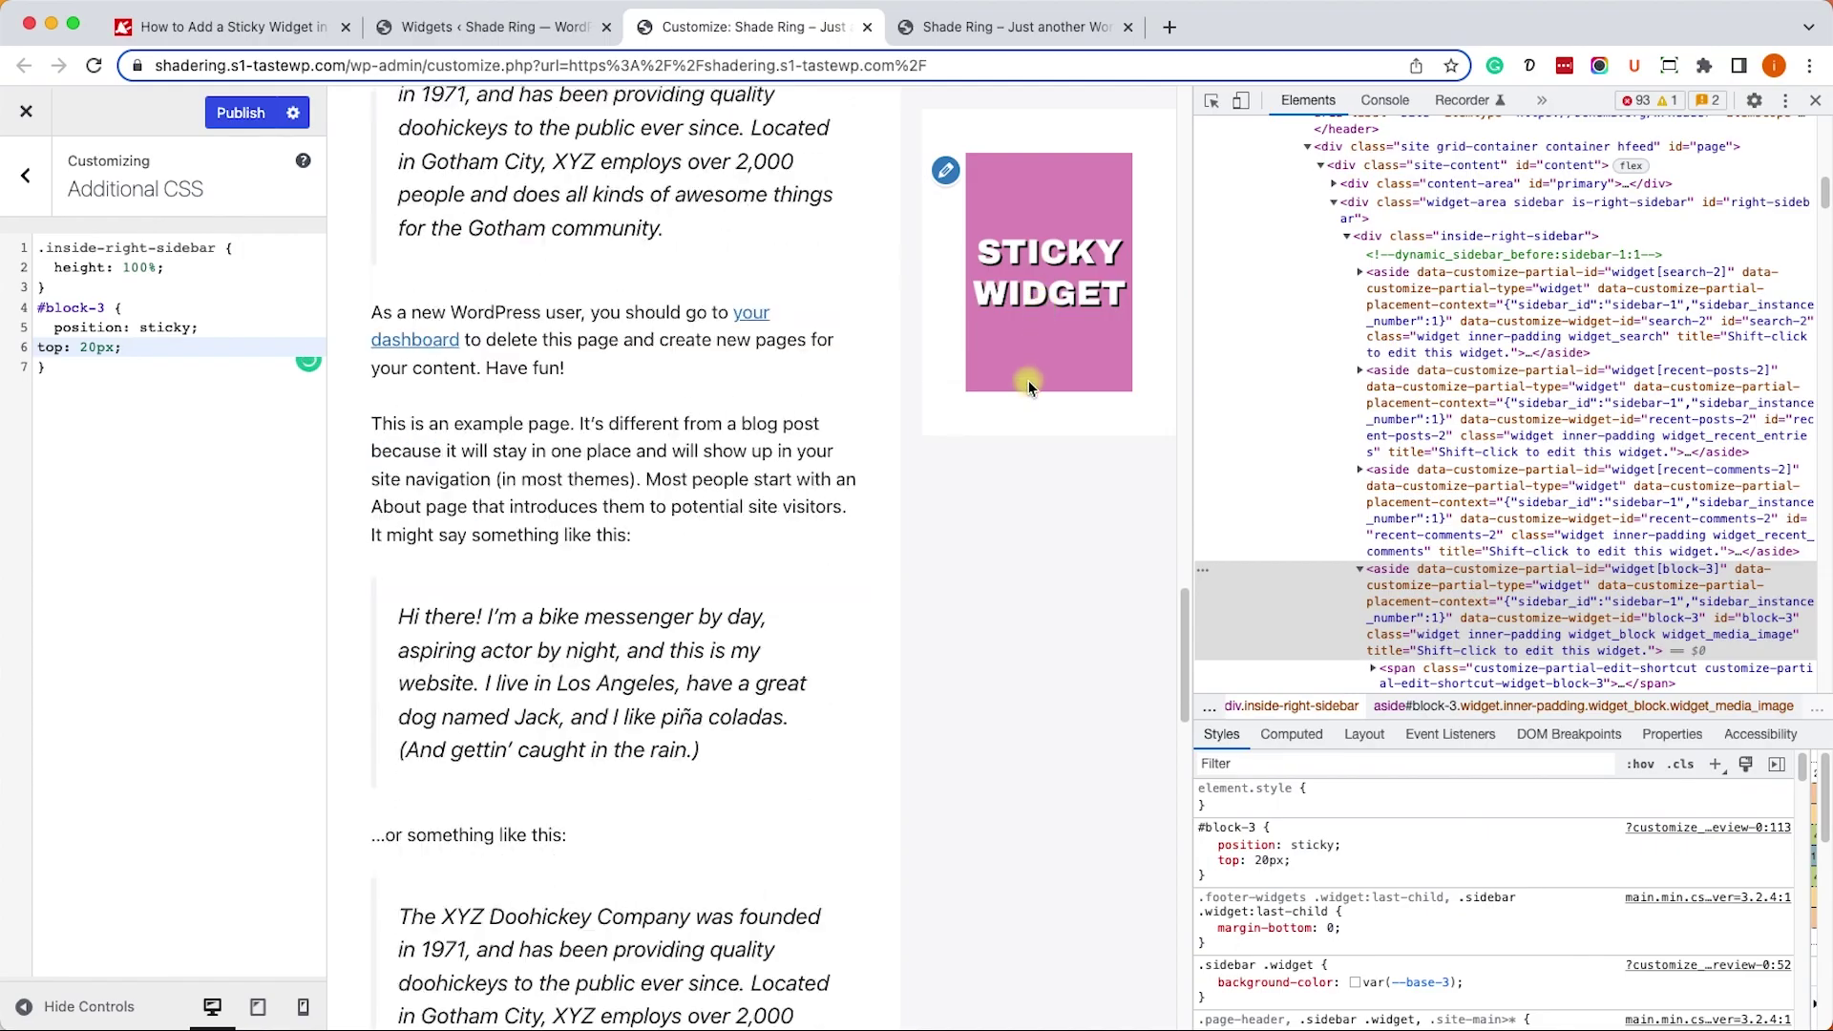
{"action": "scroll", "coordinate": [1028, 380], "scroll_direction": "down", "scroll_amount": 3}
{"action": "scroll", "coordinate": [1003, 558], "scroll_direction": "up", "scroll_amount": 20}
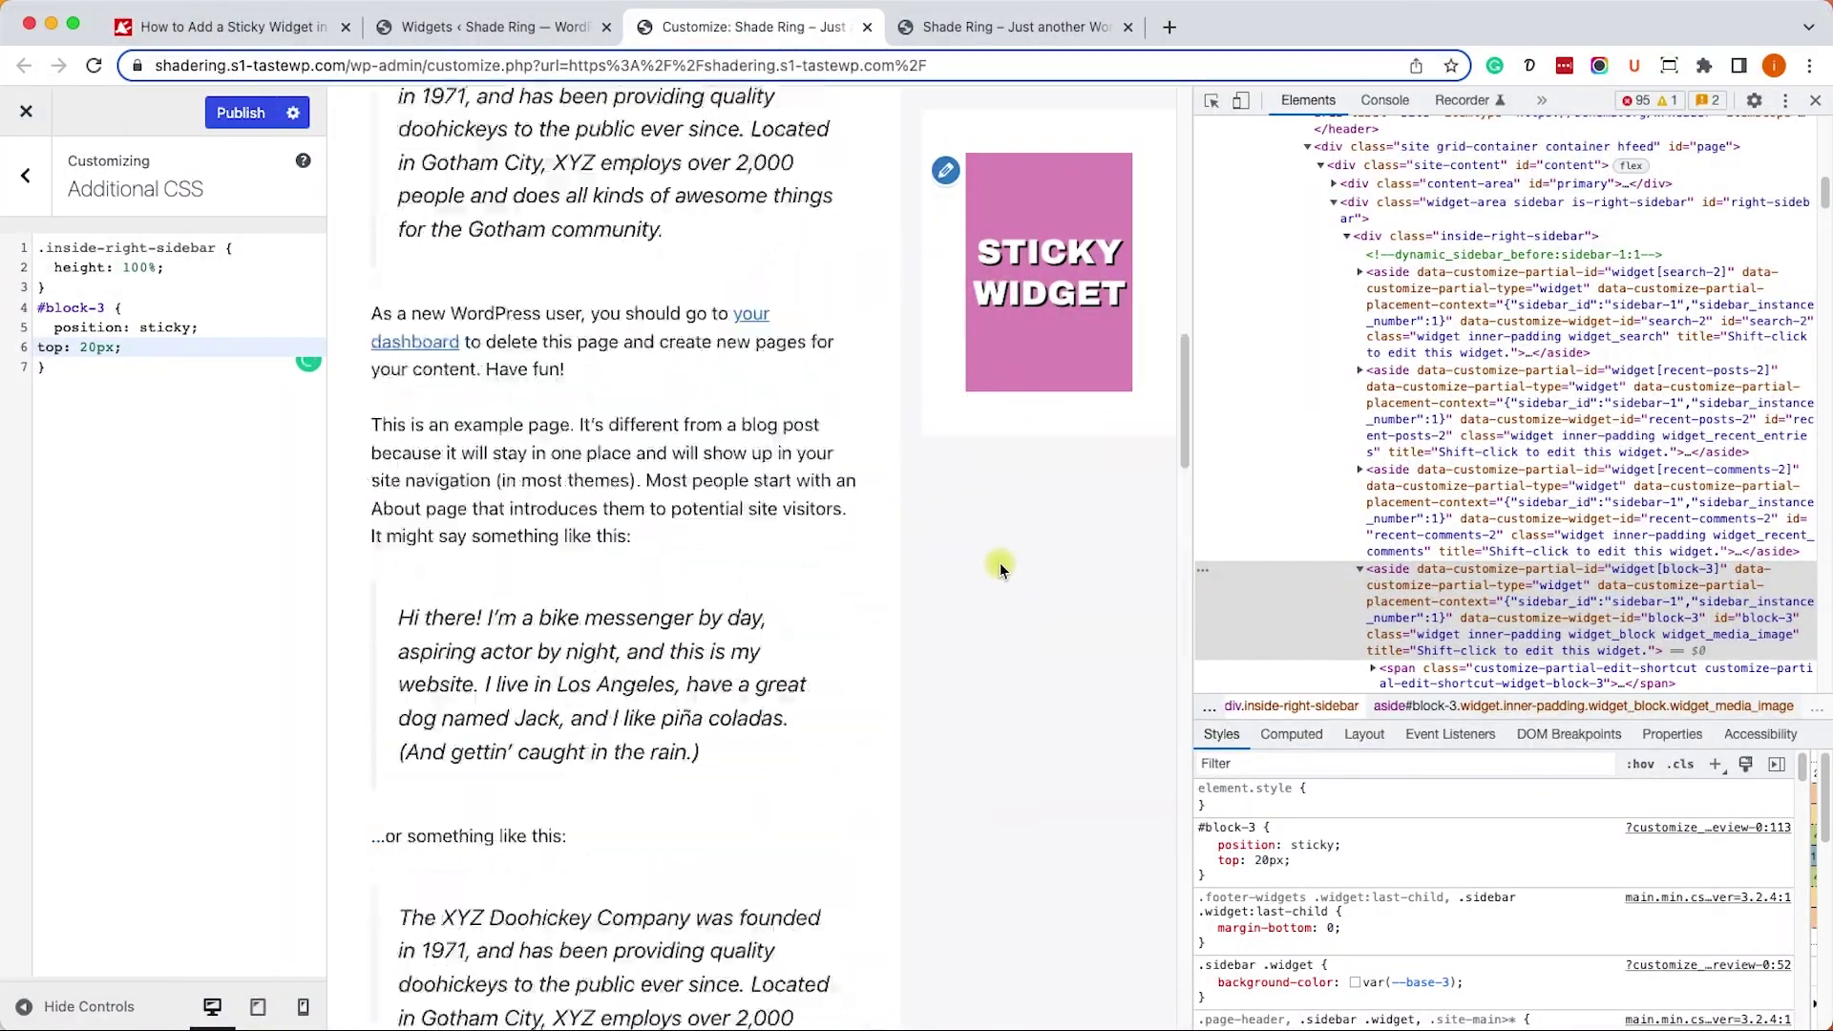
{"action": "scroll", "coordinate": [1001, 568], "scroll_direction": "down", "scroll_amount": 11}
{"action": "scroll", "coordinate": [999, 569], "scroll_direction": "down", "scroll_amount": 5}
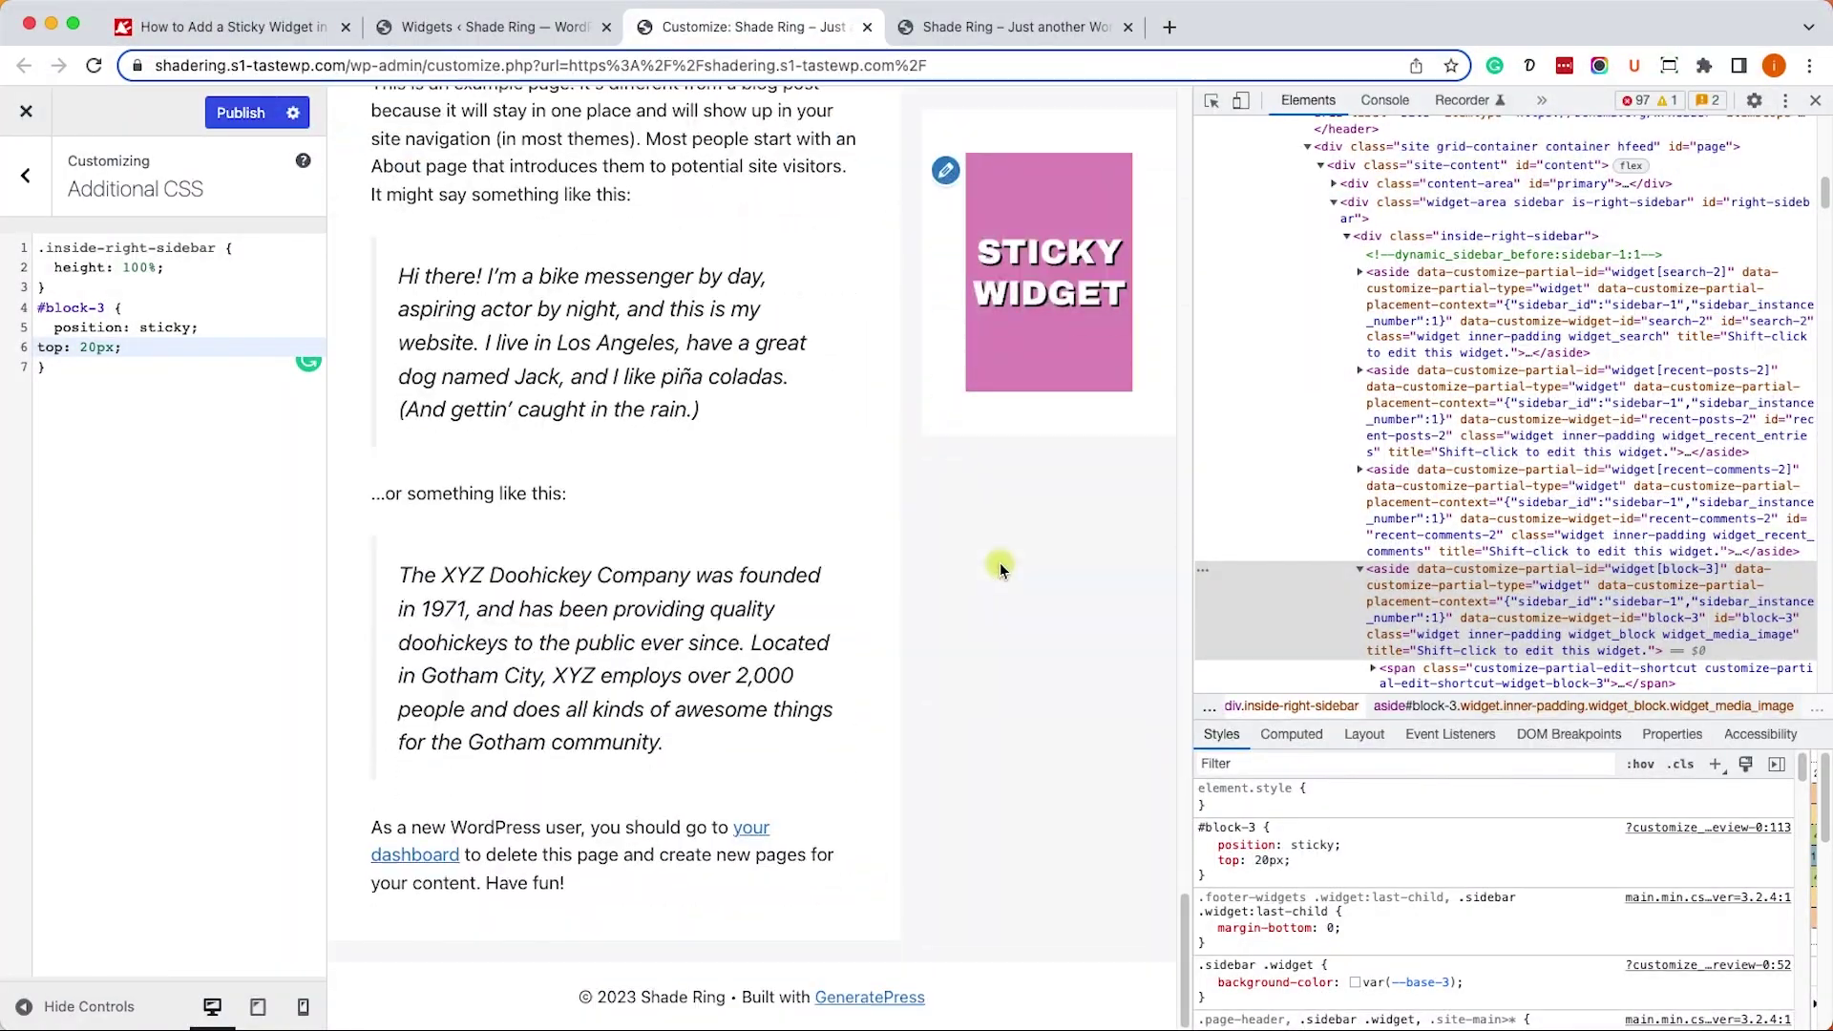
{"action": "scroll", "coordinate": [1000, 569], "scroll_direction": "up", "scroll_amount": 20}
- Publish the CSS and reload the live page to confirm the sidebar image stays pinned
{"action": "left_click", "coordinate": [241, 112]}
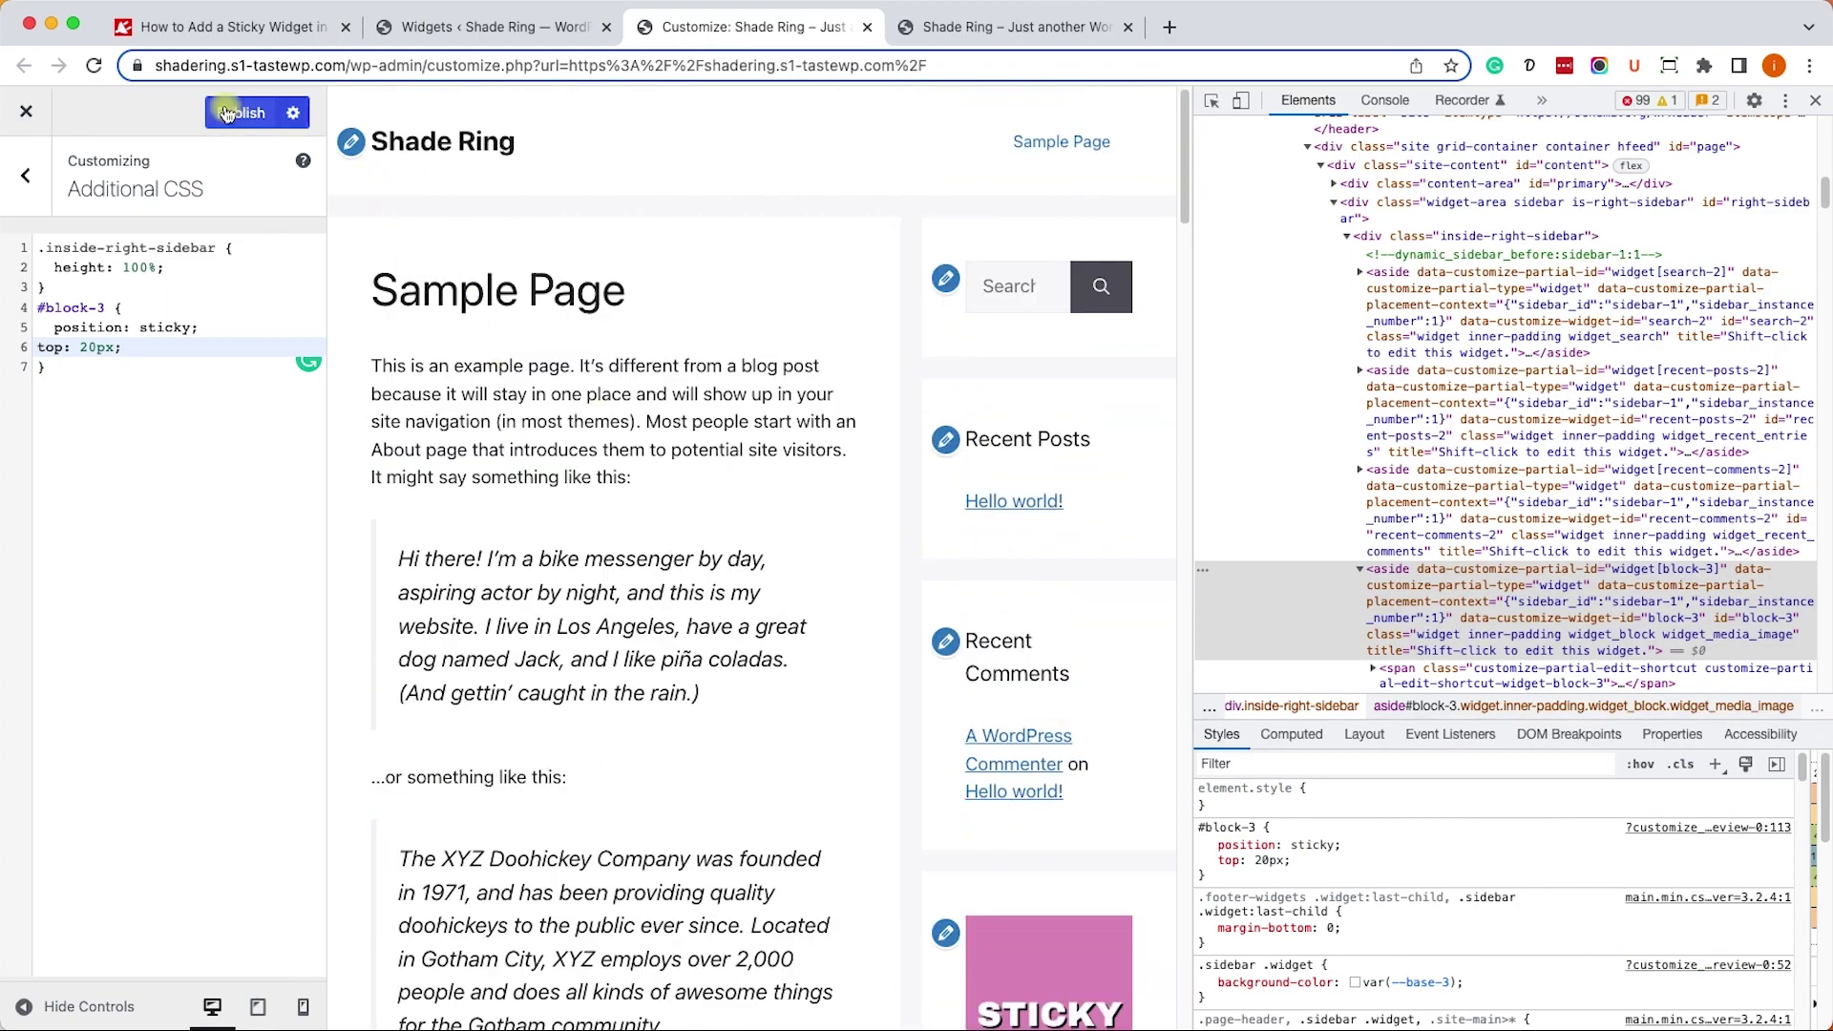
{"action": "left_click", "coordinate": [1003, 27]}
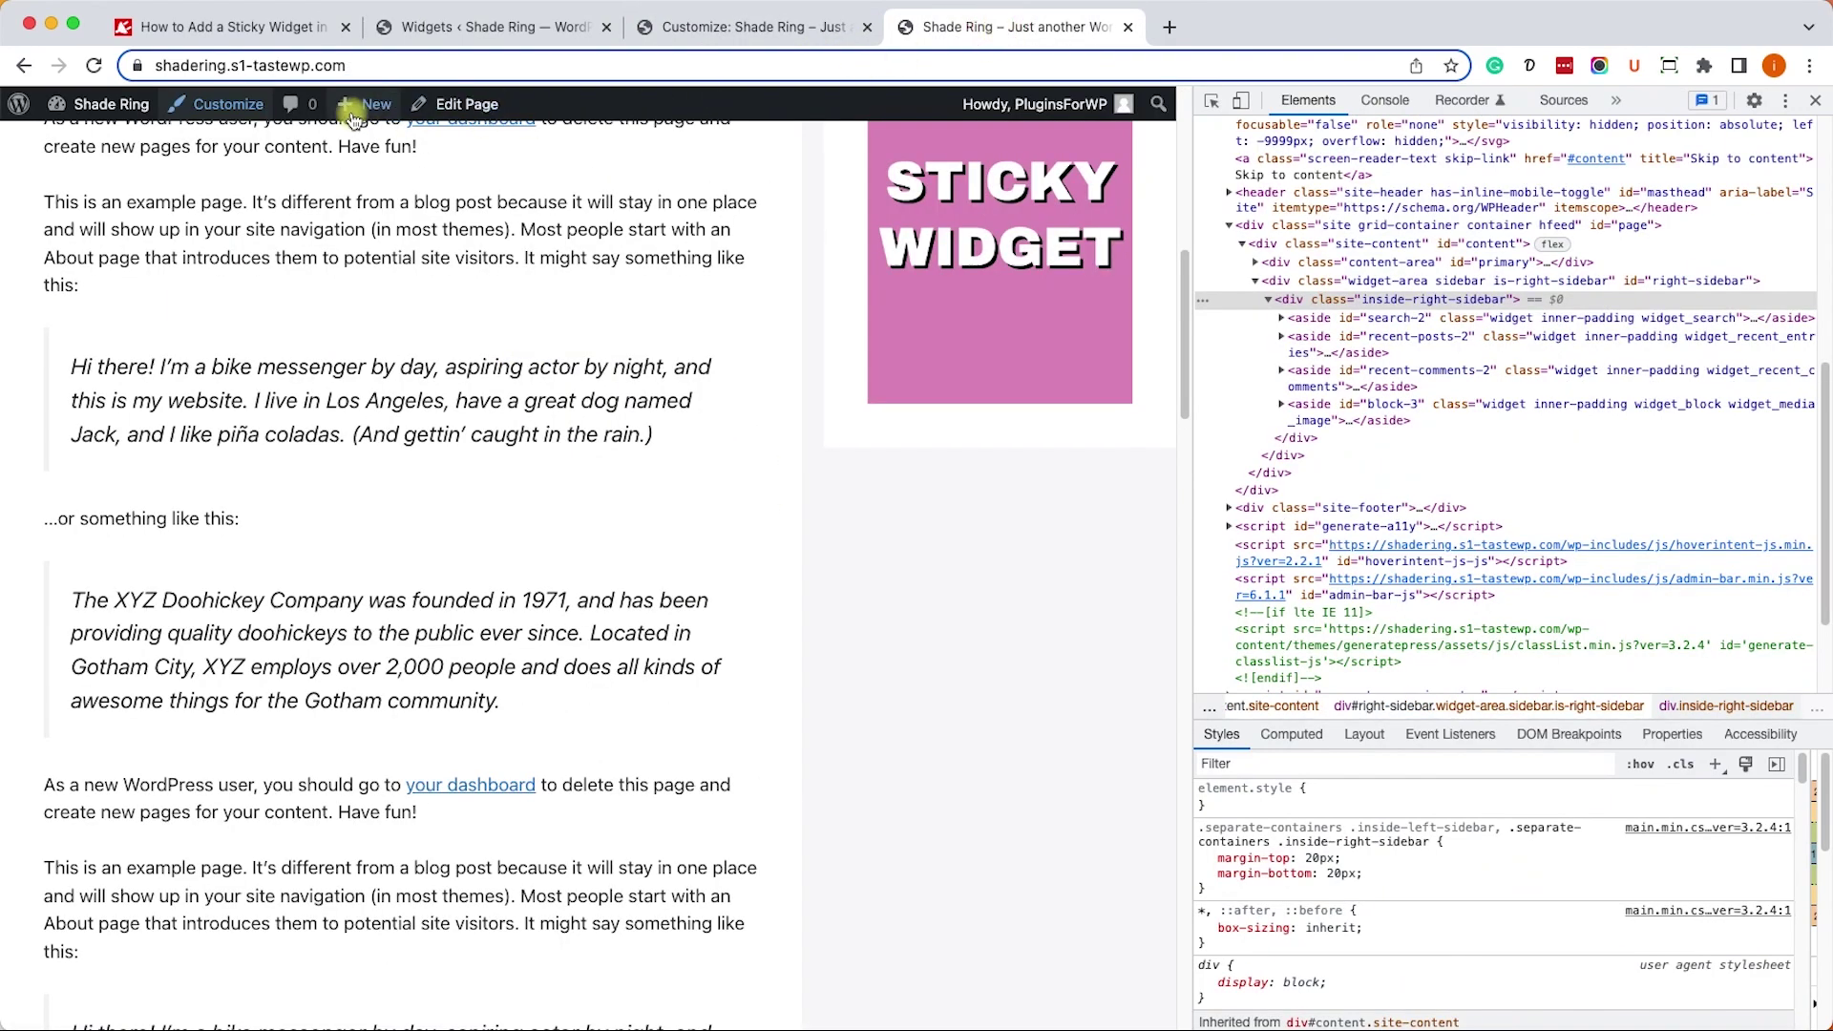
{"action": "left_click", "coordinate": [1815, 100]}
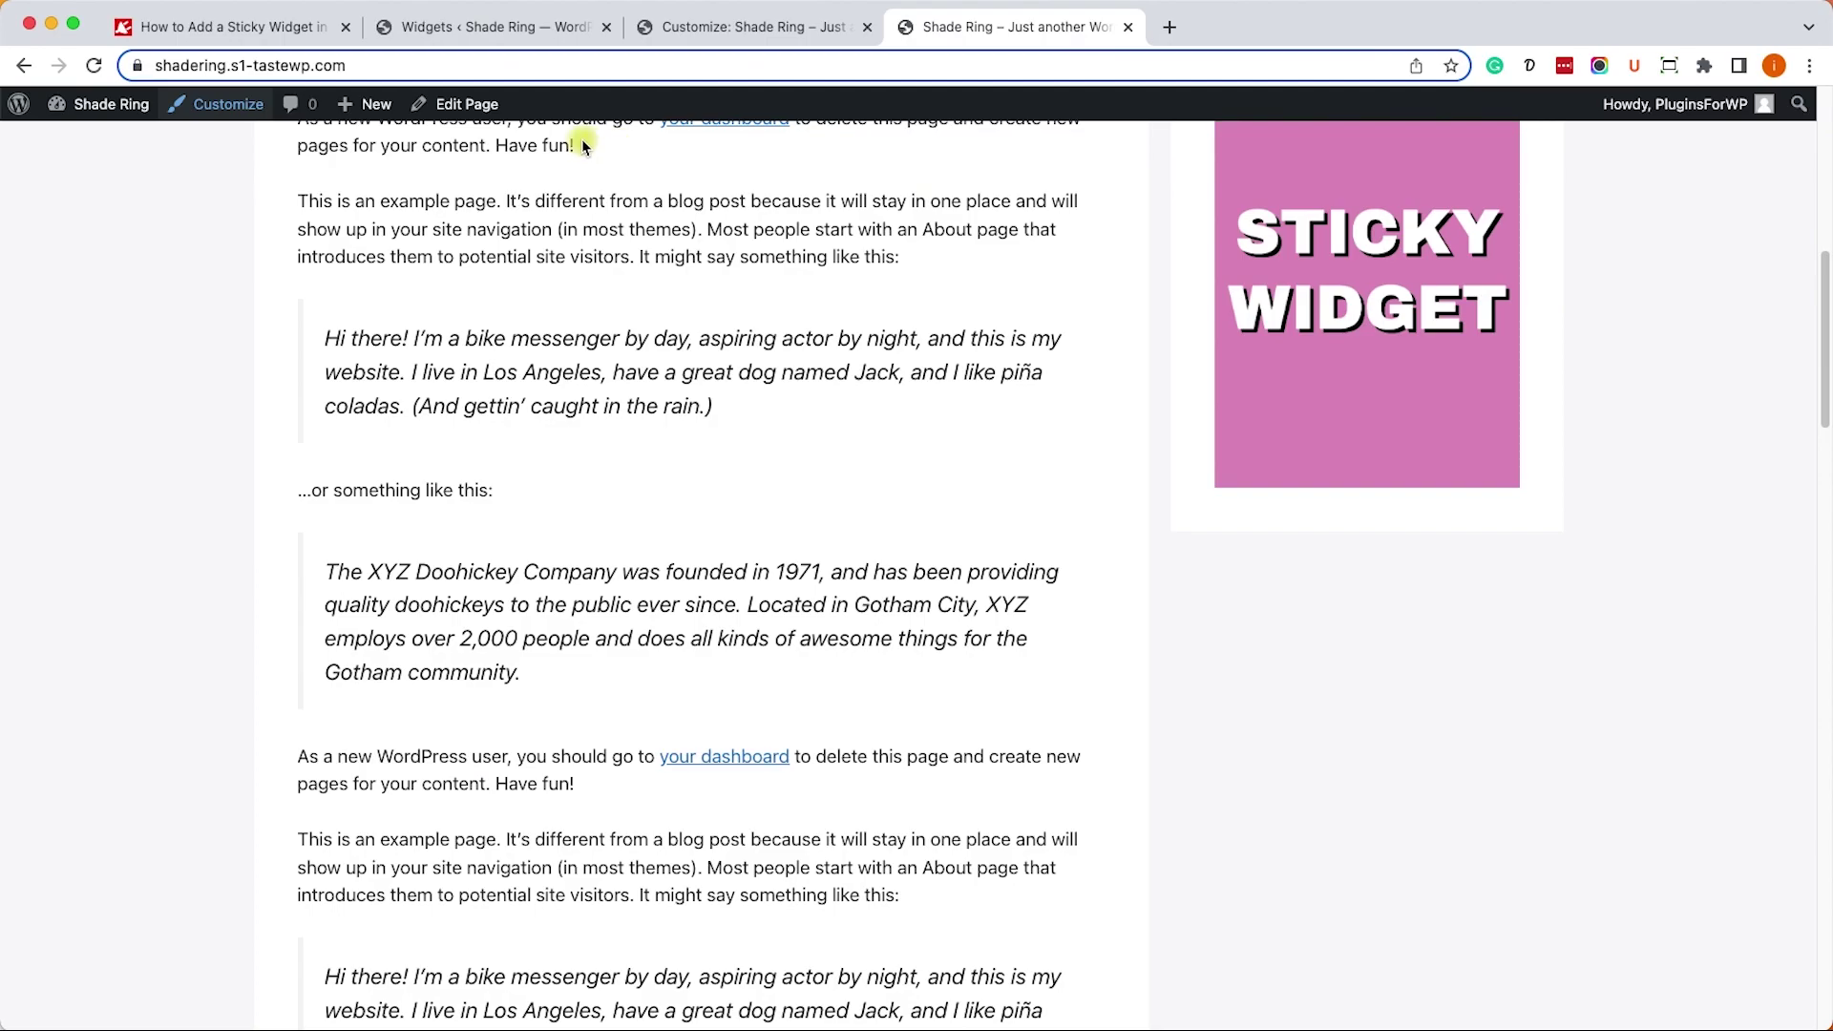
{"action": "left_click", "coordinate": [94, 65]}
{"action": "scroll", "coordinate": [1007, 443], "scroll_direction": "down", "scroll_amount": 10}
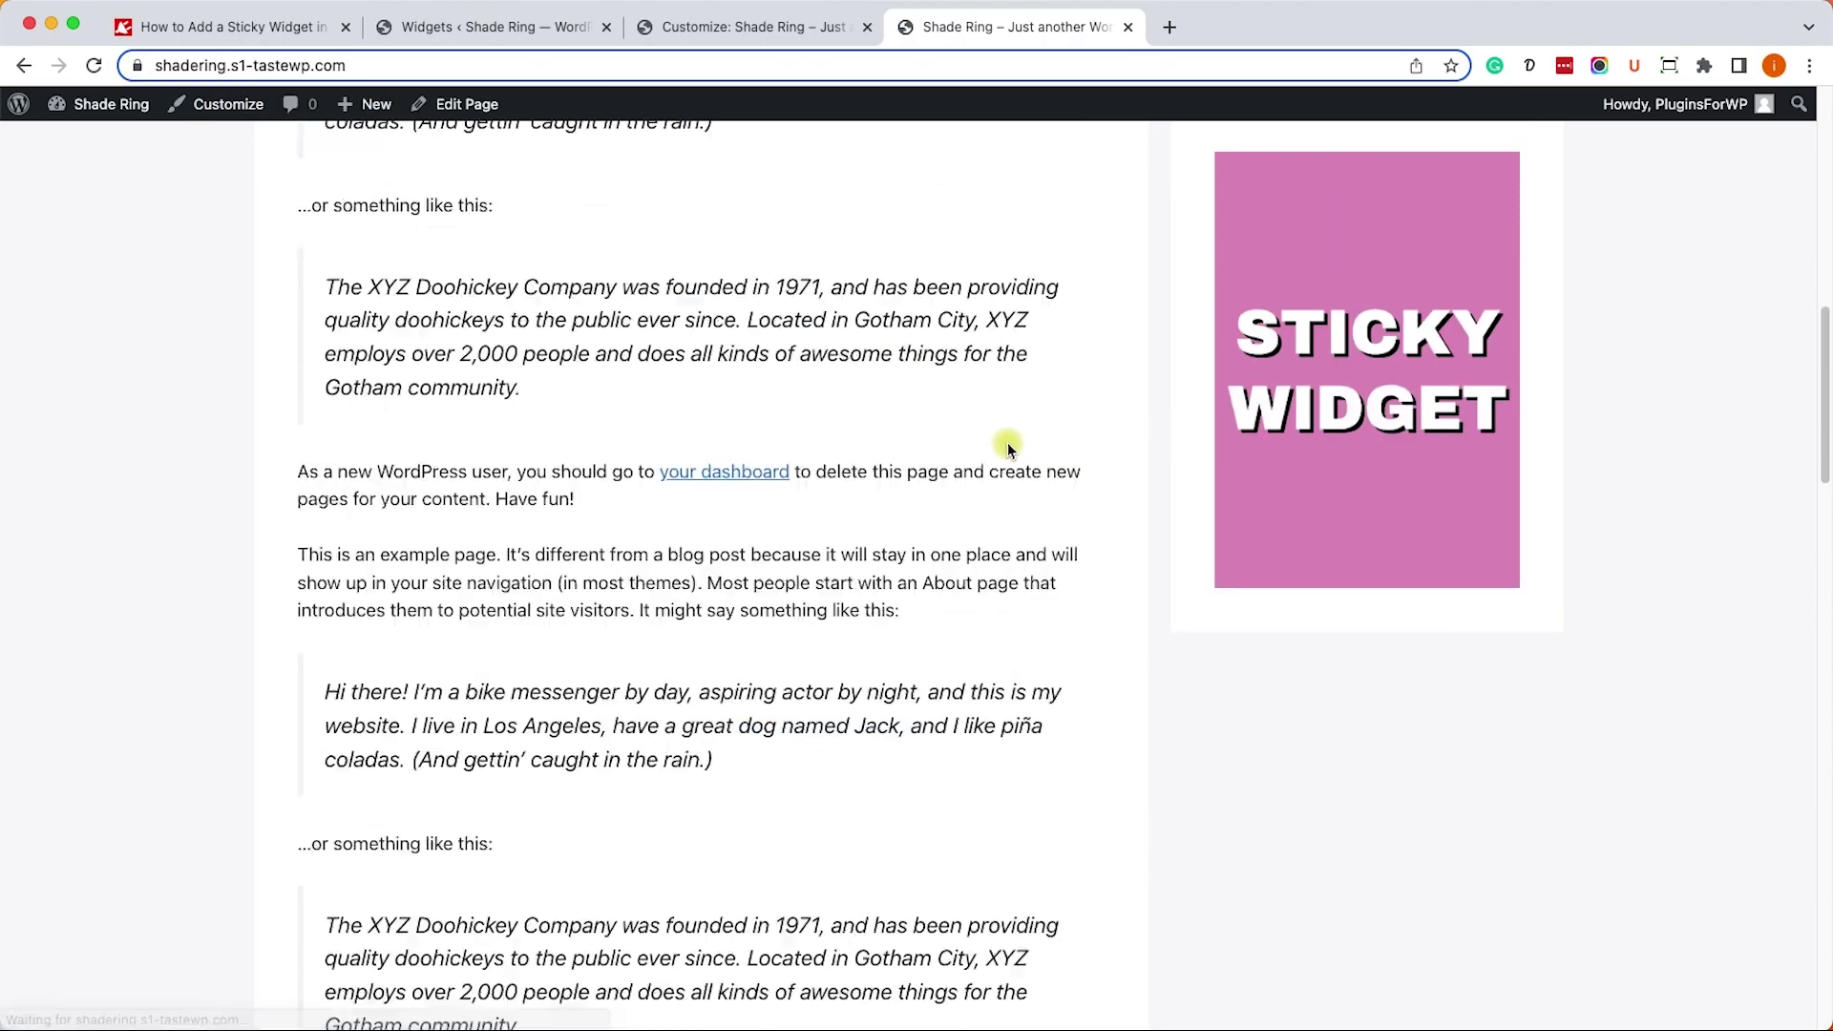
{"action": "scroll", "coordinate": [1244, 526], "scroll_direction": "up", "scroll_amount": 10}
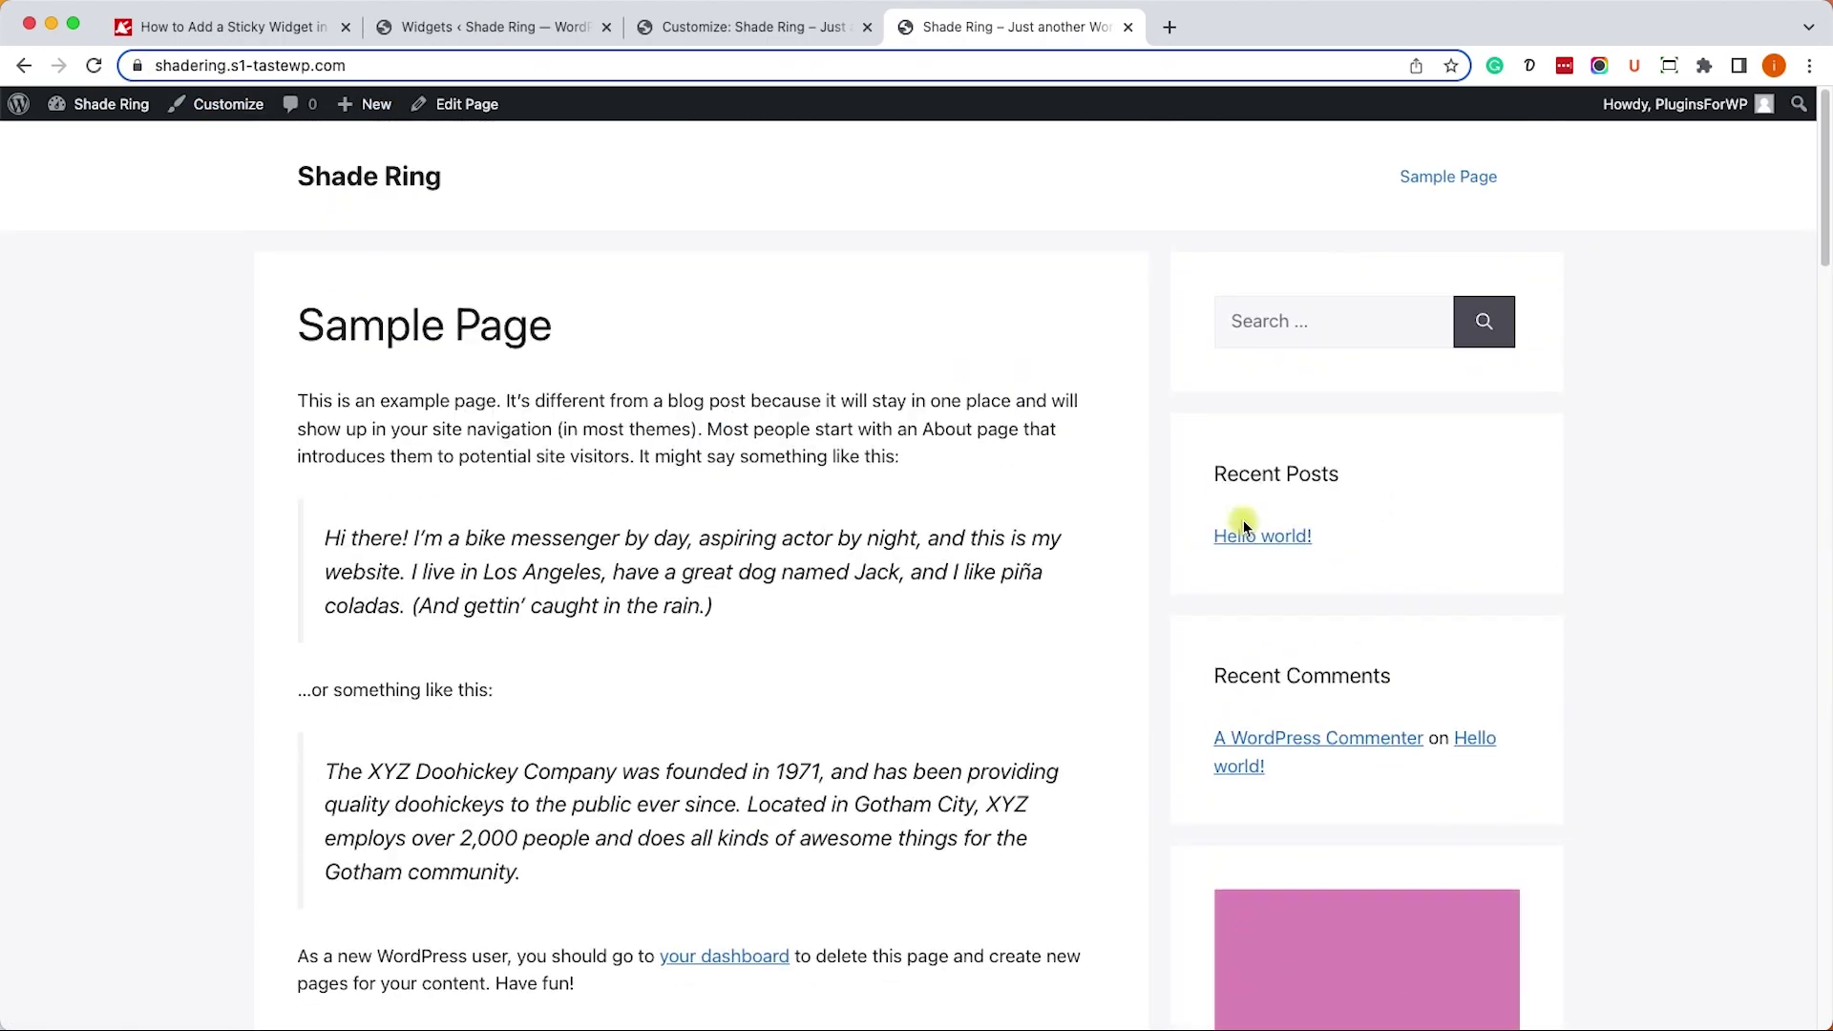
{"action": "scroll", "coordinate": [1243, 526], "scroll_direction": "down", "scroll_amount": 10}
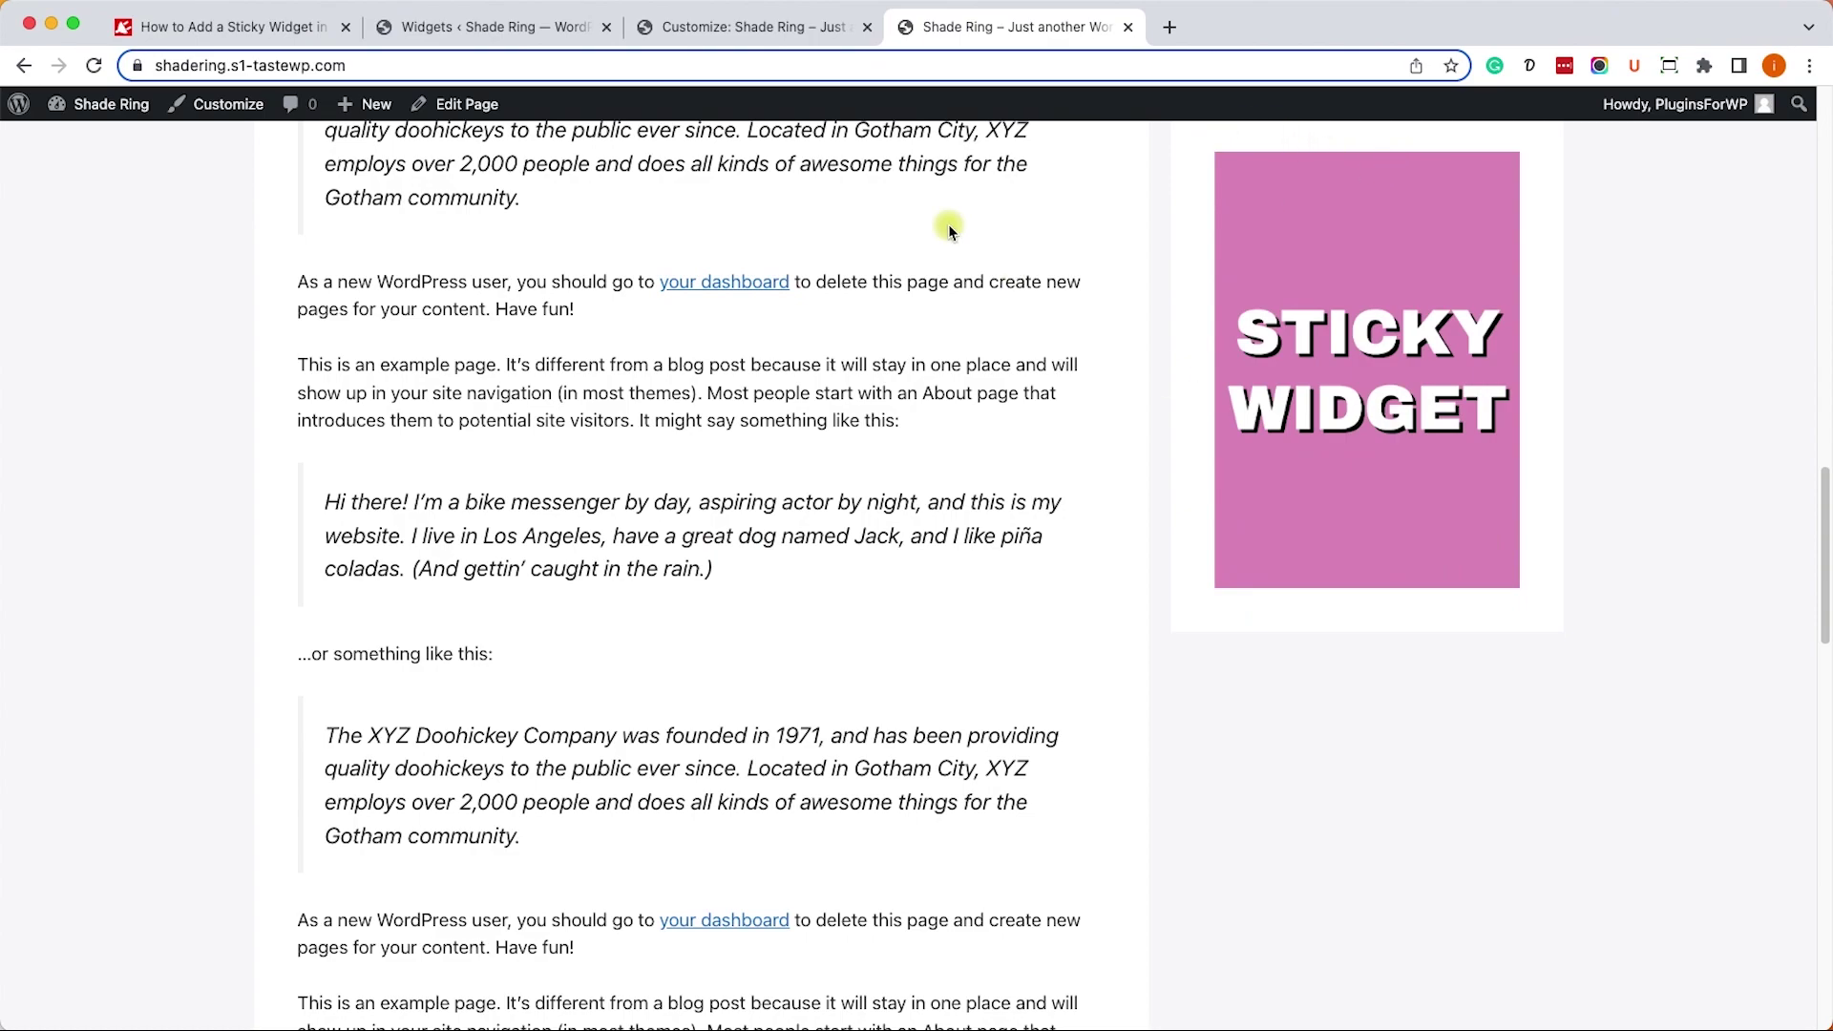
- Change the #block-3 top offset from 20 to 80px and recheck the reloaded live page
{"action": "left_click", "coordinate": [723, 29]}
{"action": "left_click", "coordinate": [79, 346]}
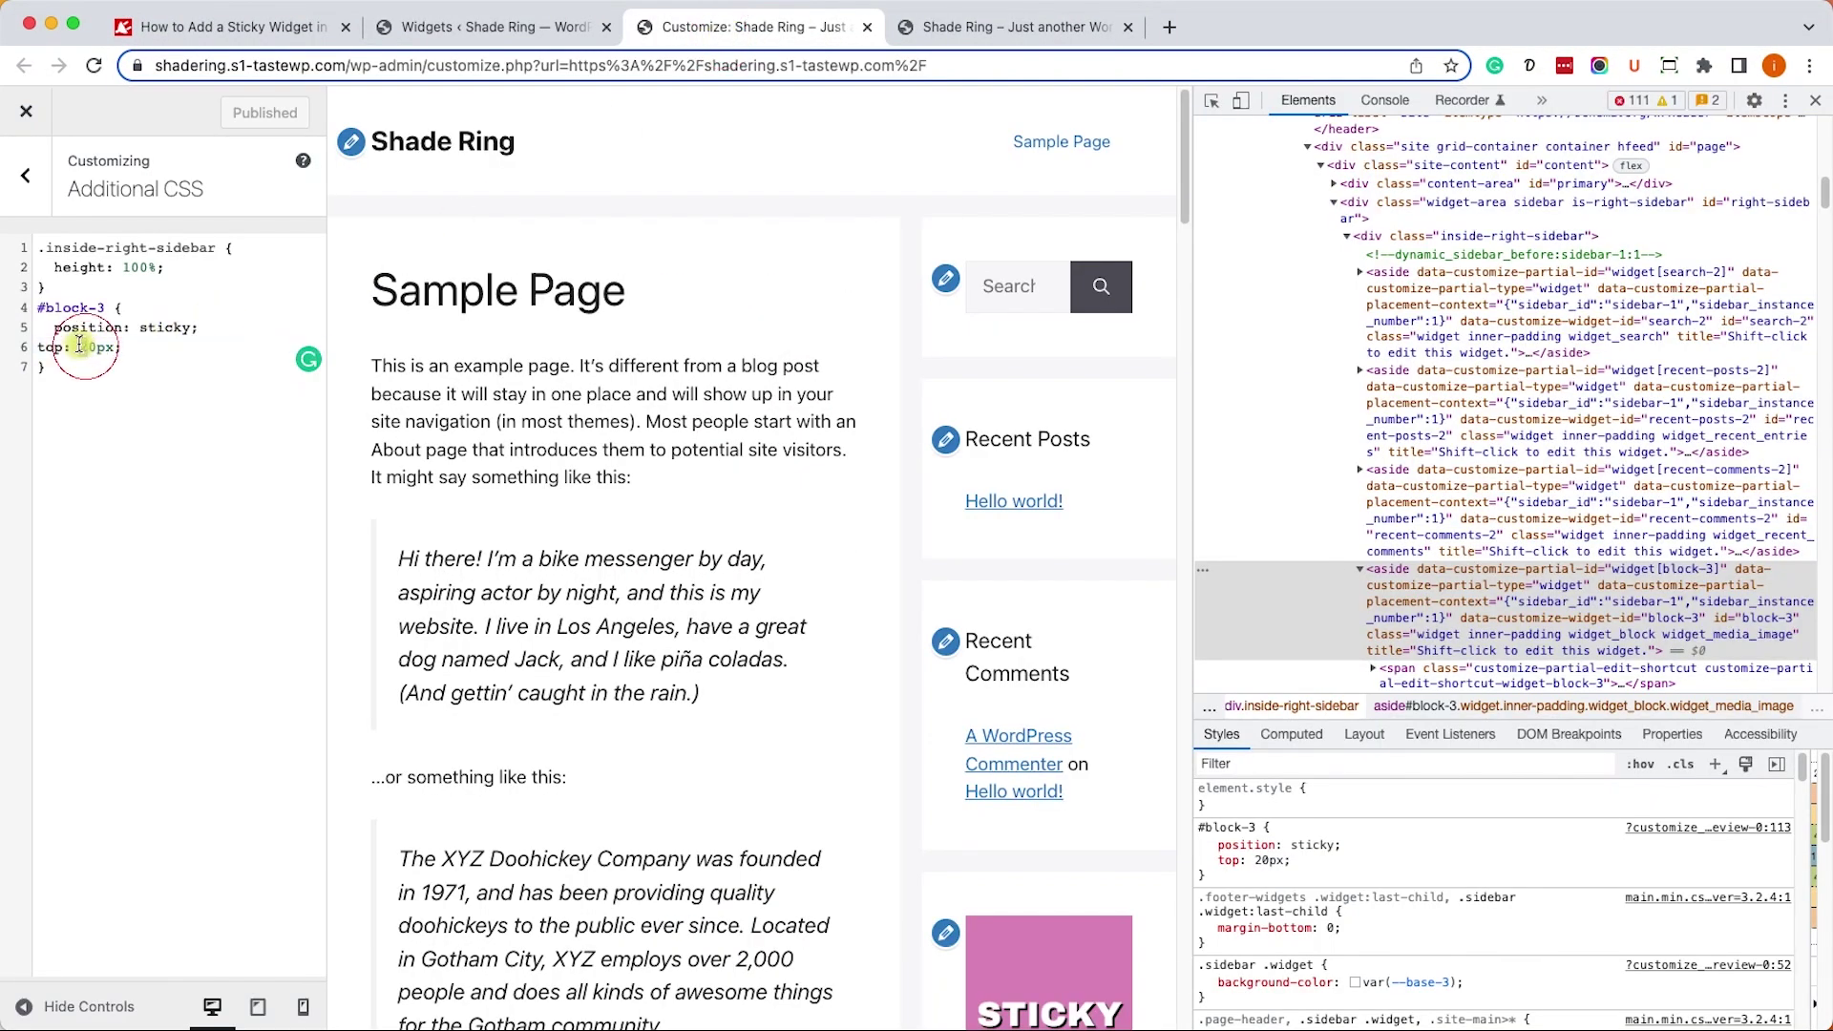
{"action": "type", "text": "80"}
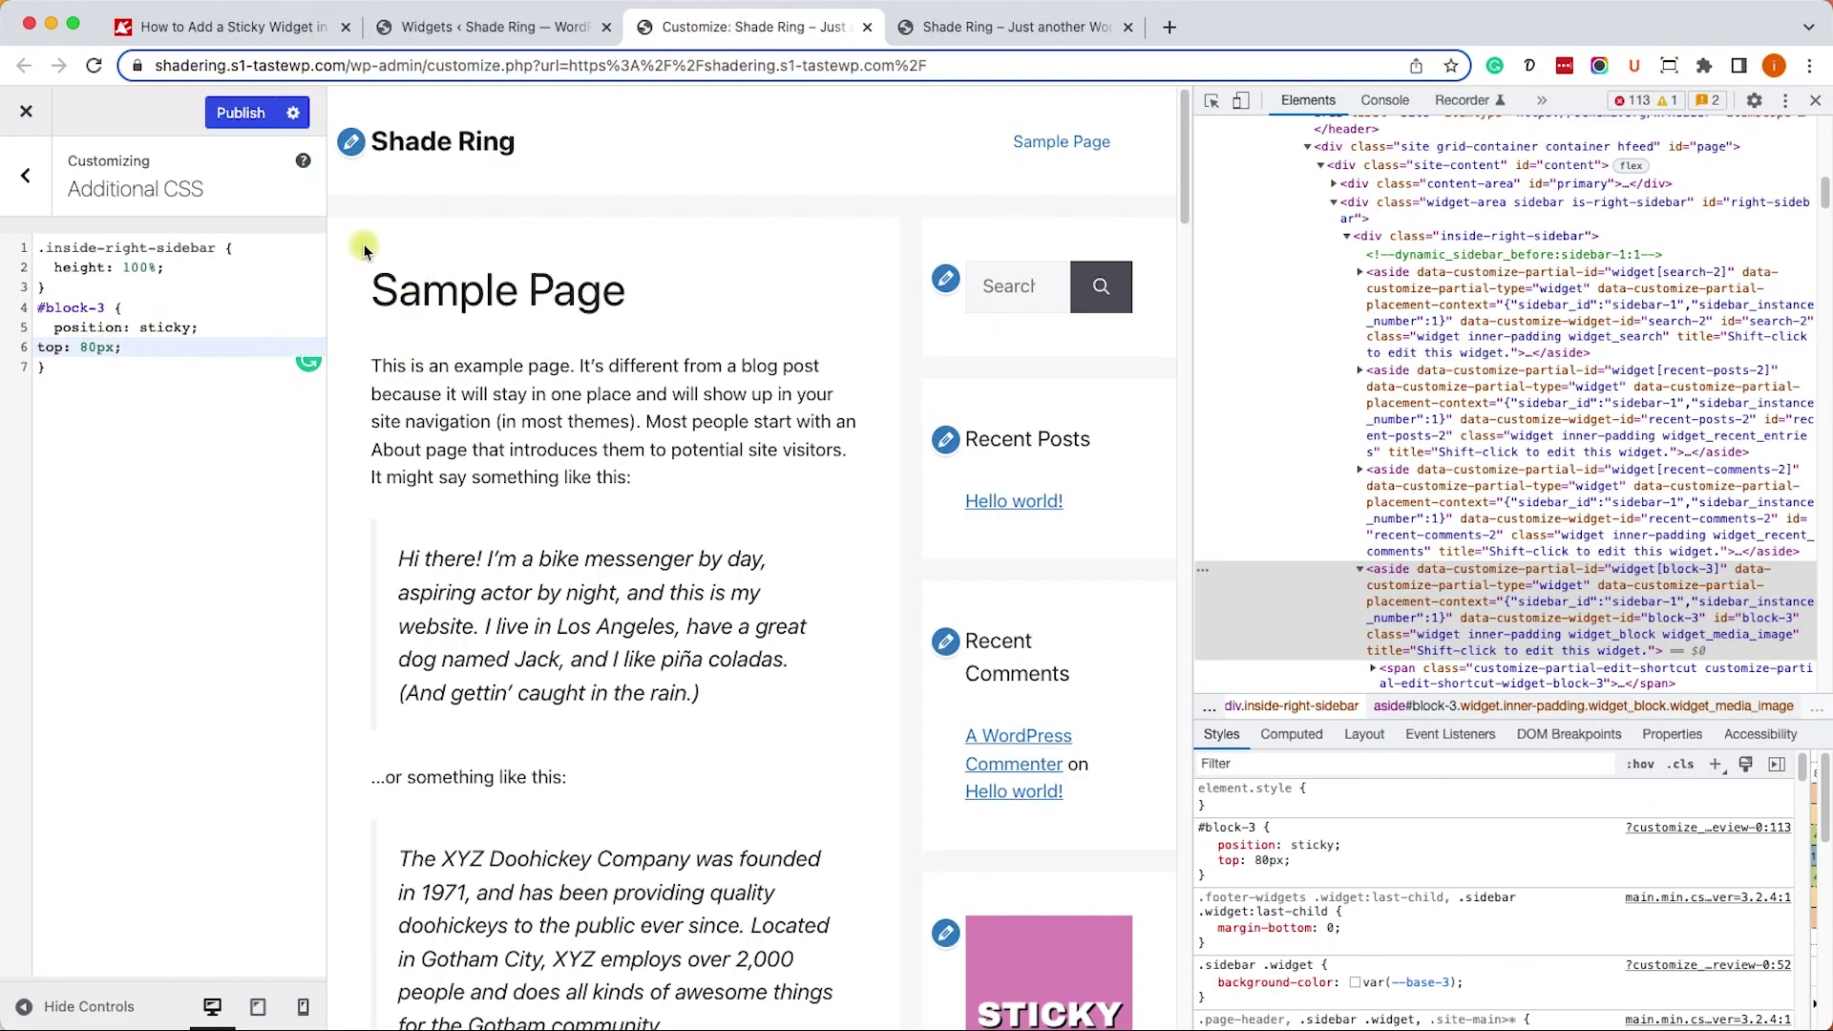
{"action": "left_click", "coordinate": [1010, 27]}
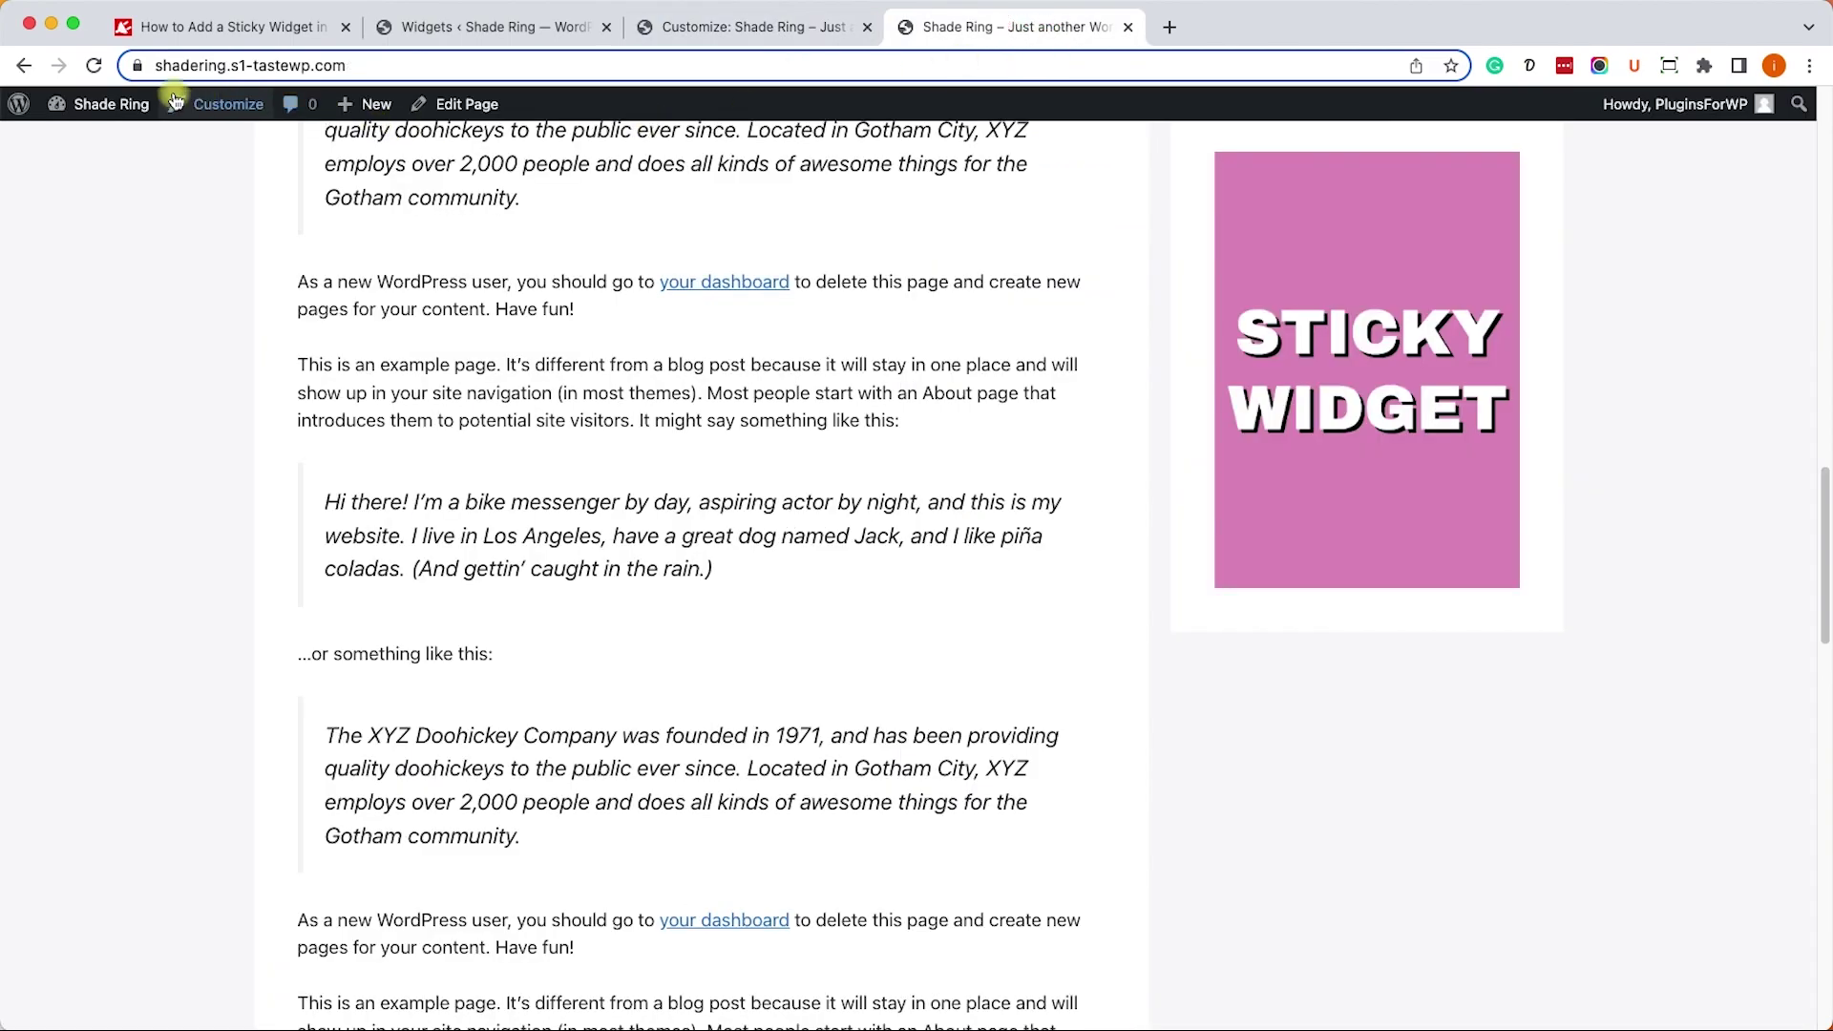
{"action": "left_click", "coordinate": [92, 65]}
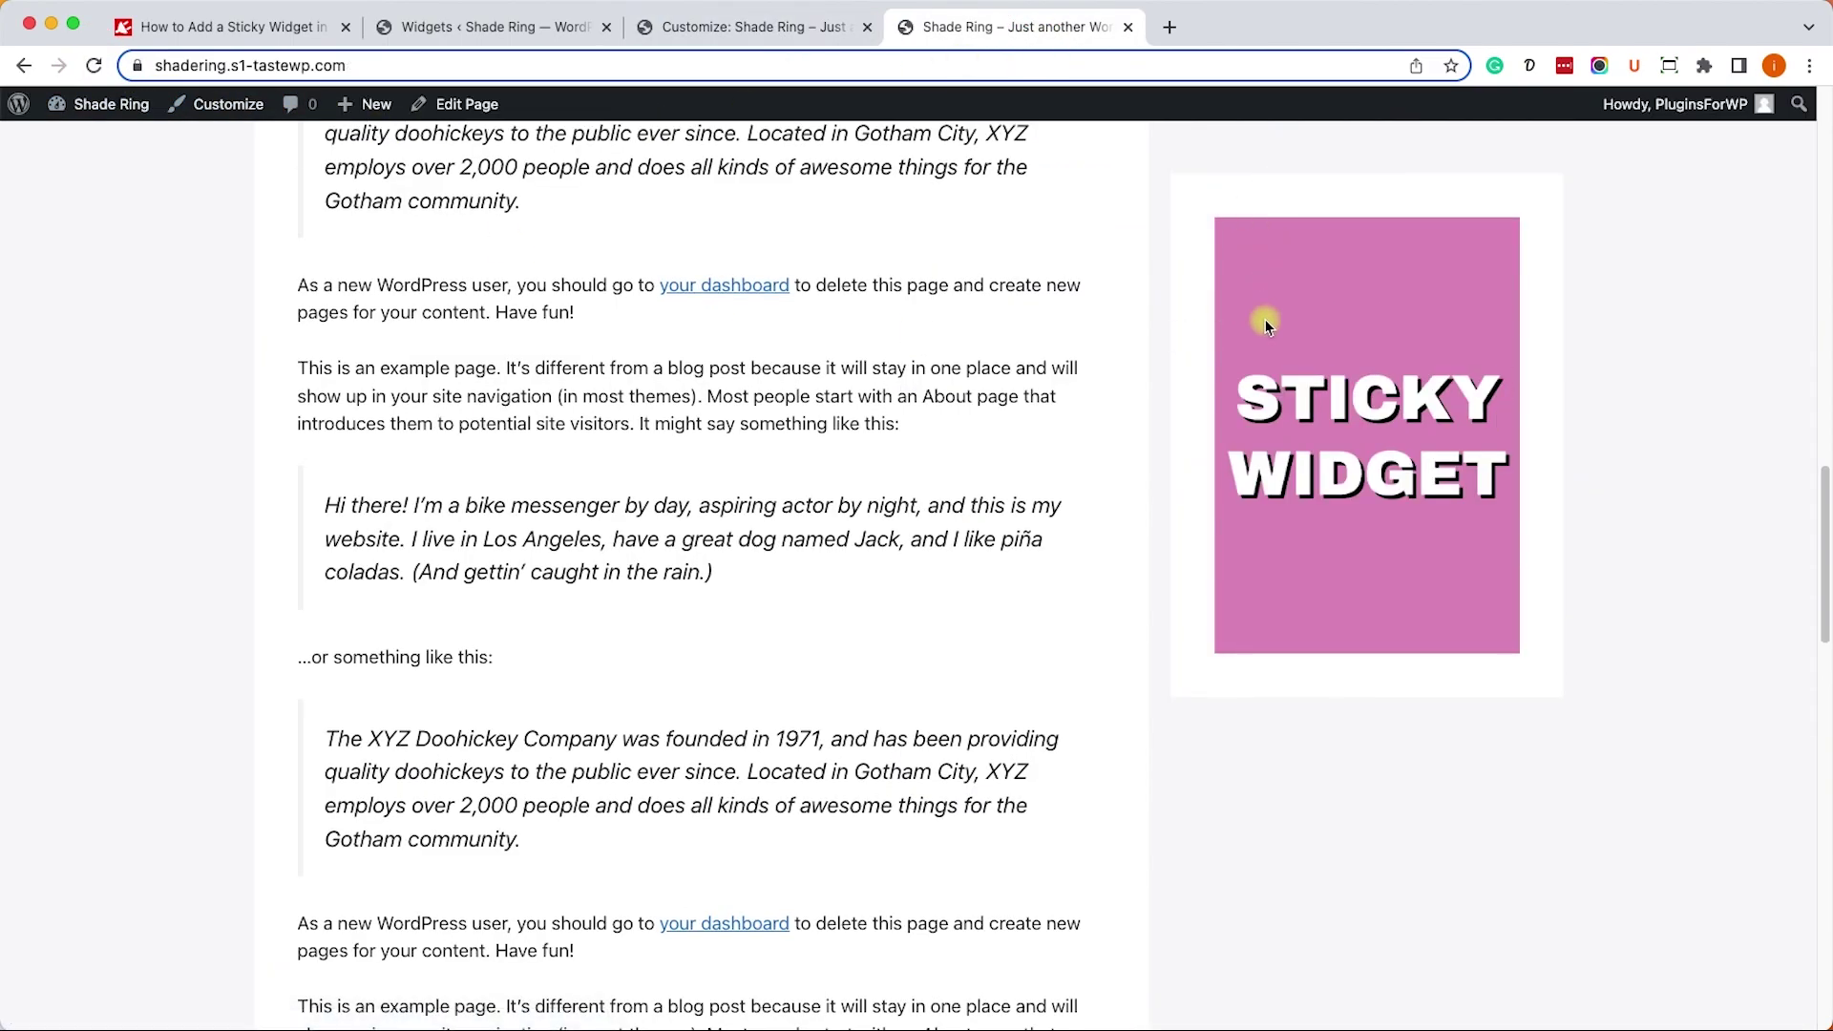
{"action": "scroll", "coordinate": [1270, 382], "scroll_direction": "down", "scroll_amount": 3}
{"action": "scroll", "coordinate": [1302, 663], "scroll_direction": "down", "scroll_amount": 4}
- Scroll up and down the live Sample Page to watch how the STICKY WIDGET sidebar image behaves
{"action": "scroll", "coordinate": [1302, 662], "scroll_direction": "up", "scroll_amount": 8}
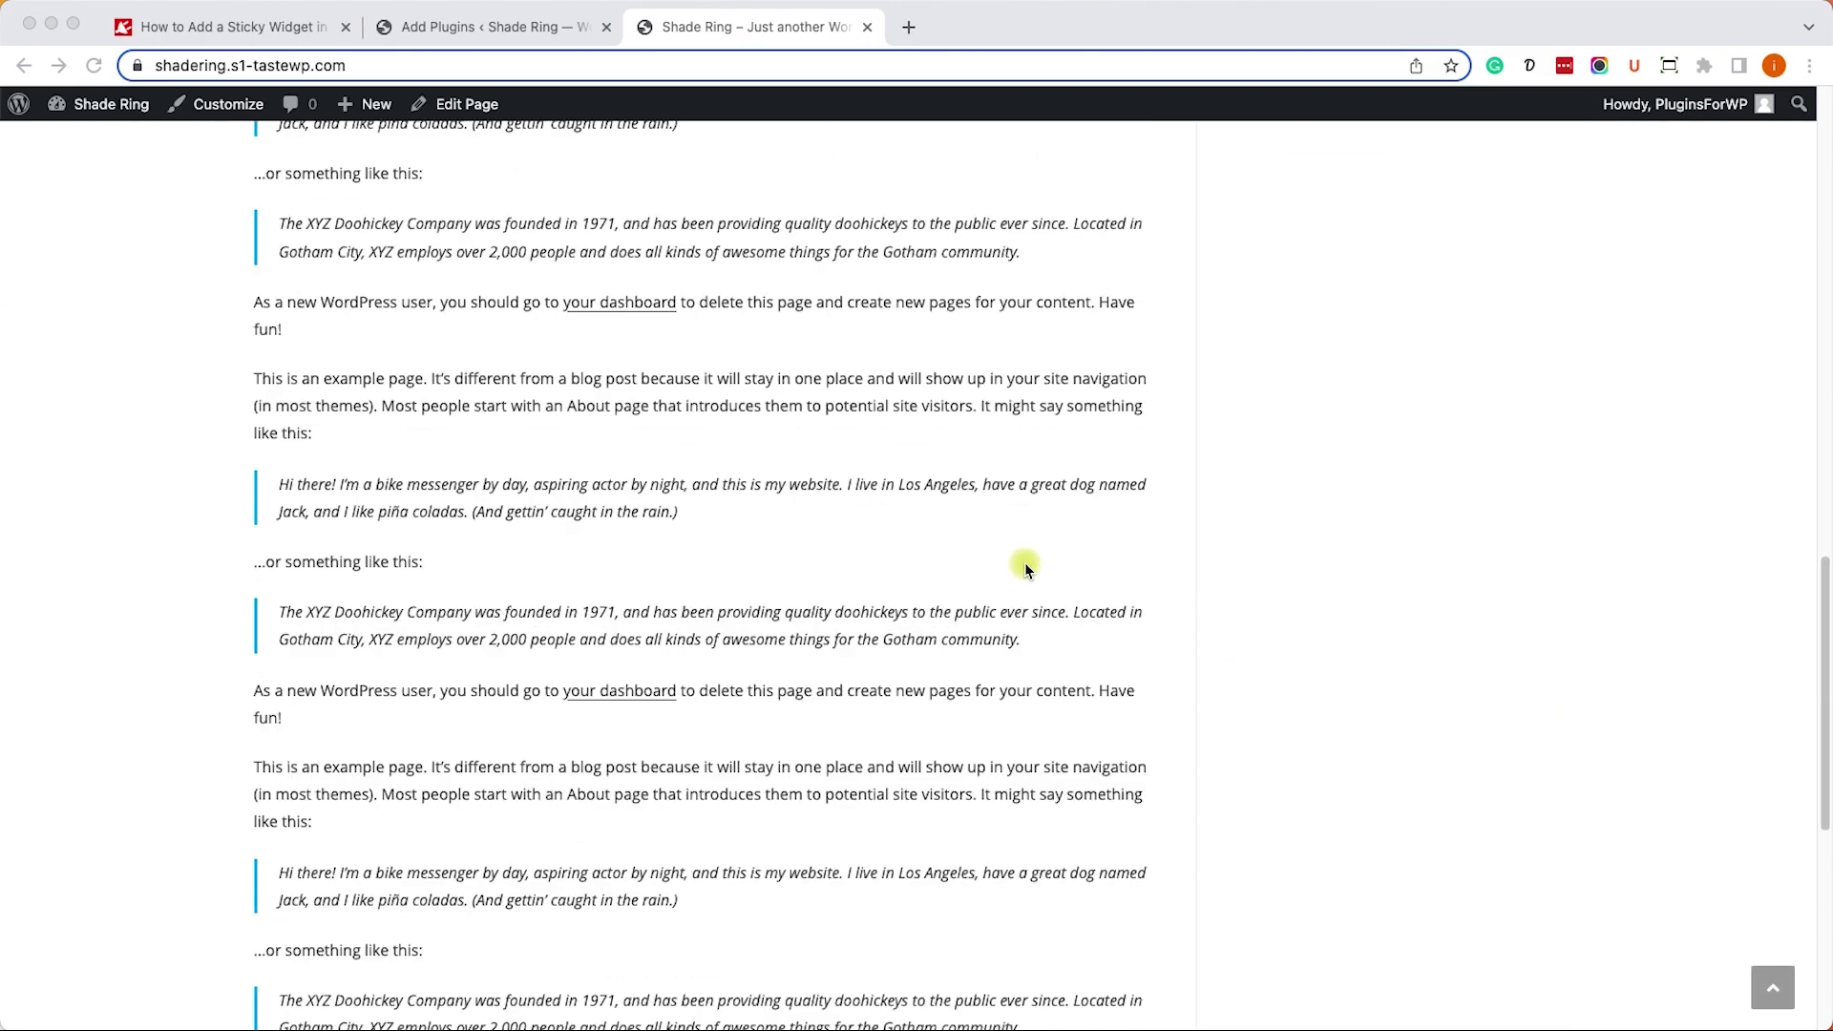
{"action": "scroll", "coordinate": [1026, 569], "scroll_direction": "up", "scroll_amount": 8}
{"action": "scroll", "coordinate": [1025, 569], "scroll_direction": "up", "scroll_amount": 6}
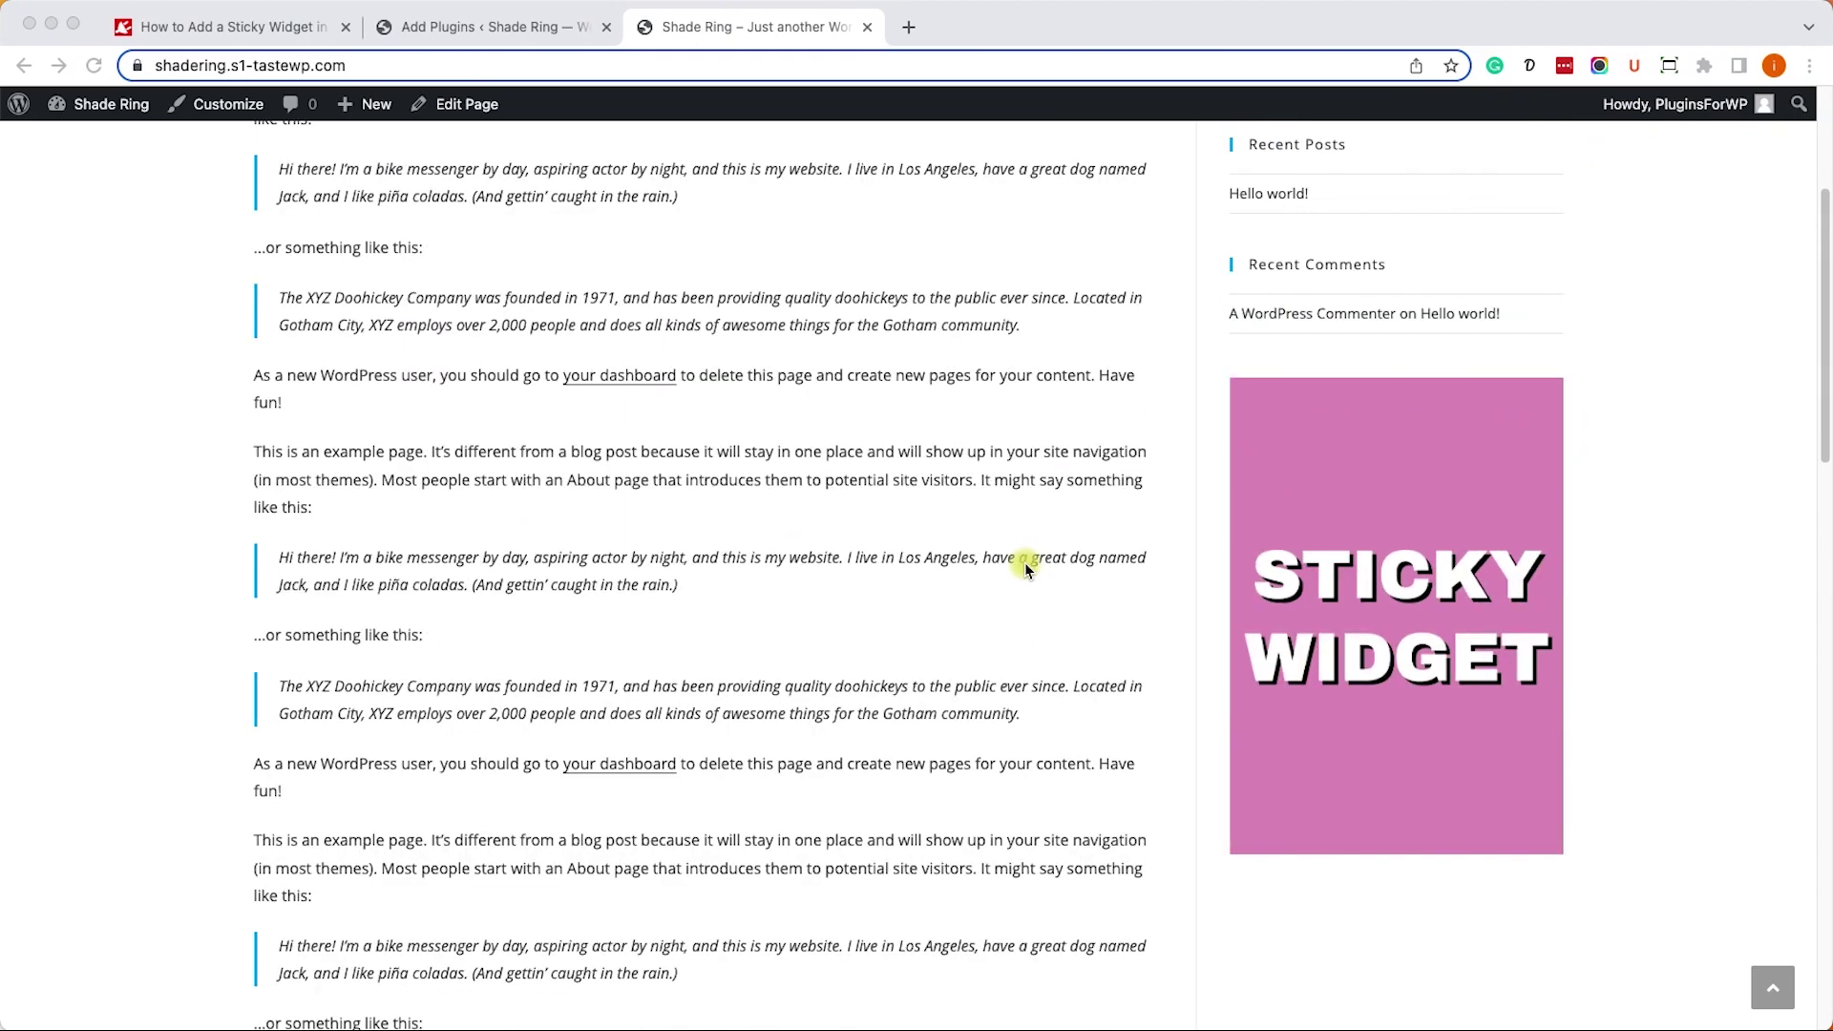
{"action": "scroll", "coordinate": [1026, 569], "scroll_direction": "down", "scroll_amount": 4}
{"action": "scroll", "coordinate": [1024, 563], "scroll_direction": "down", "scroll_amount": 1}
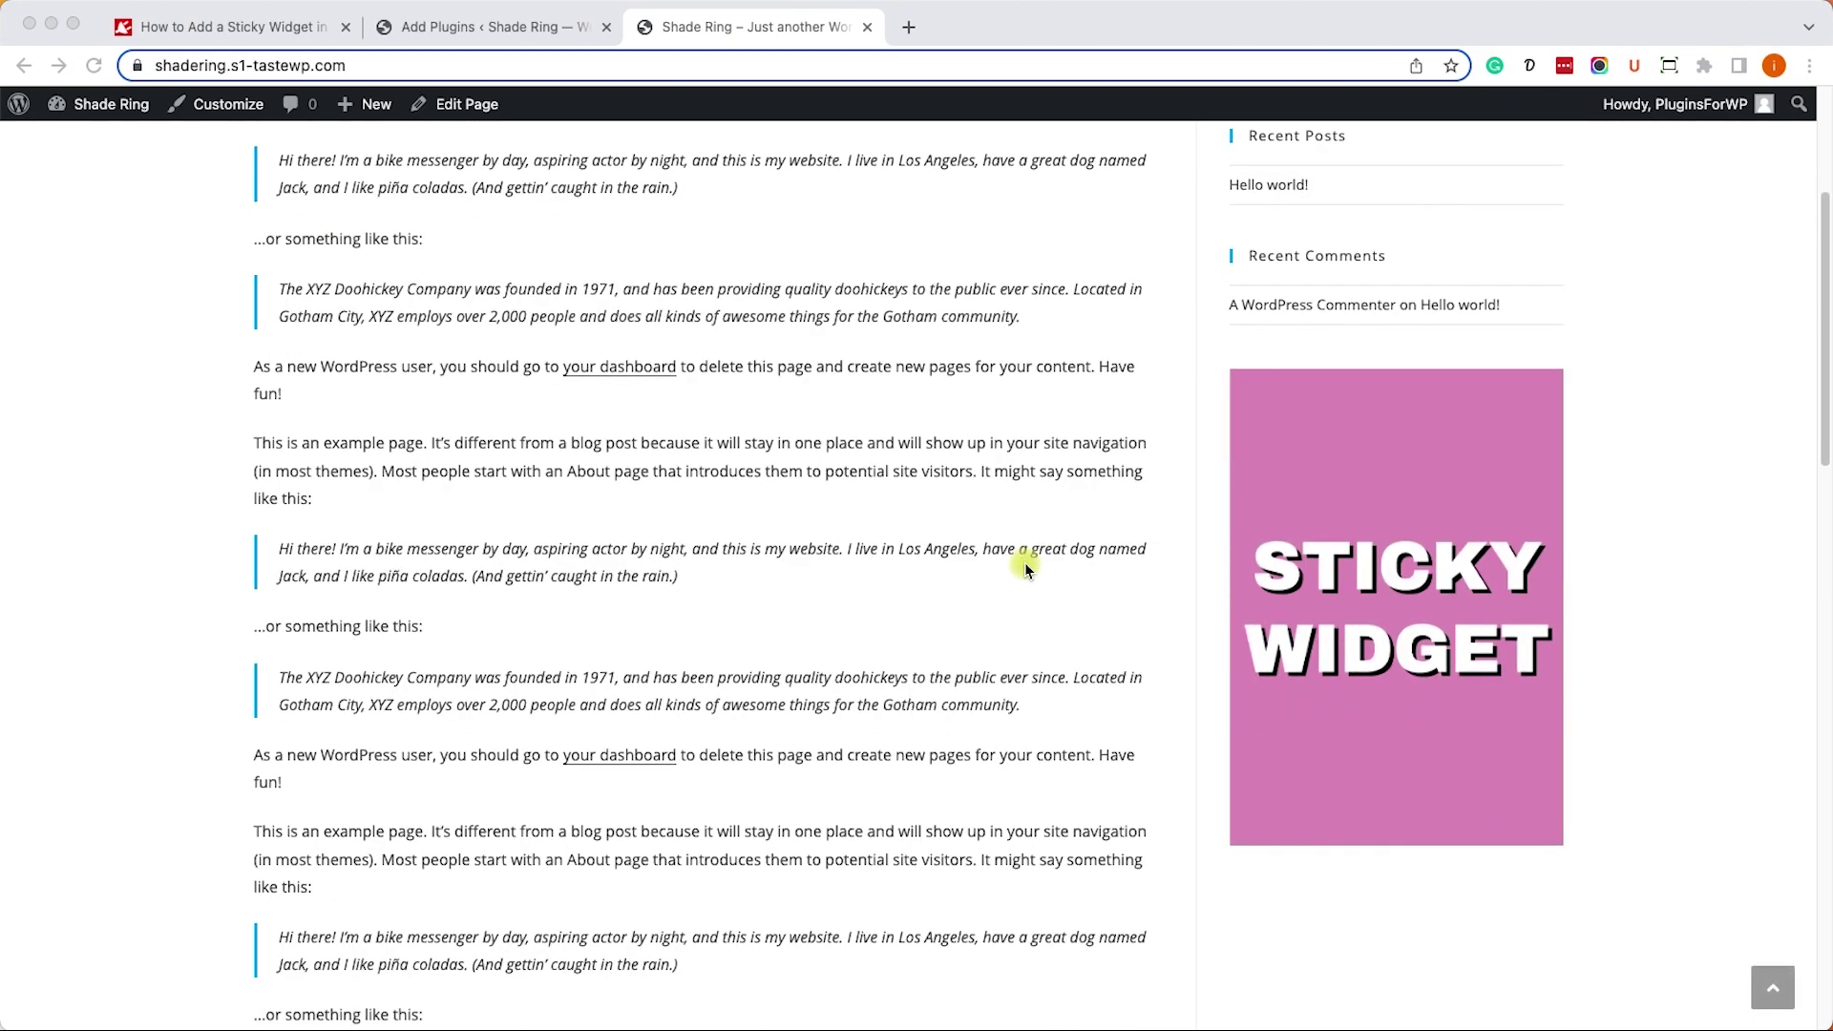
{"action": "scroll", "coordinate": [1017, 544], "scroll_direction": "down", "scroll_amount": 1}
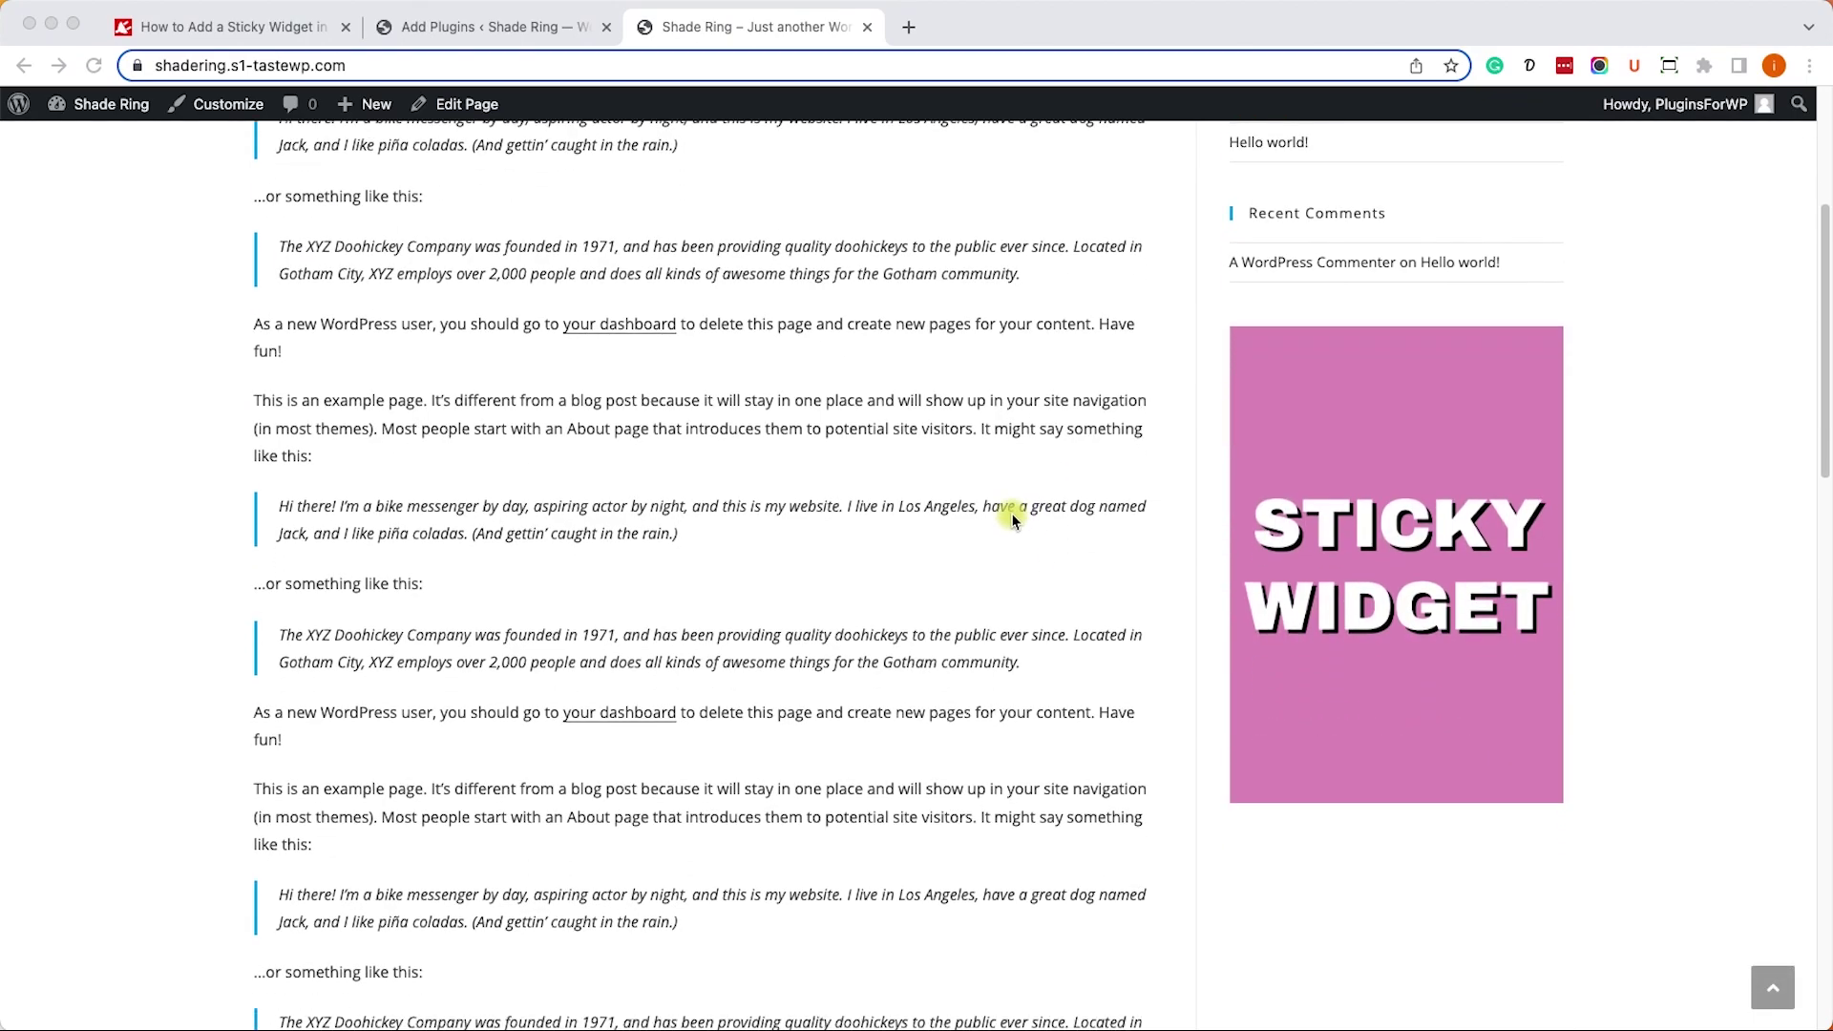
{"action": "scroll", "coordinate": [1014, 518], "scroll_direction": "down", "scroll_amount": 1}
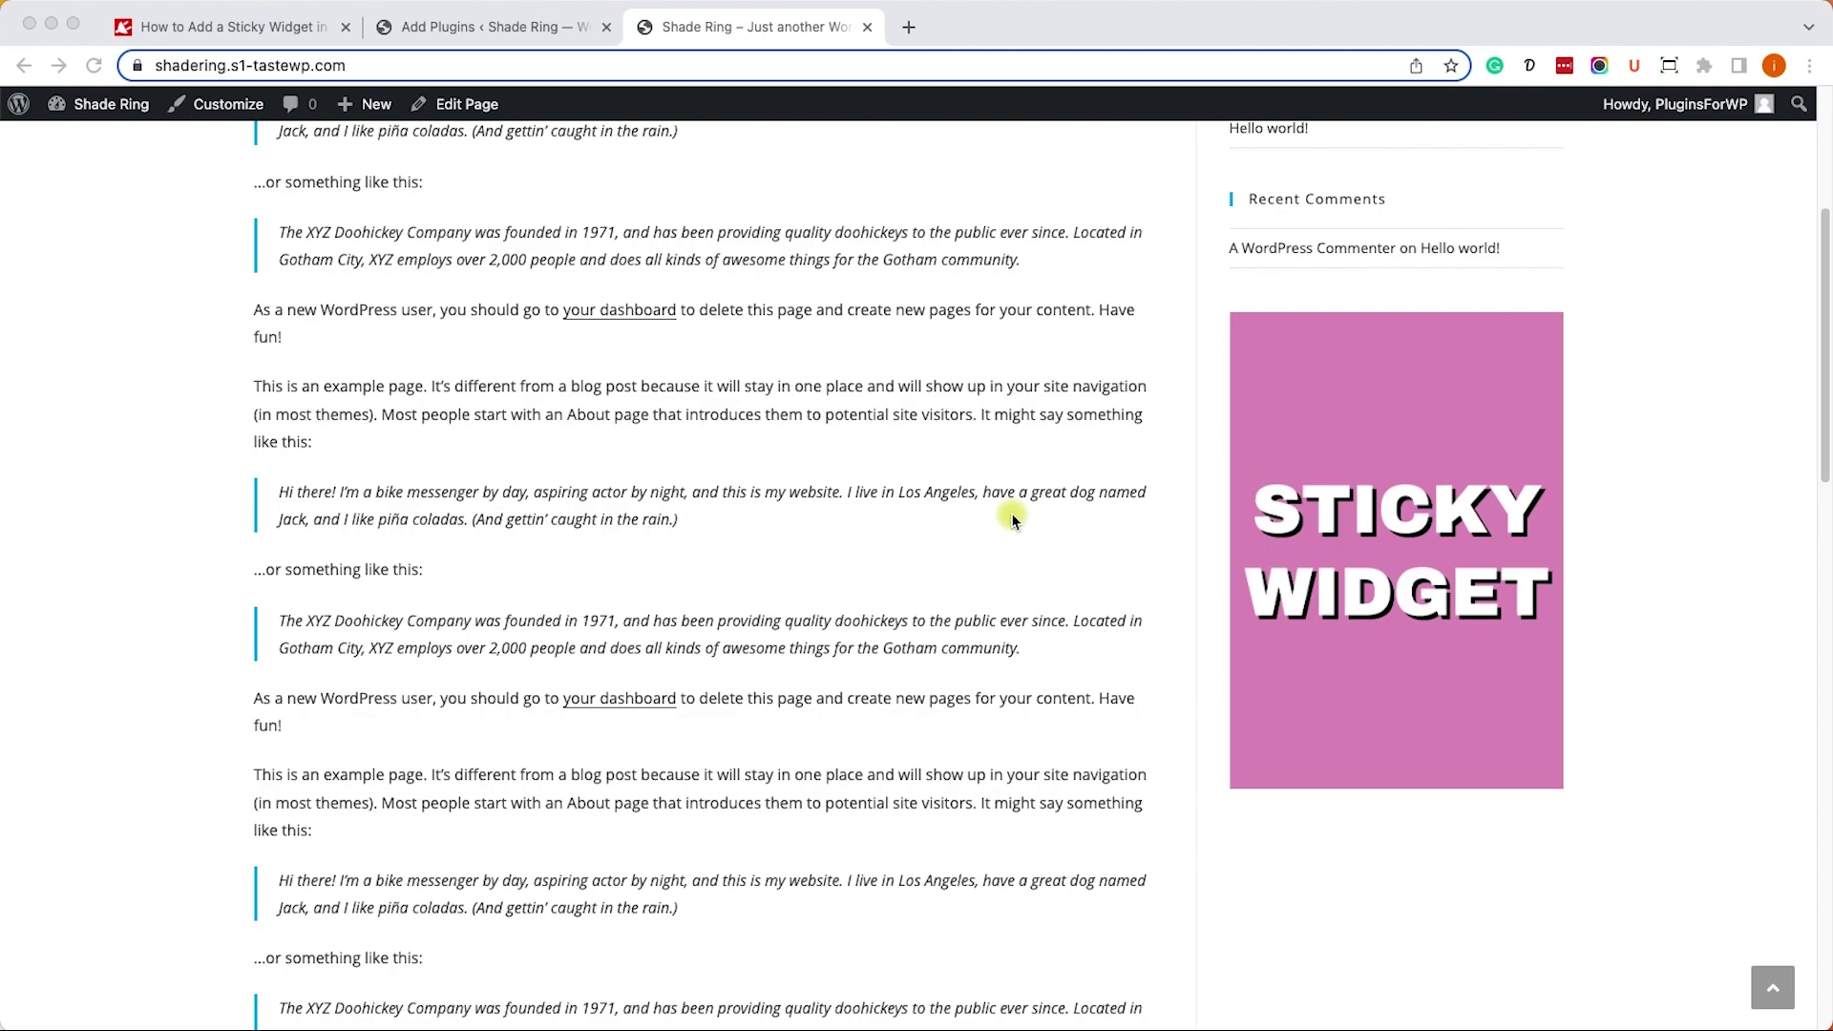
{"action": "scroll", "coordinate": [1014, 518], "scroll_direction": "down", "scroll_amount": 5}
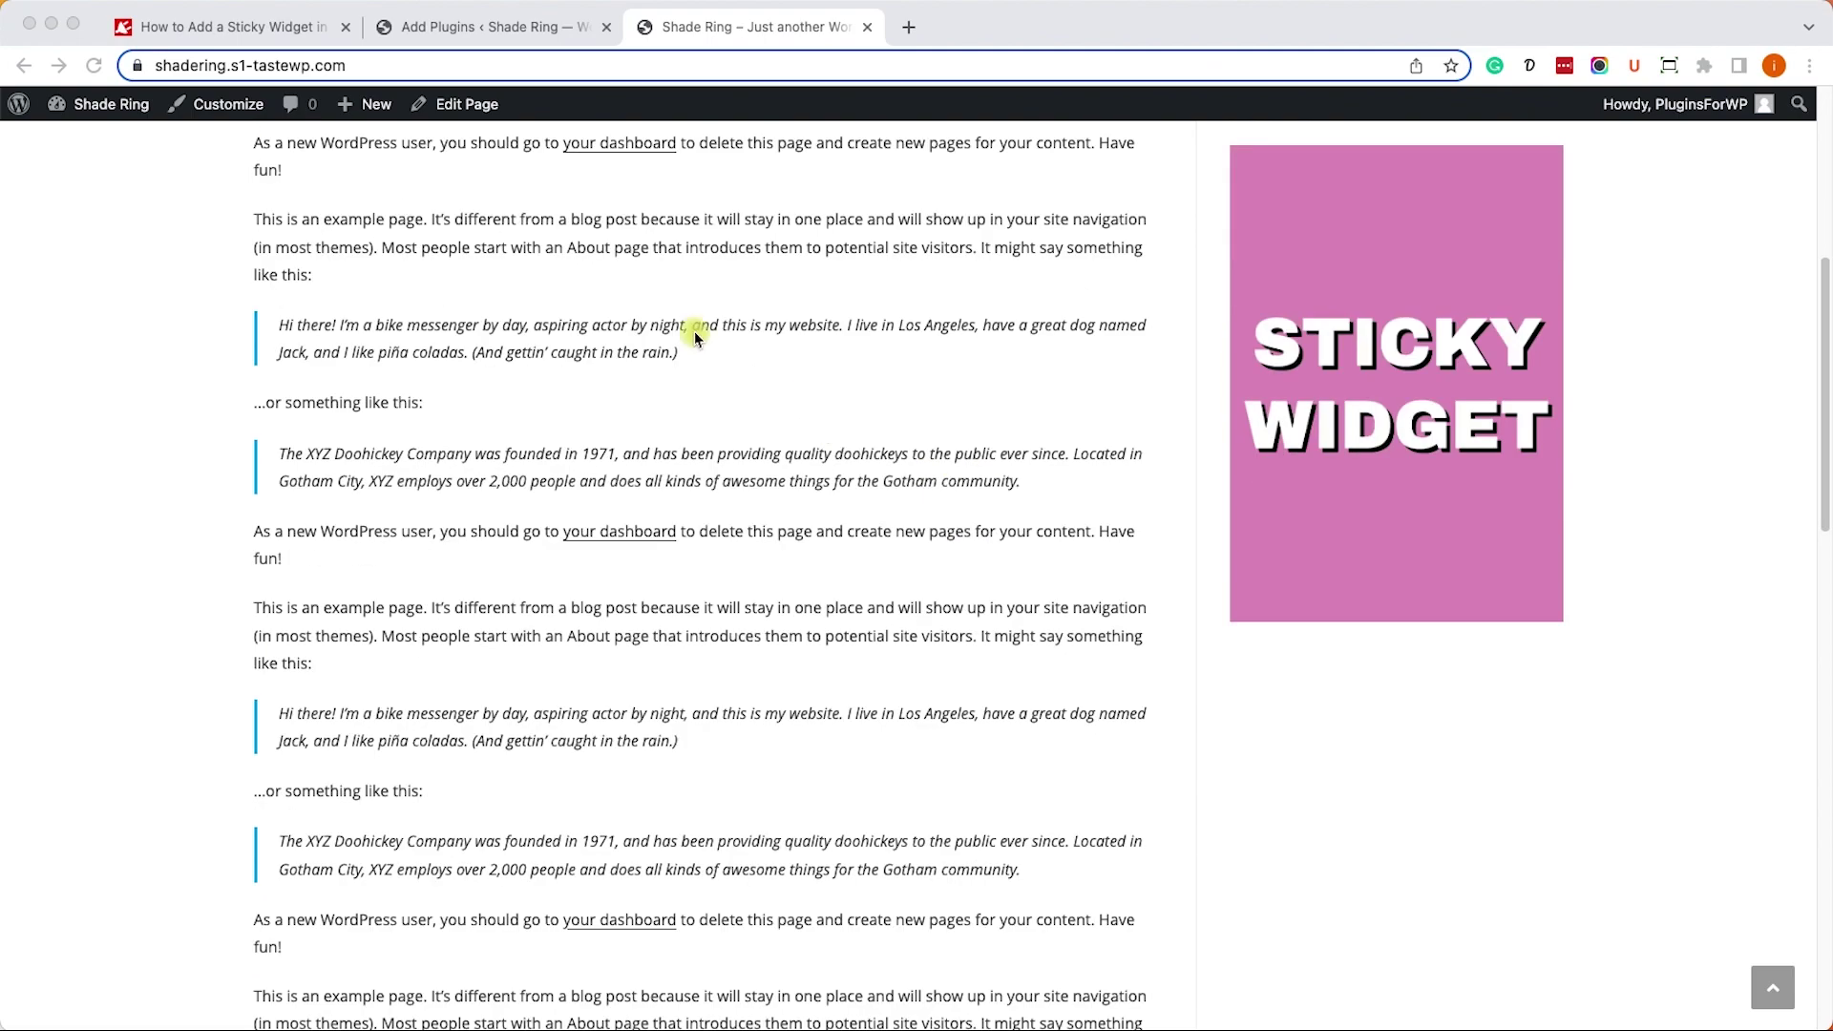
- Install and activate the WP Sticky Sidebar plugin from the 'wp sticky sidebar' search results
{"action": "left_click", "coordinate": [448, 30]}
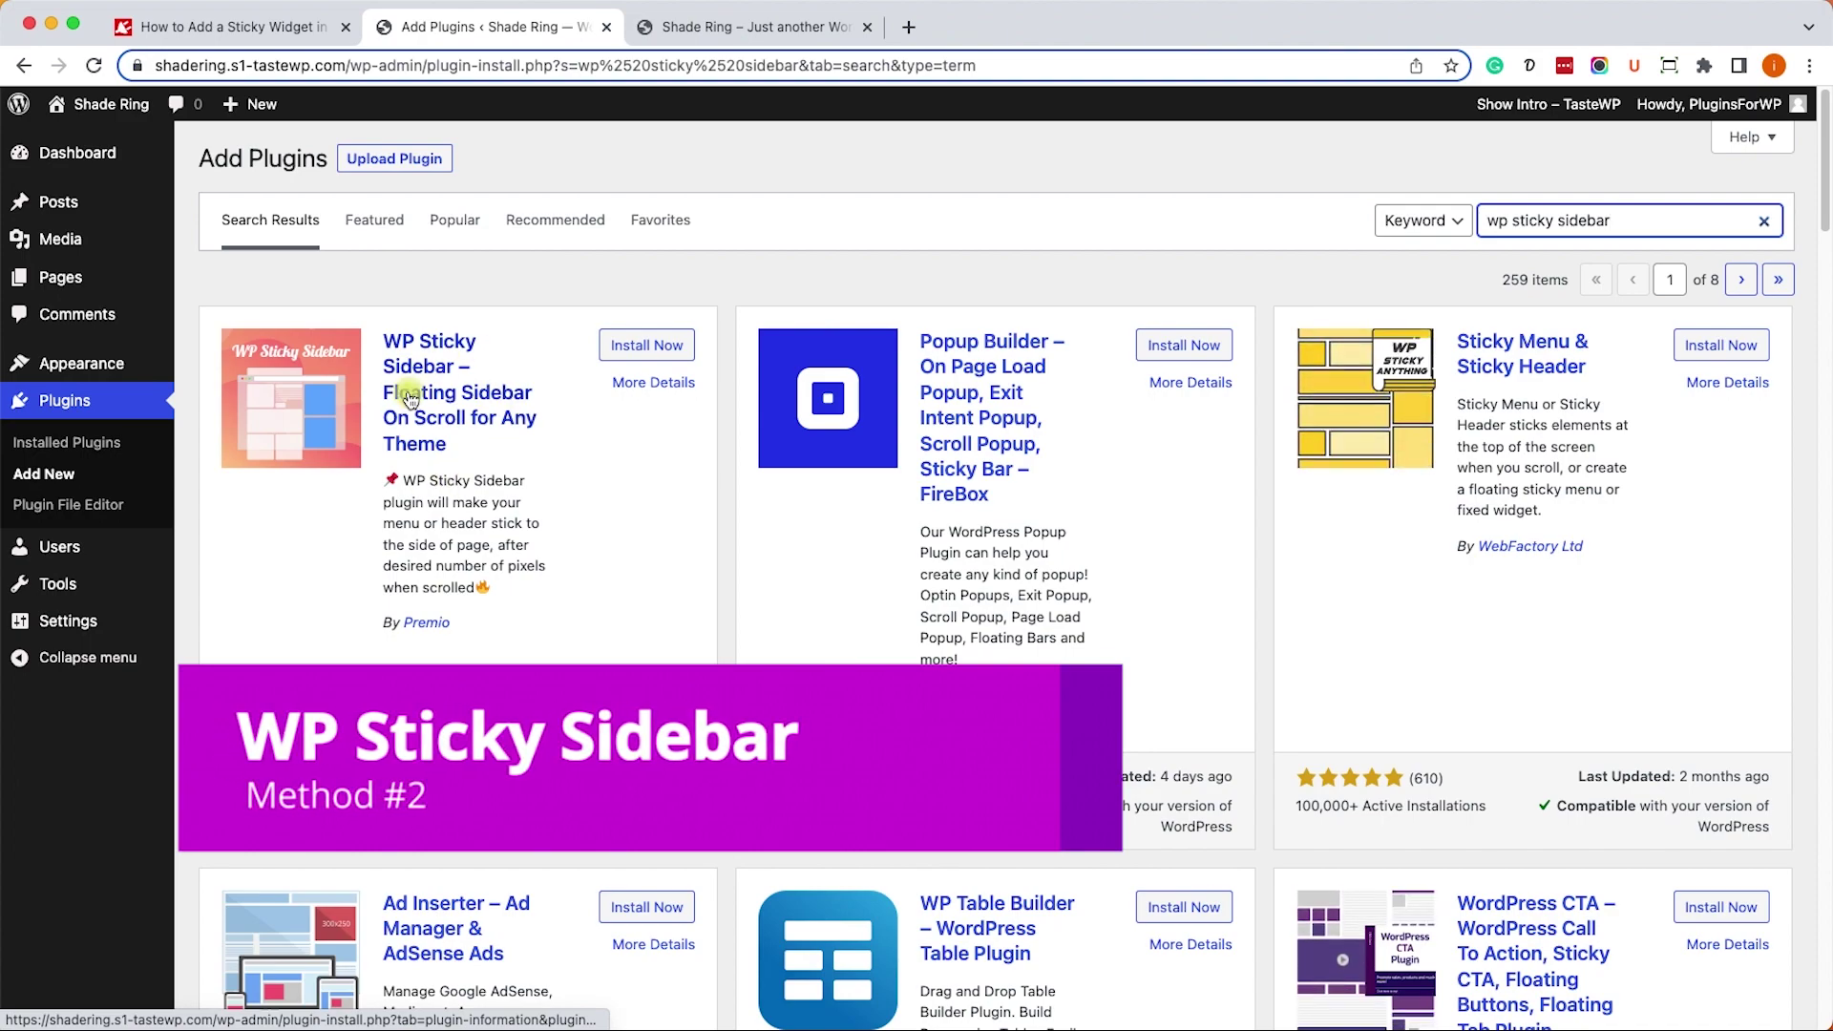
{"action": "left_click", "coordinate": [643, 347]}
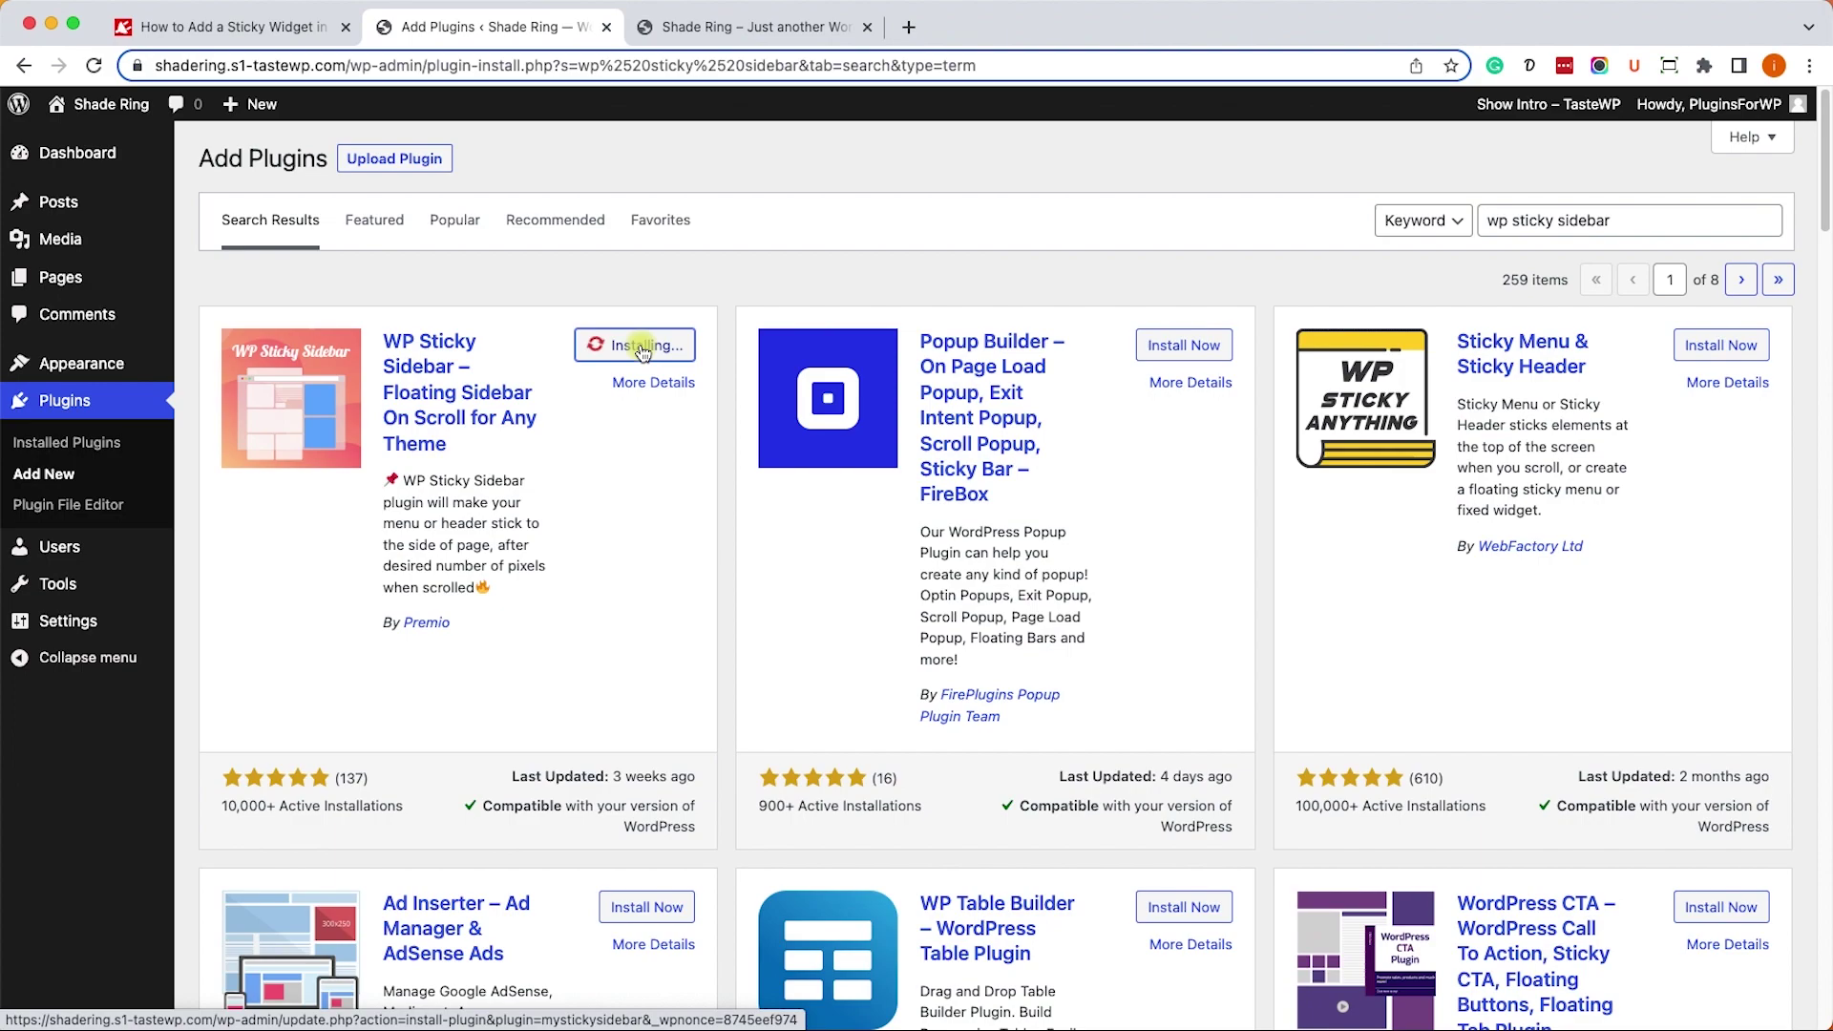
{"action": "left_click", "coordinate": [643, 351]}
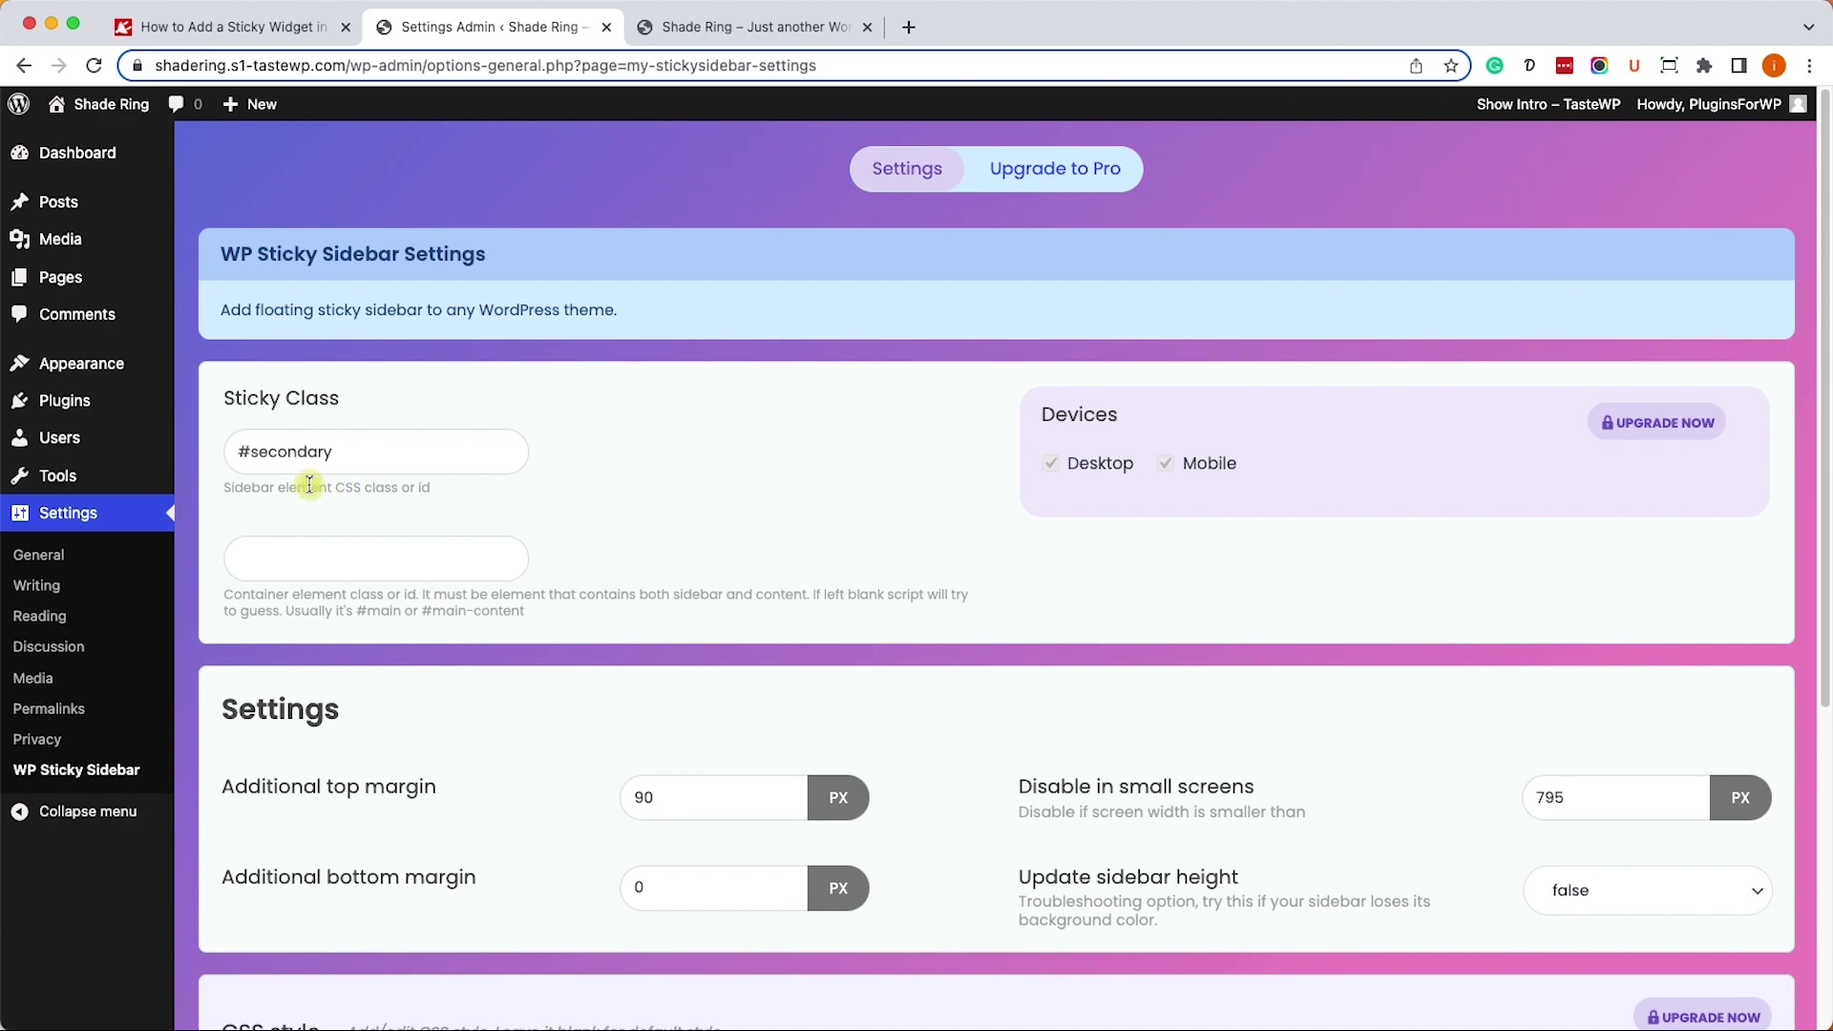
- Inspect the sidebar widget image on the live page and copy its block-3 id
{"action": "left_click", "coordinate": [702, 38]}
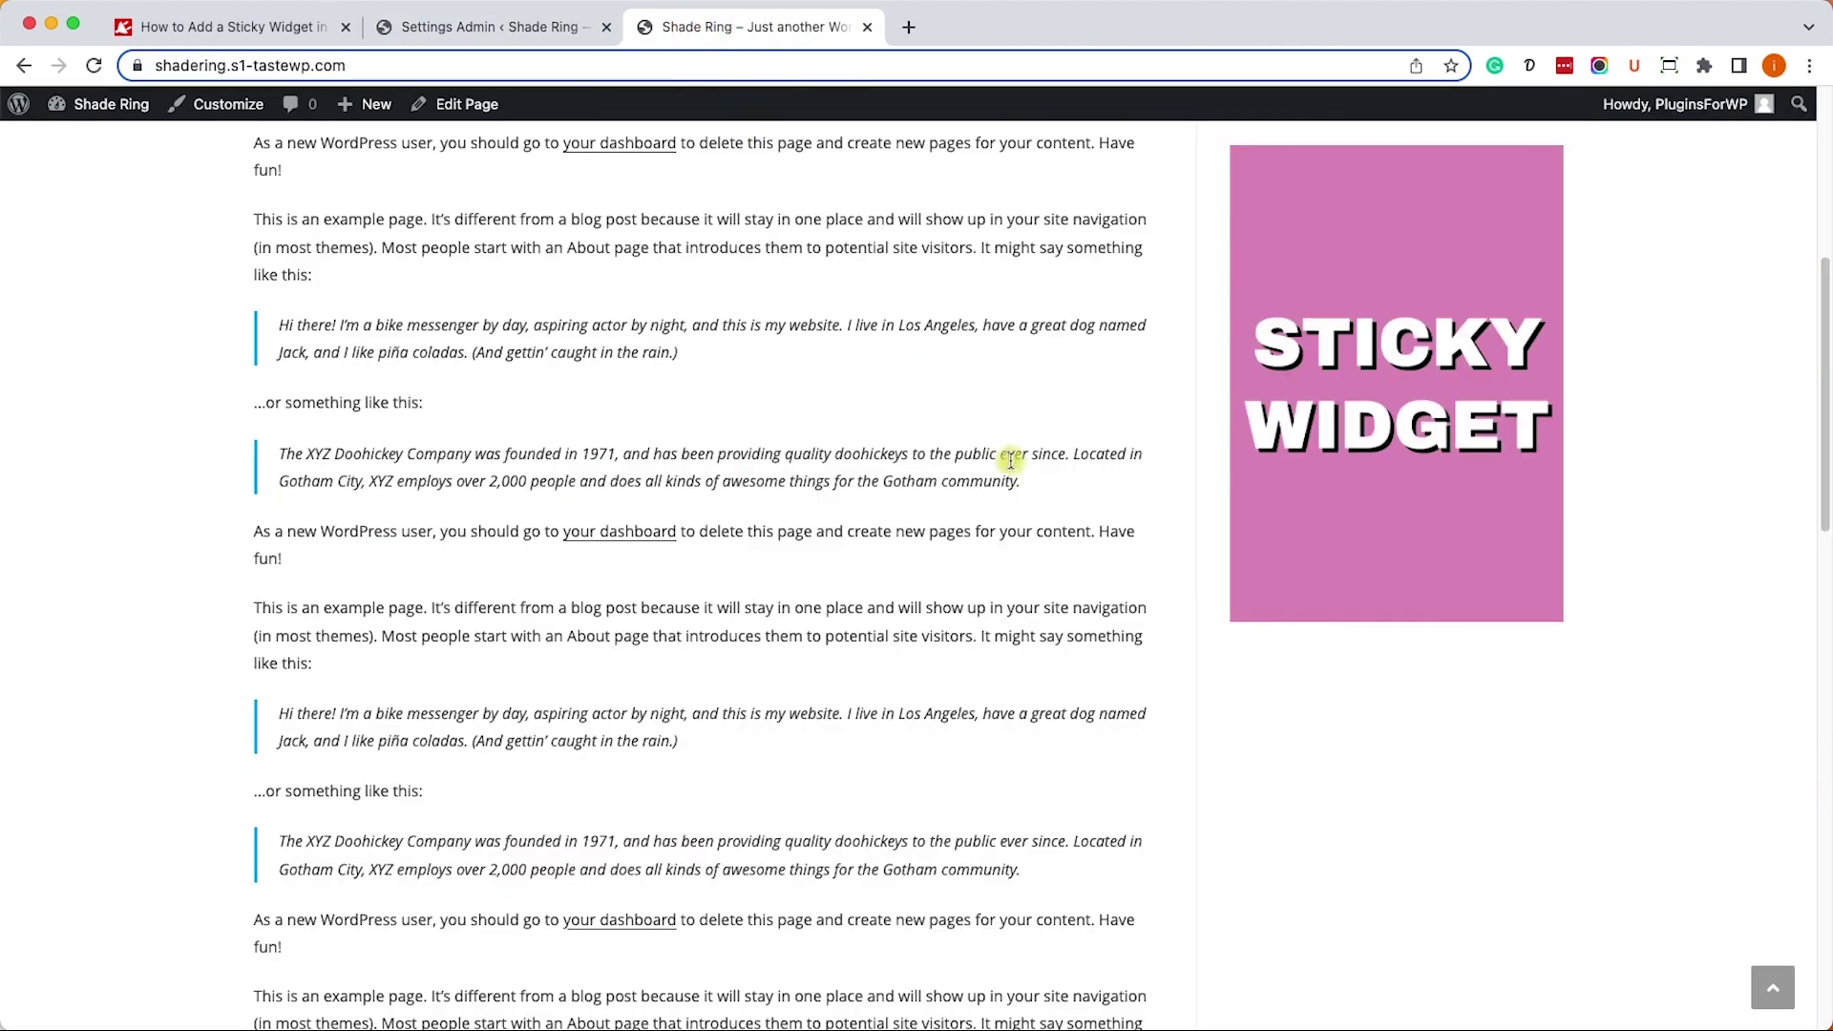
{"action": "scroll", "coordinate": [1239, 319], "scroll_direction": "up", "scroll_amount": 1}
{"action": "right_click", "coordinate": [1241, 321]}
{"action": "left_click", "coordinate": [1279, 482]}
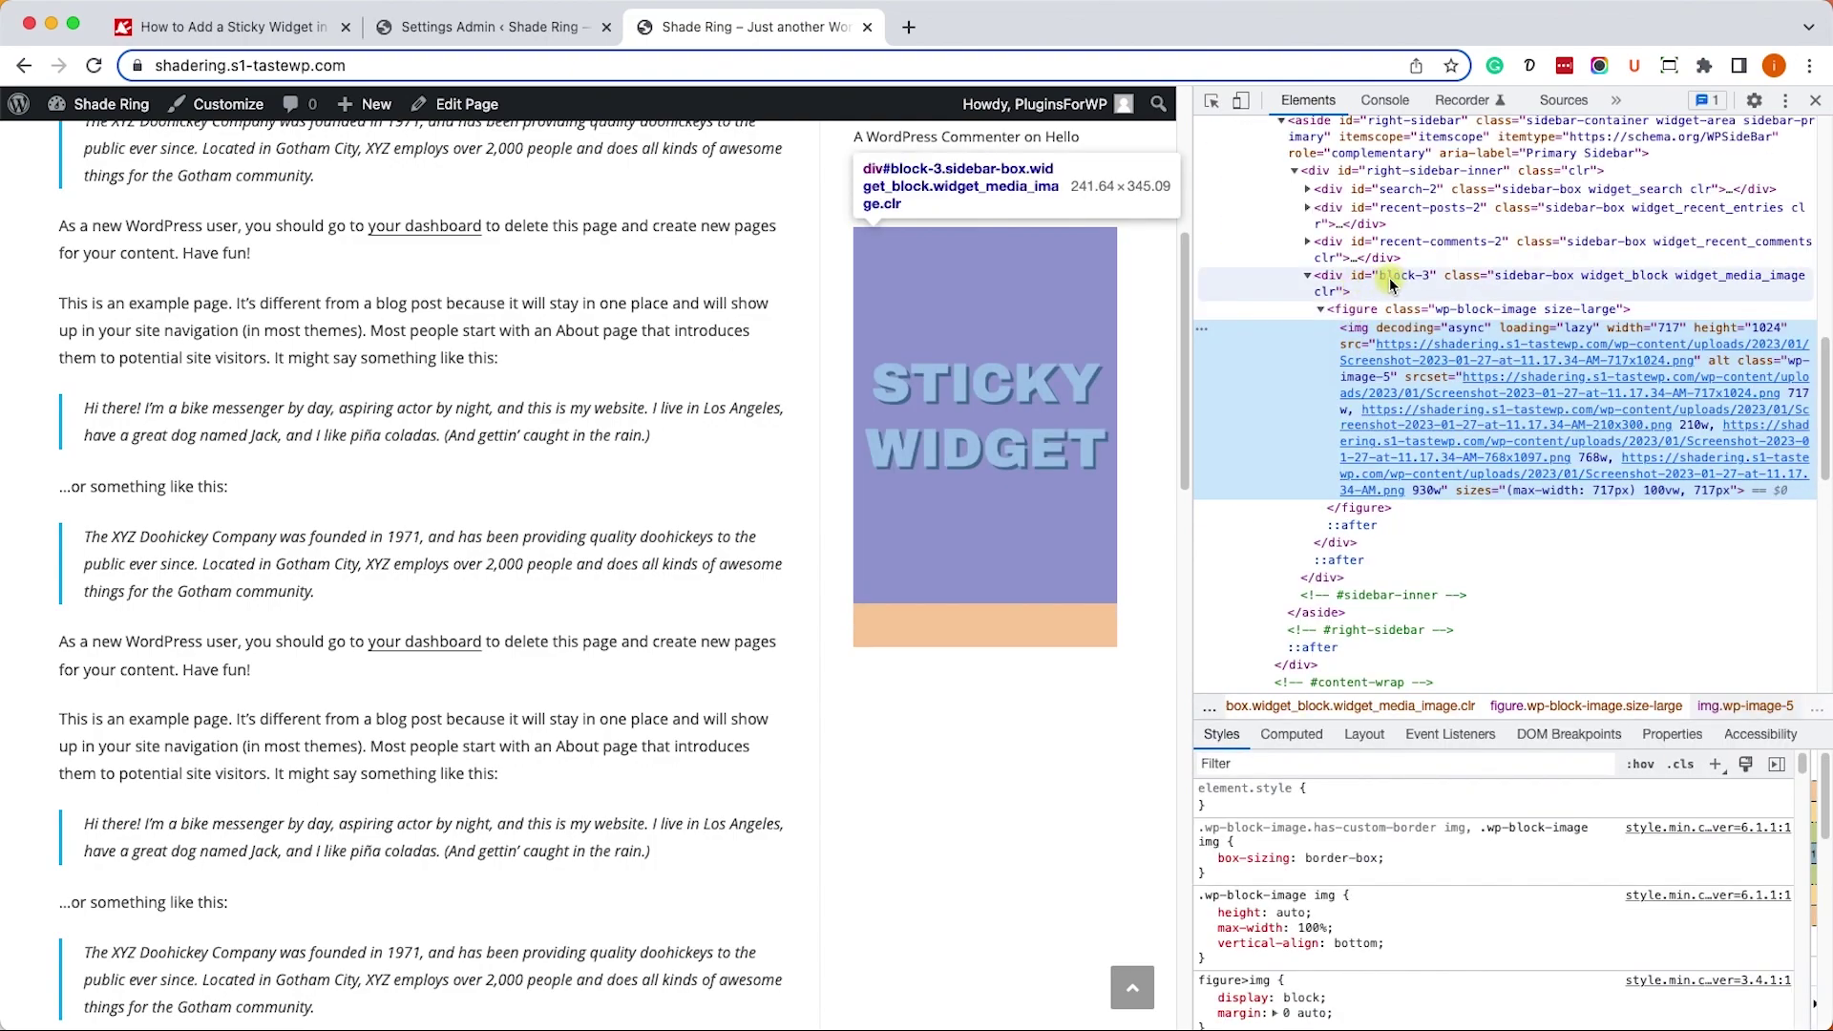
{"action": "left_click", "coordinate": [1391, 277]}
{"action": "double_click", "coordinate": [1407, 277]}
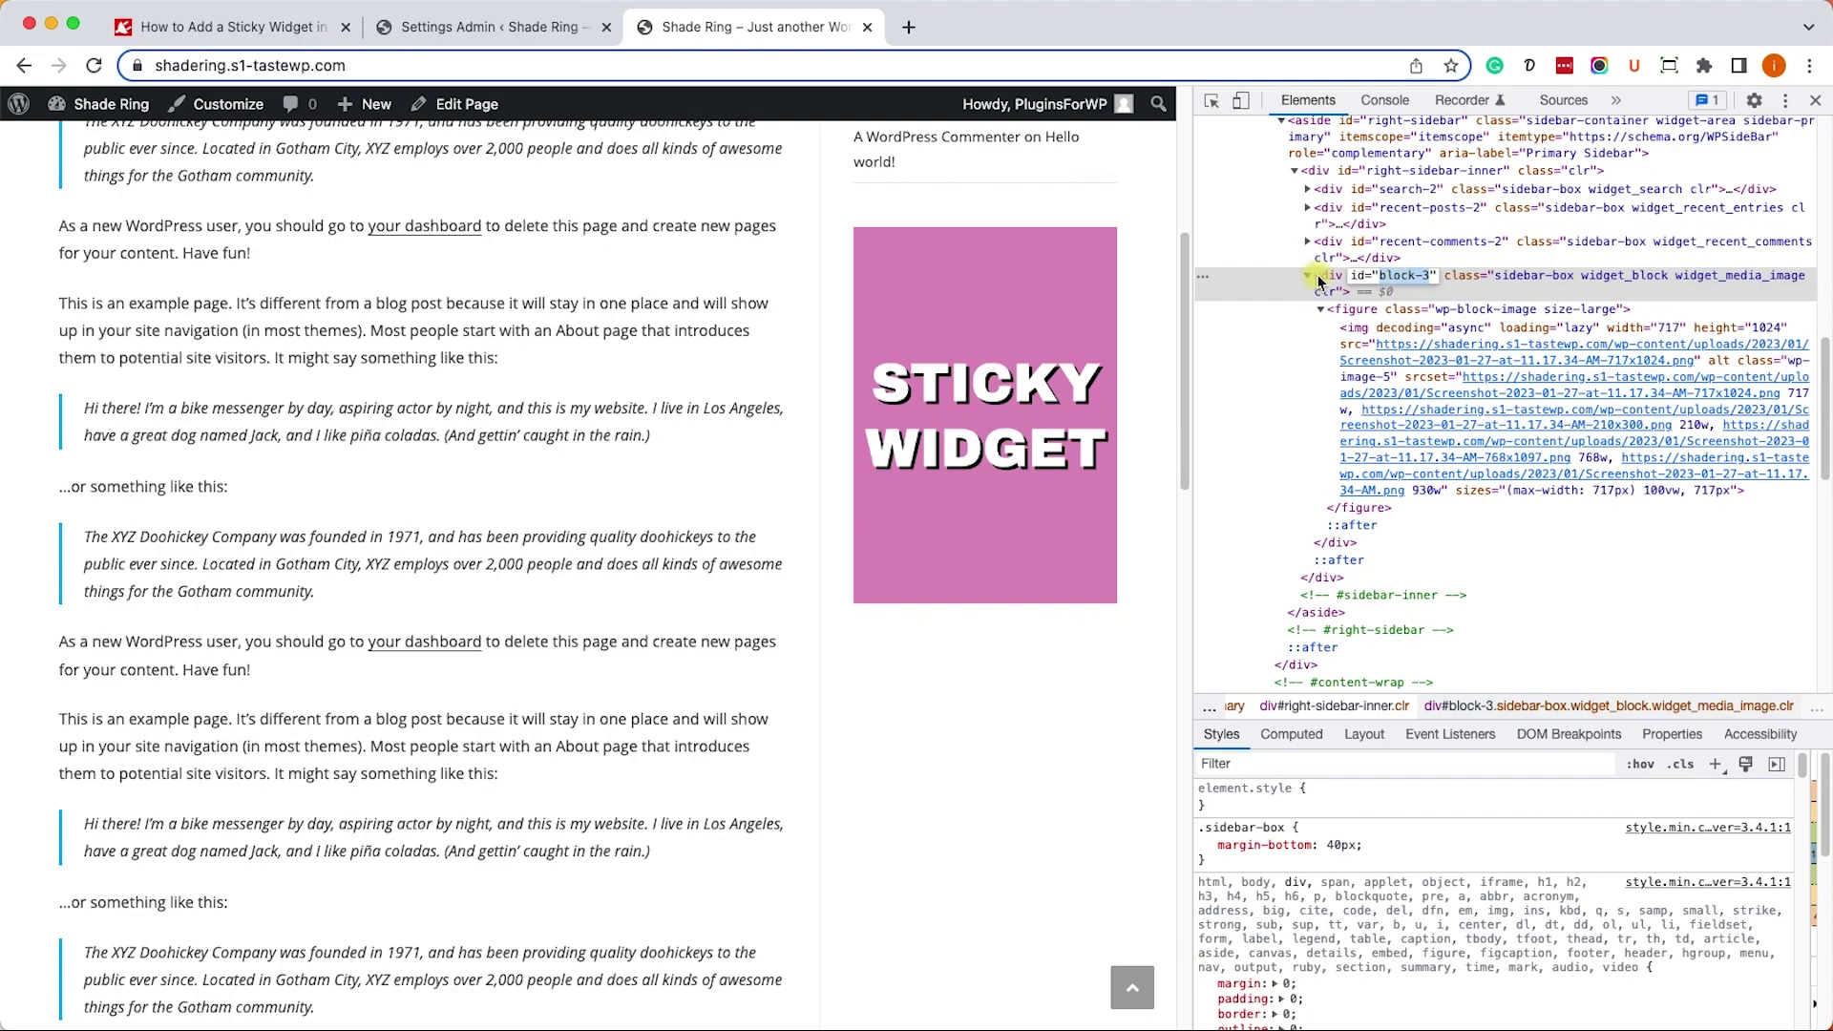
{"action": "right_click", "coordinate": [1400, 277]}
{"action": "left_click", "coordinate": [1450, 444]}
- Replace the Sticky Class value #secondary with the pasted #block-3 id
{"action": "left_click", "coordinate": [514, 15]}
{"action": "double_click", "coordinate": [341, 448]}
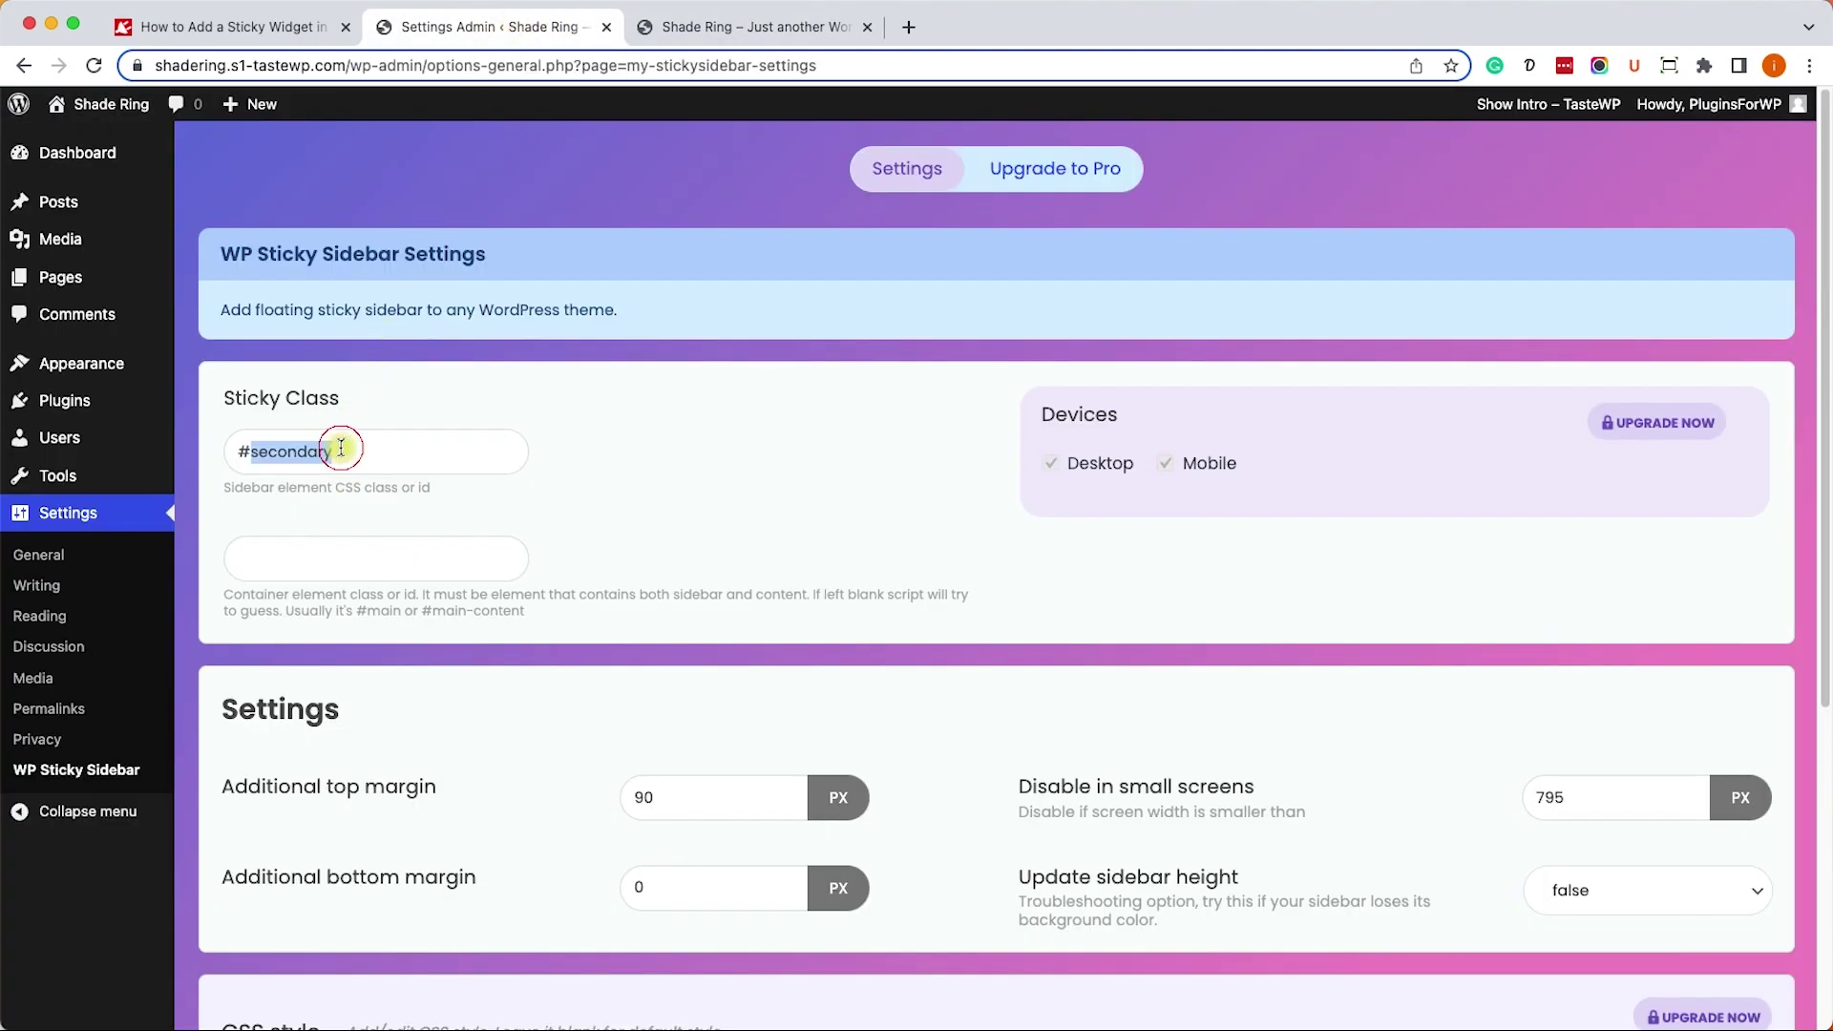
{"action": "key", "text": "cmd+v"}
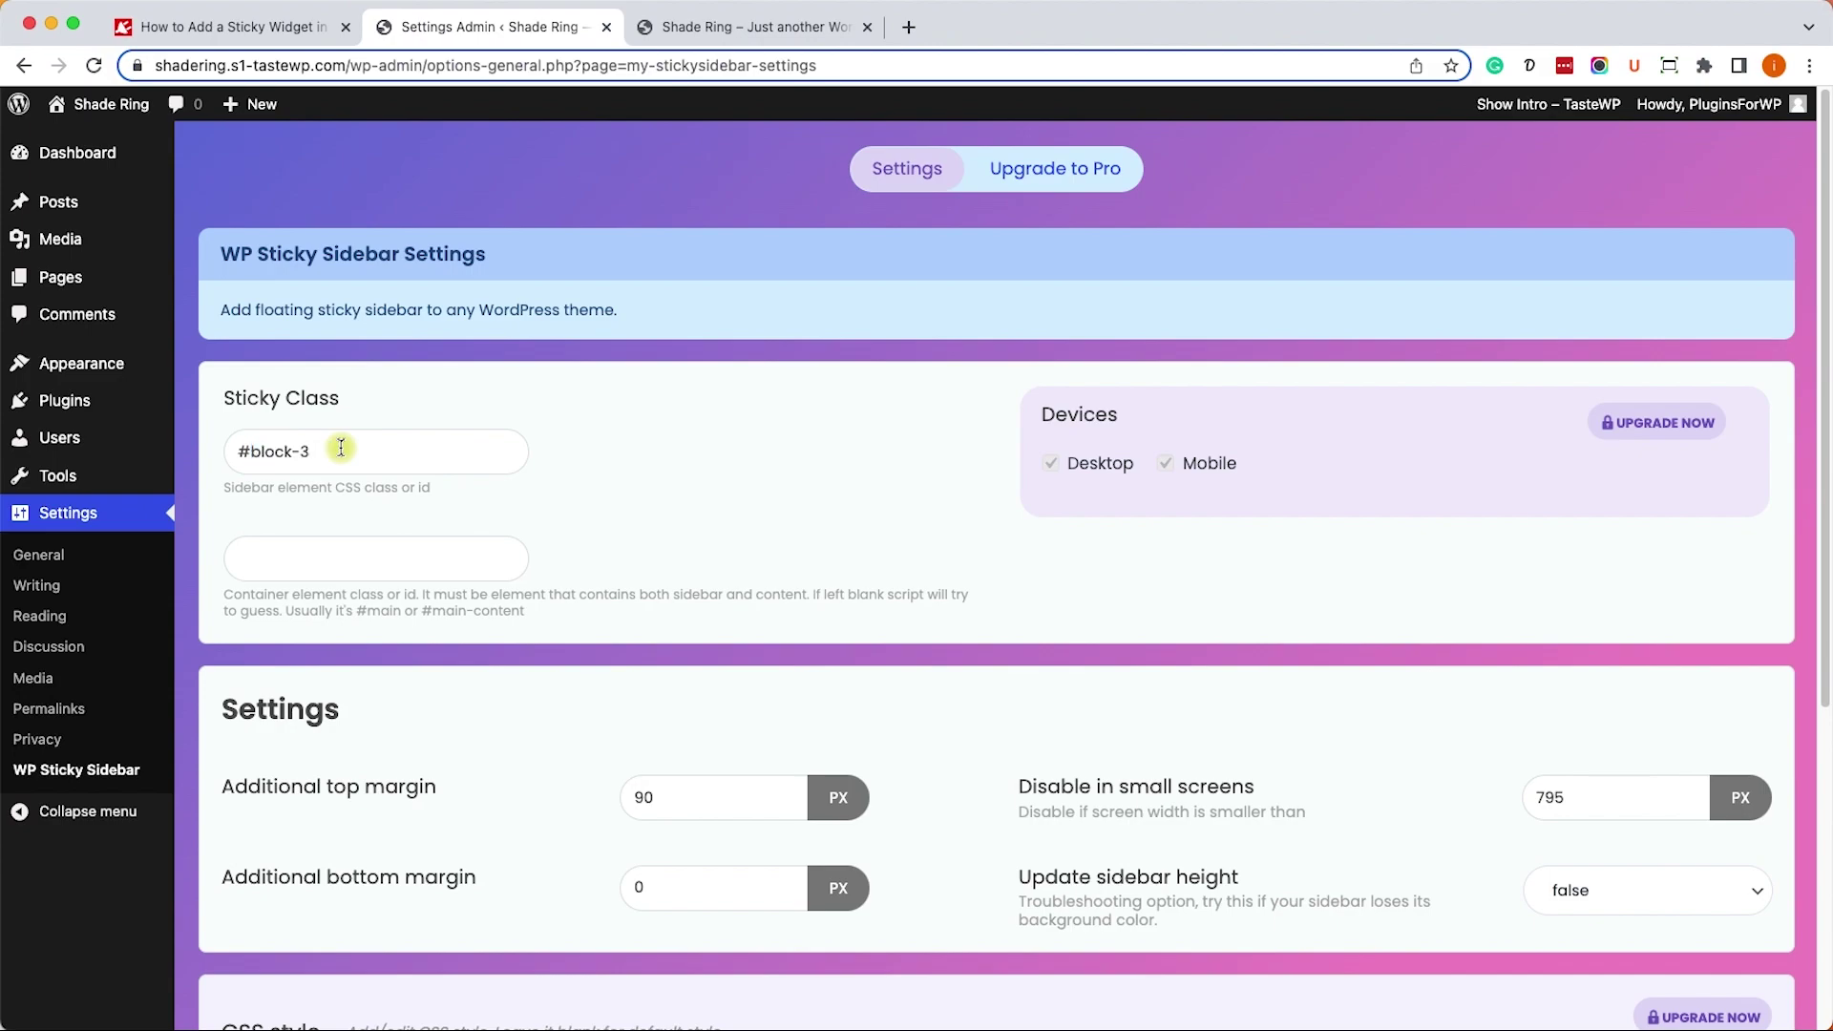
{"action": "left_click_drag", "start_coordinate": [293, 596], "coordinate": [441, 612]}
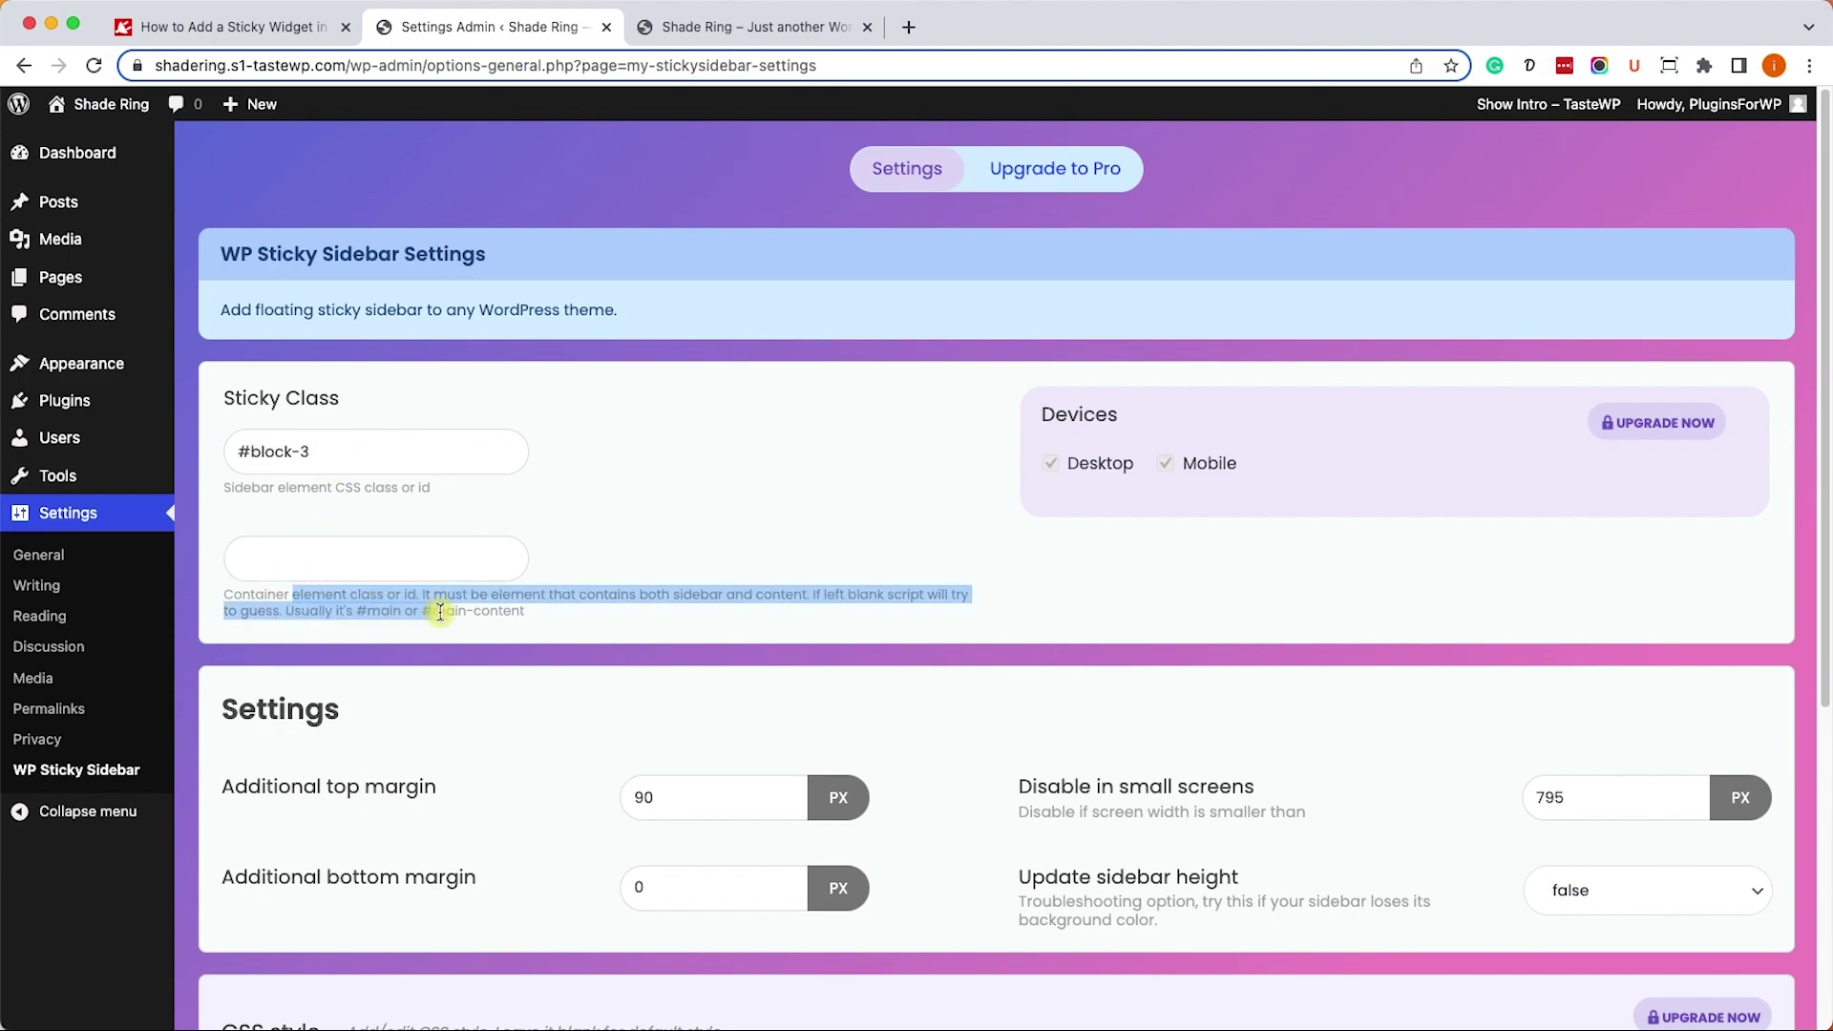
{"action": "left_click", "coordinate": [541, 598]}
{"action": "left_click_drag", "start_coordinate": [674, 593], "coordinate": [831, 596]}
{"action": "left_click", "coordinate": [743, 584]}
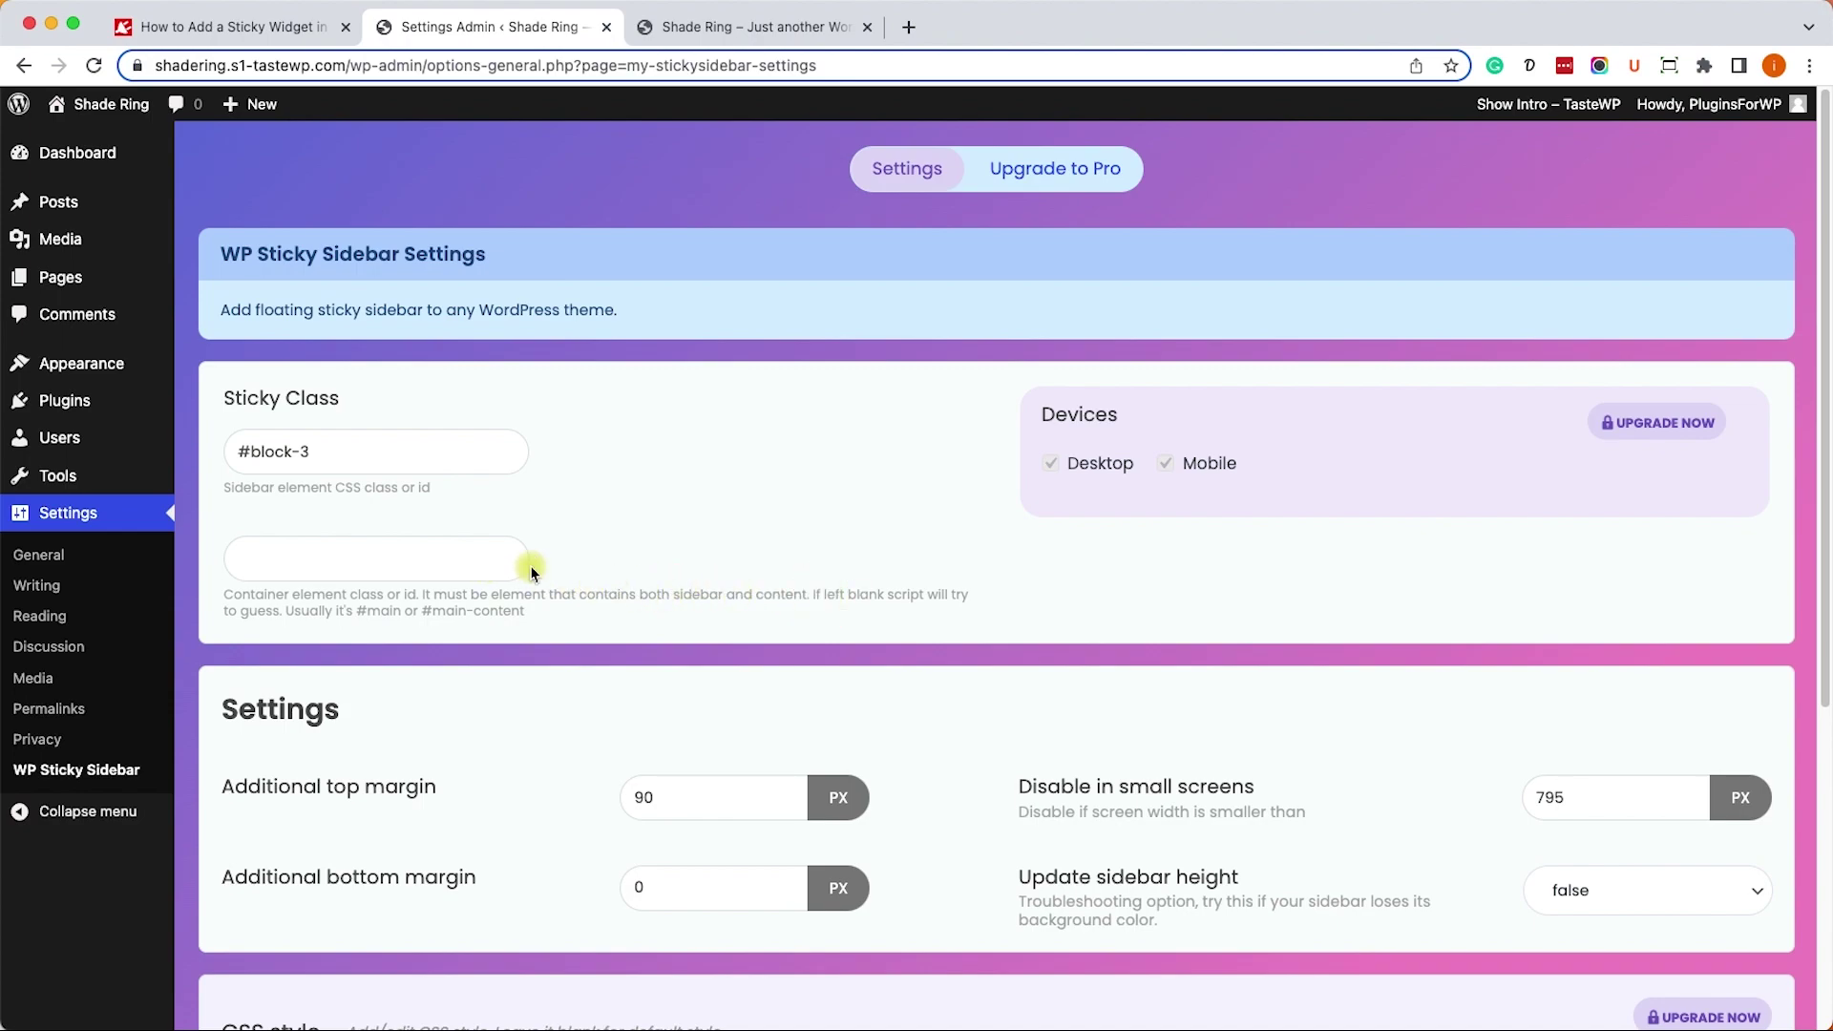
- Find the content-wrap container id in the live page's inspector
{"action": "left_click", "coordinate": [720, 36]}
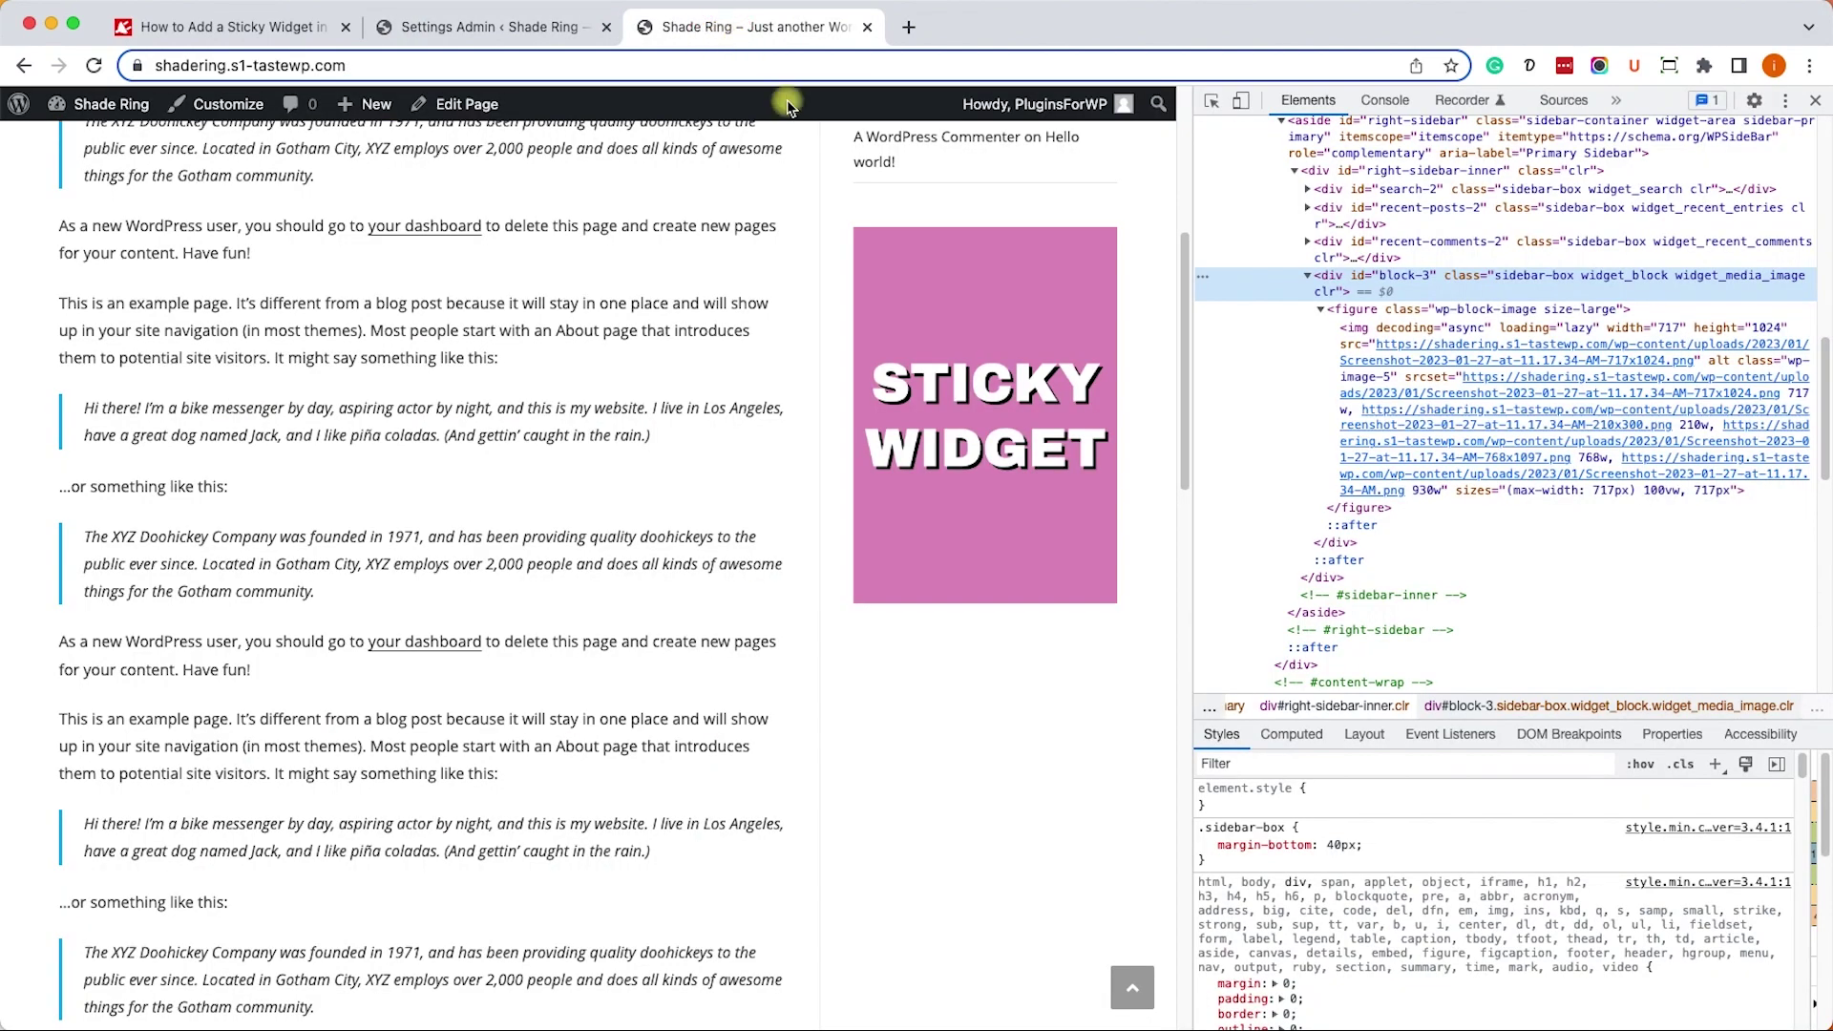
{"action": "scroll", "coordinate": [896, 380], "scroll_direction": "up", "scroll_amount": 10}
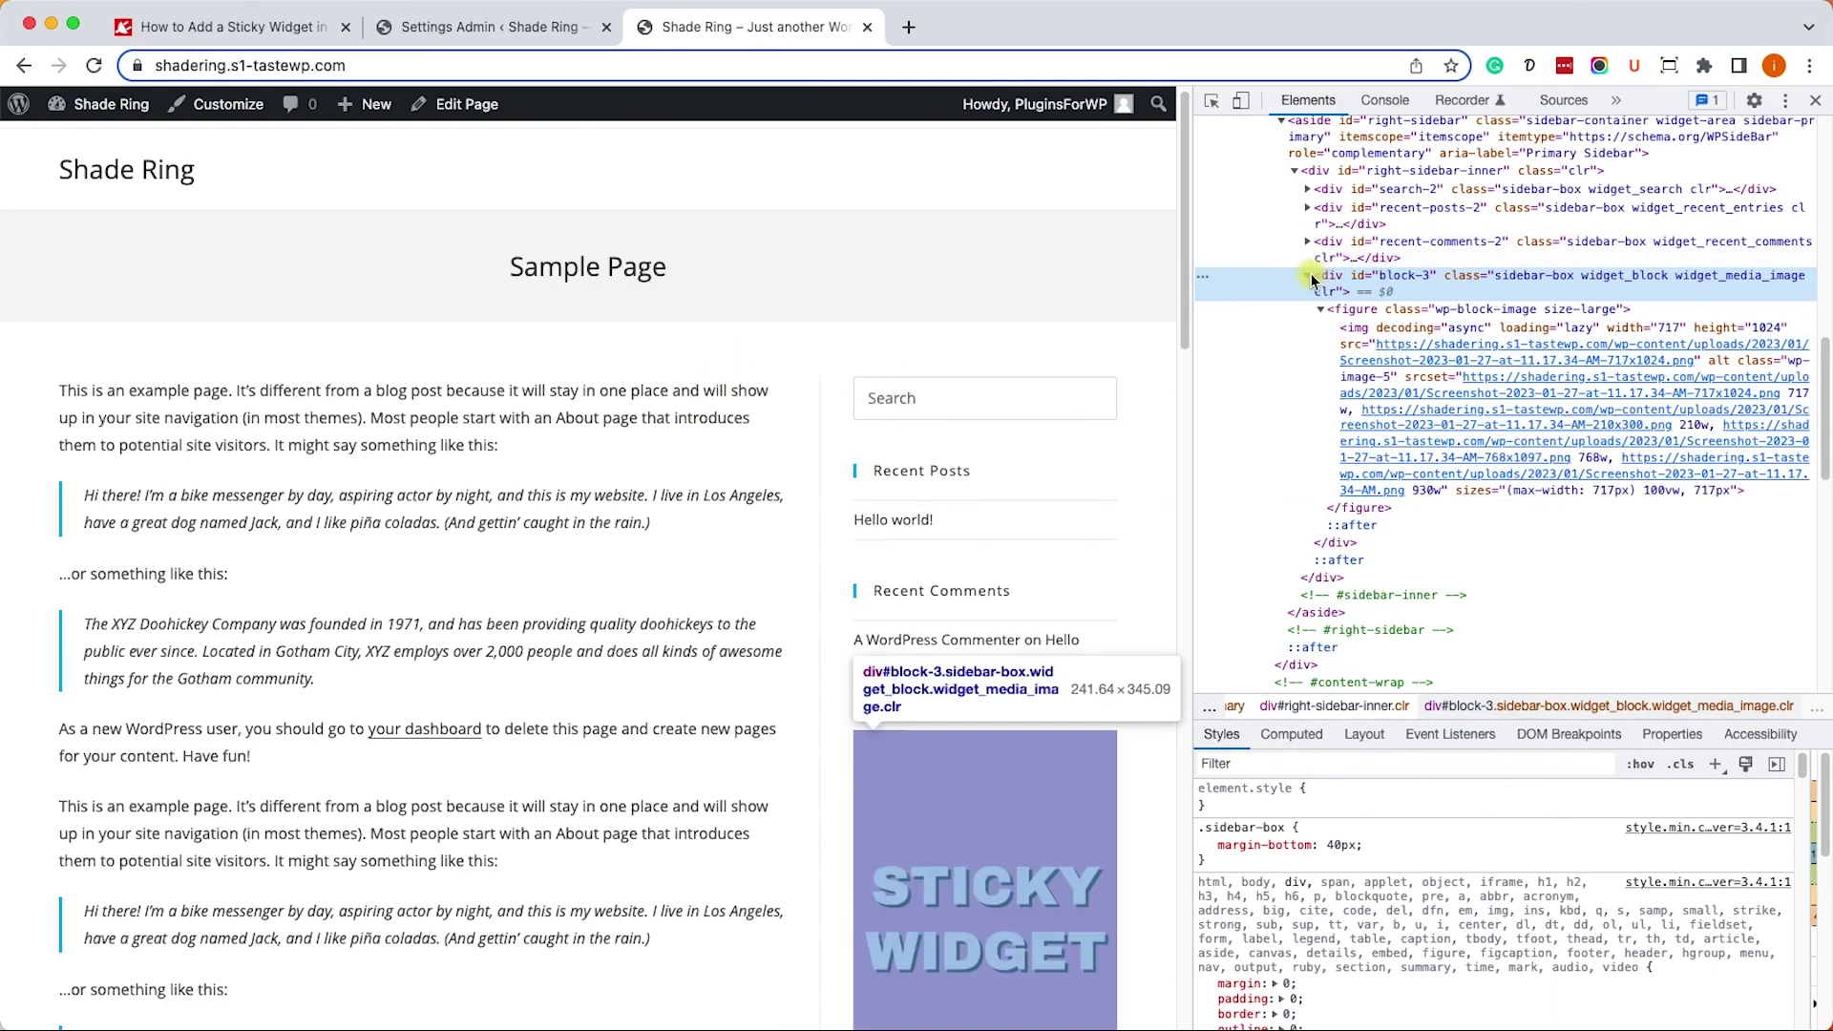
{"action": "scroll", "coordinate": [1340, 267], "scroll_direction": "up", "scroll_amount": 3}
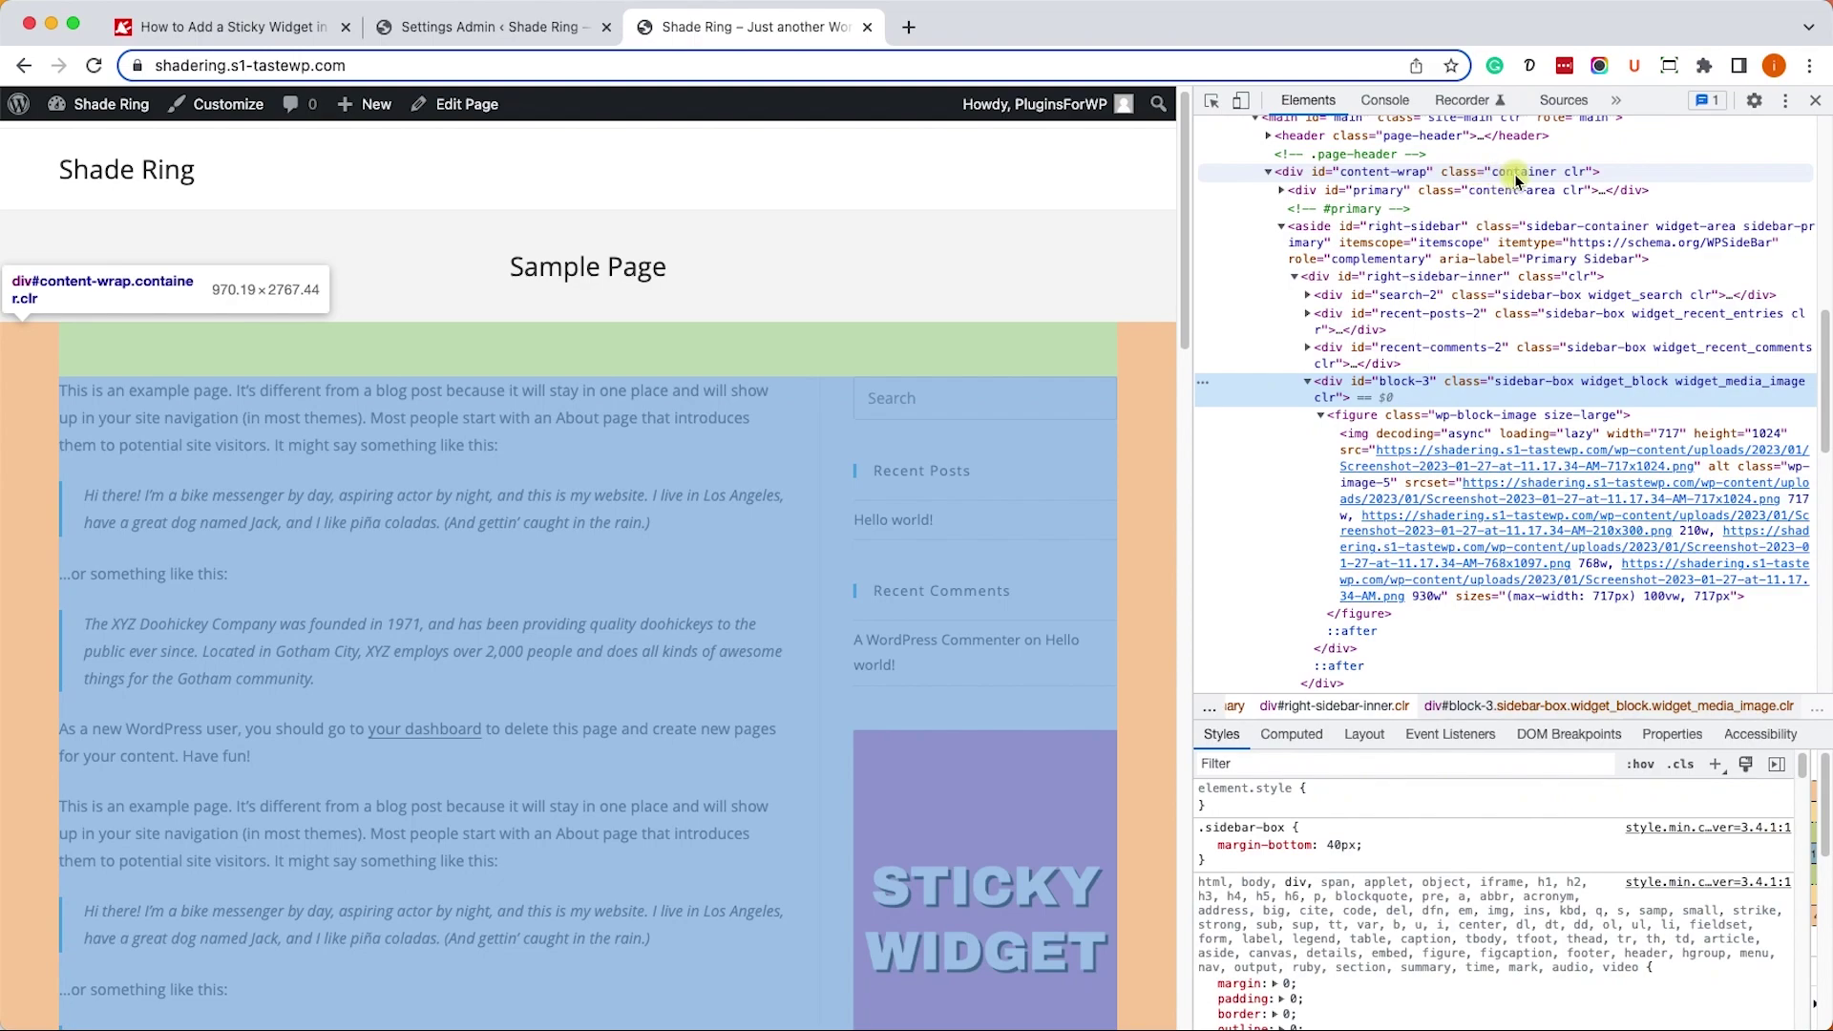
{"action": "double_click", "coordinate": [1376, 173]}
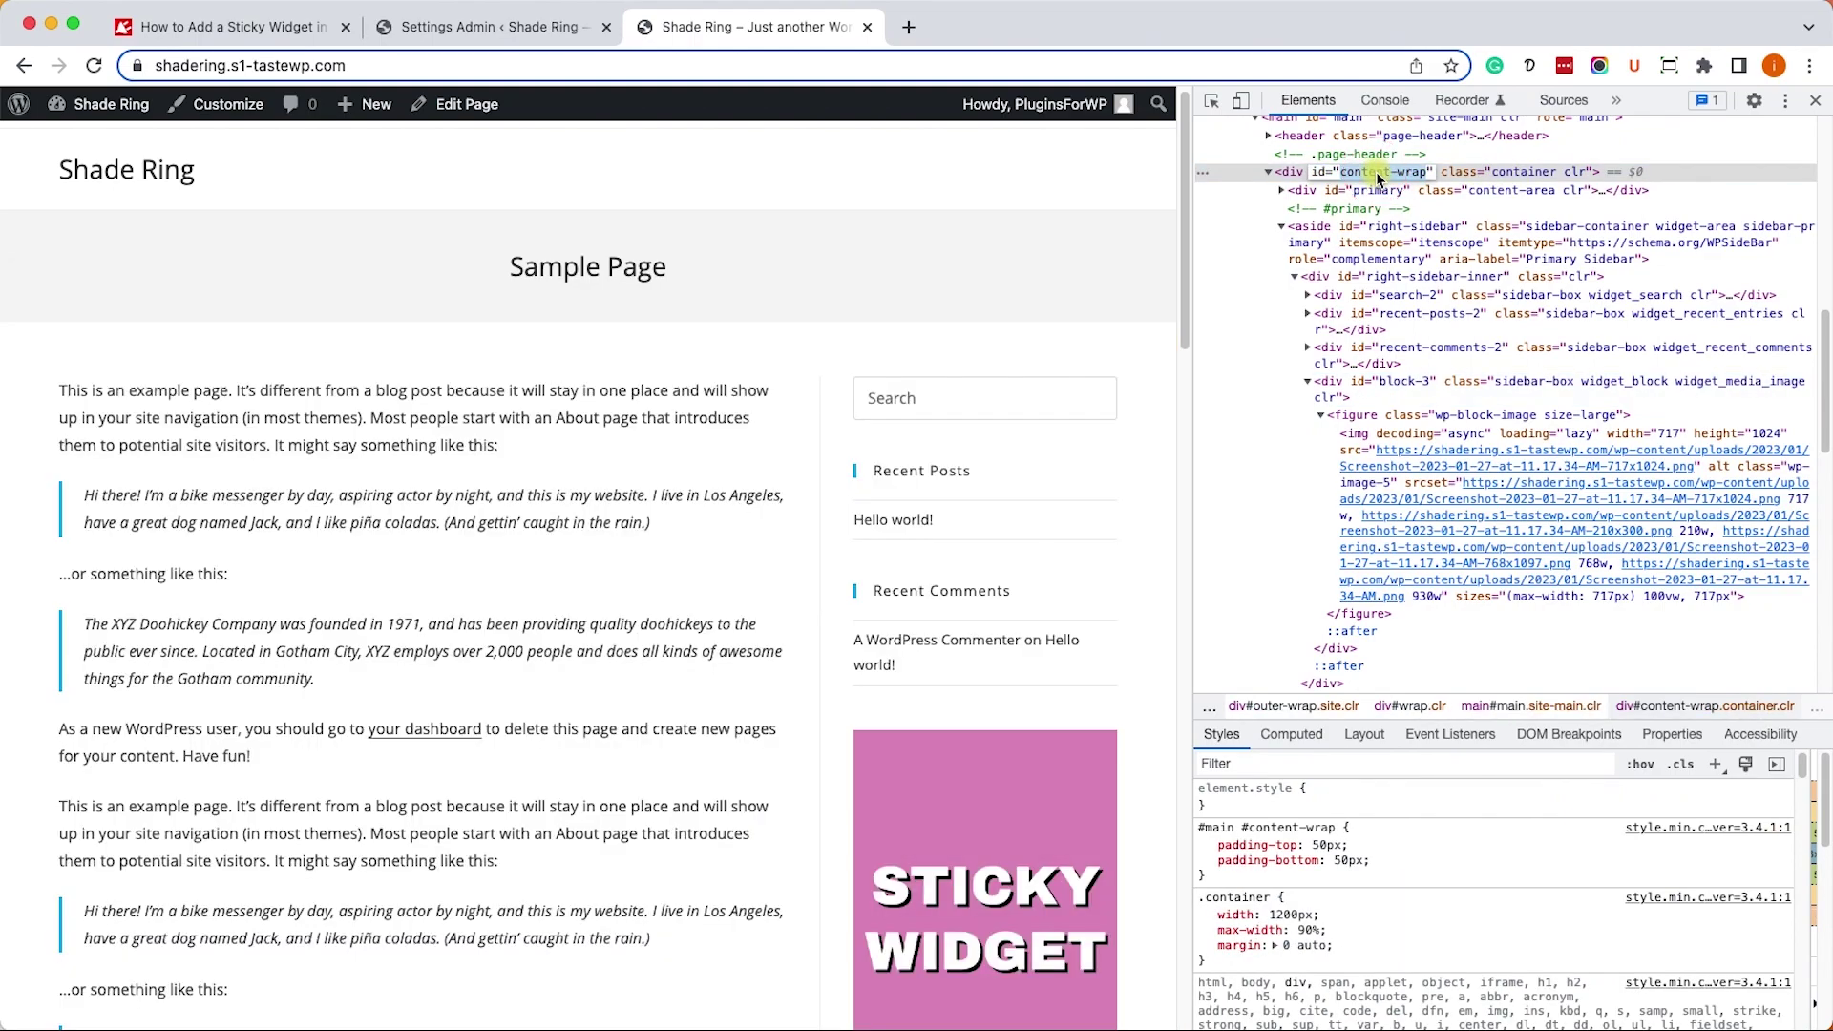
- Enter #content-wrap as the container element and save the sticky sidebar settings
{"action": "left_click", "coordinate": [487, 27]}
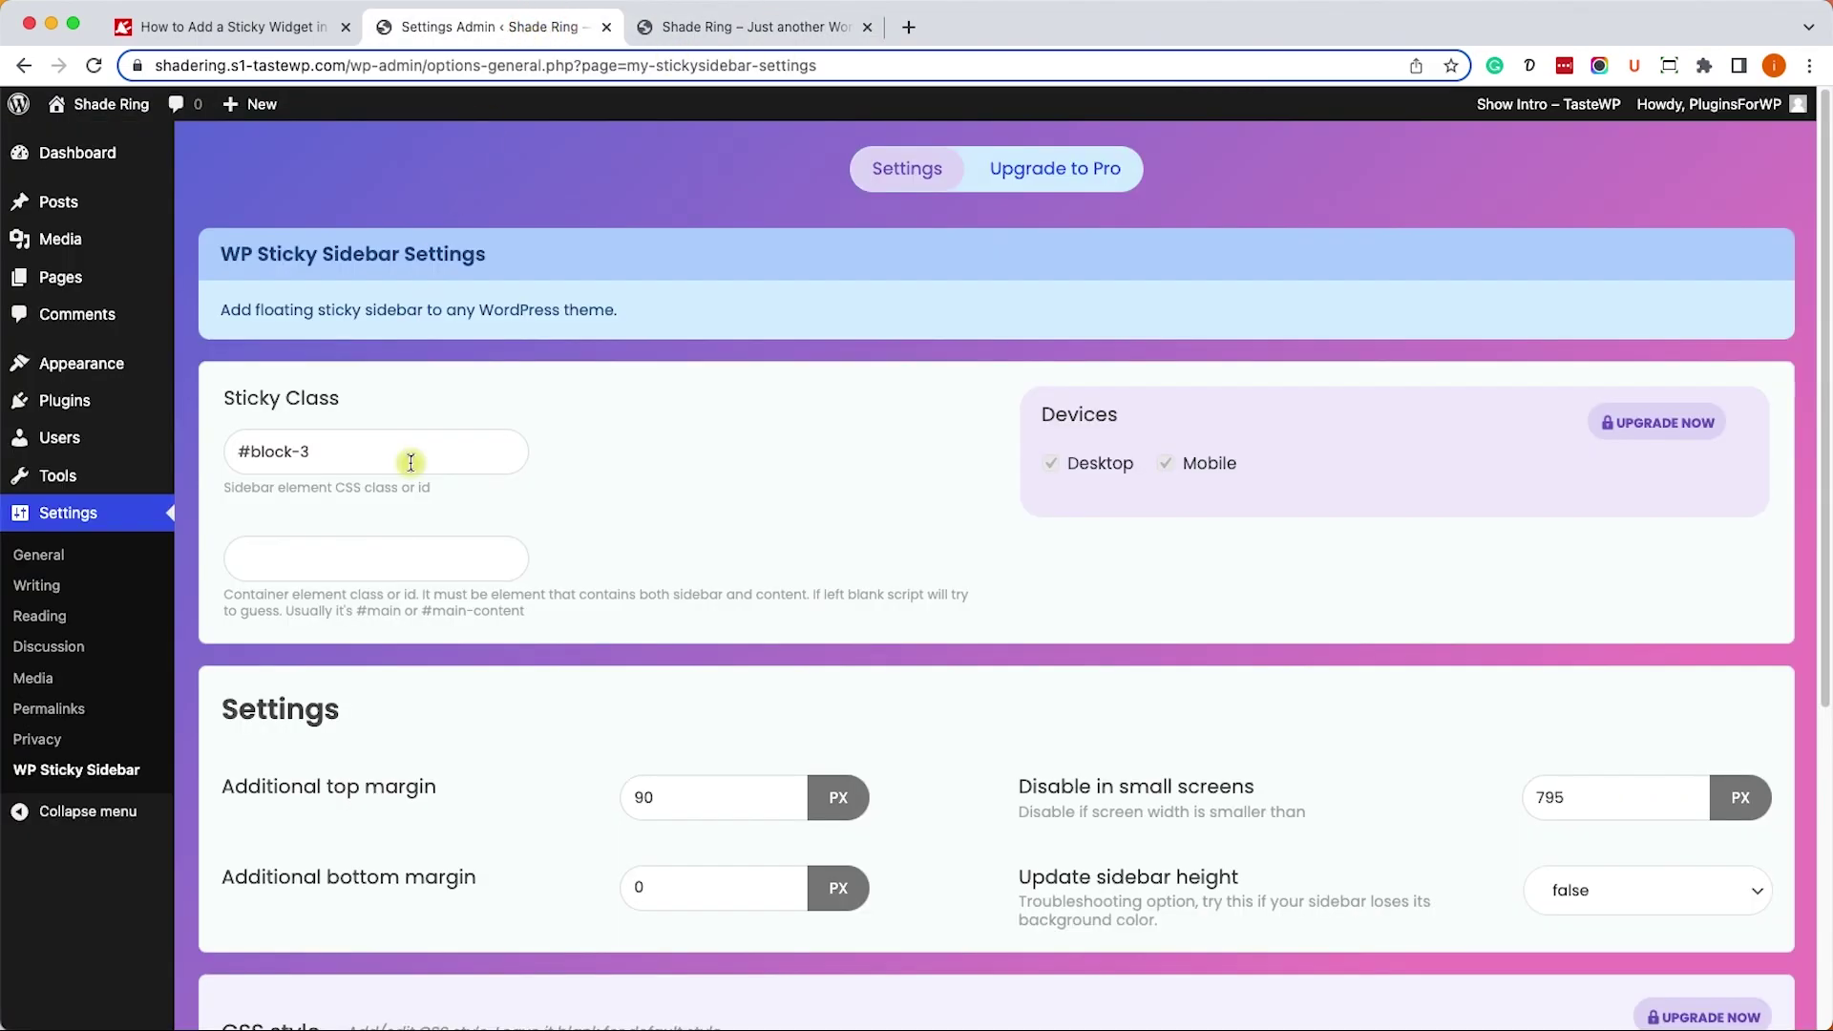
{"action": "left_click", "coordinate": [390, 547]}
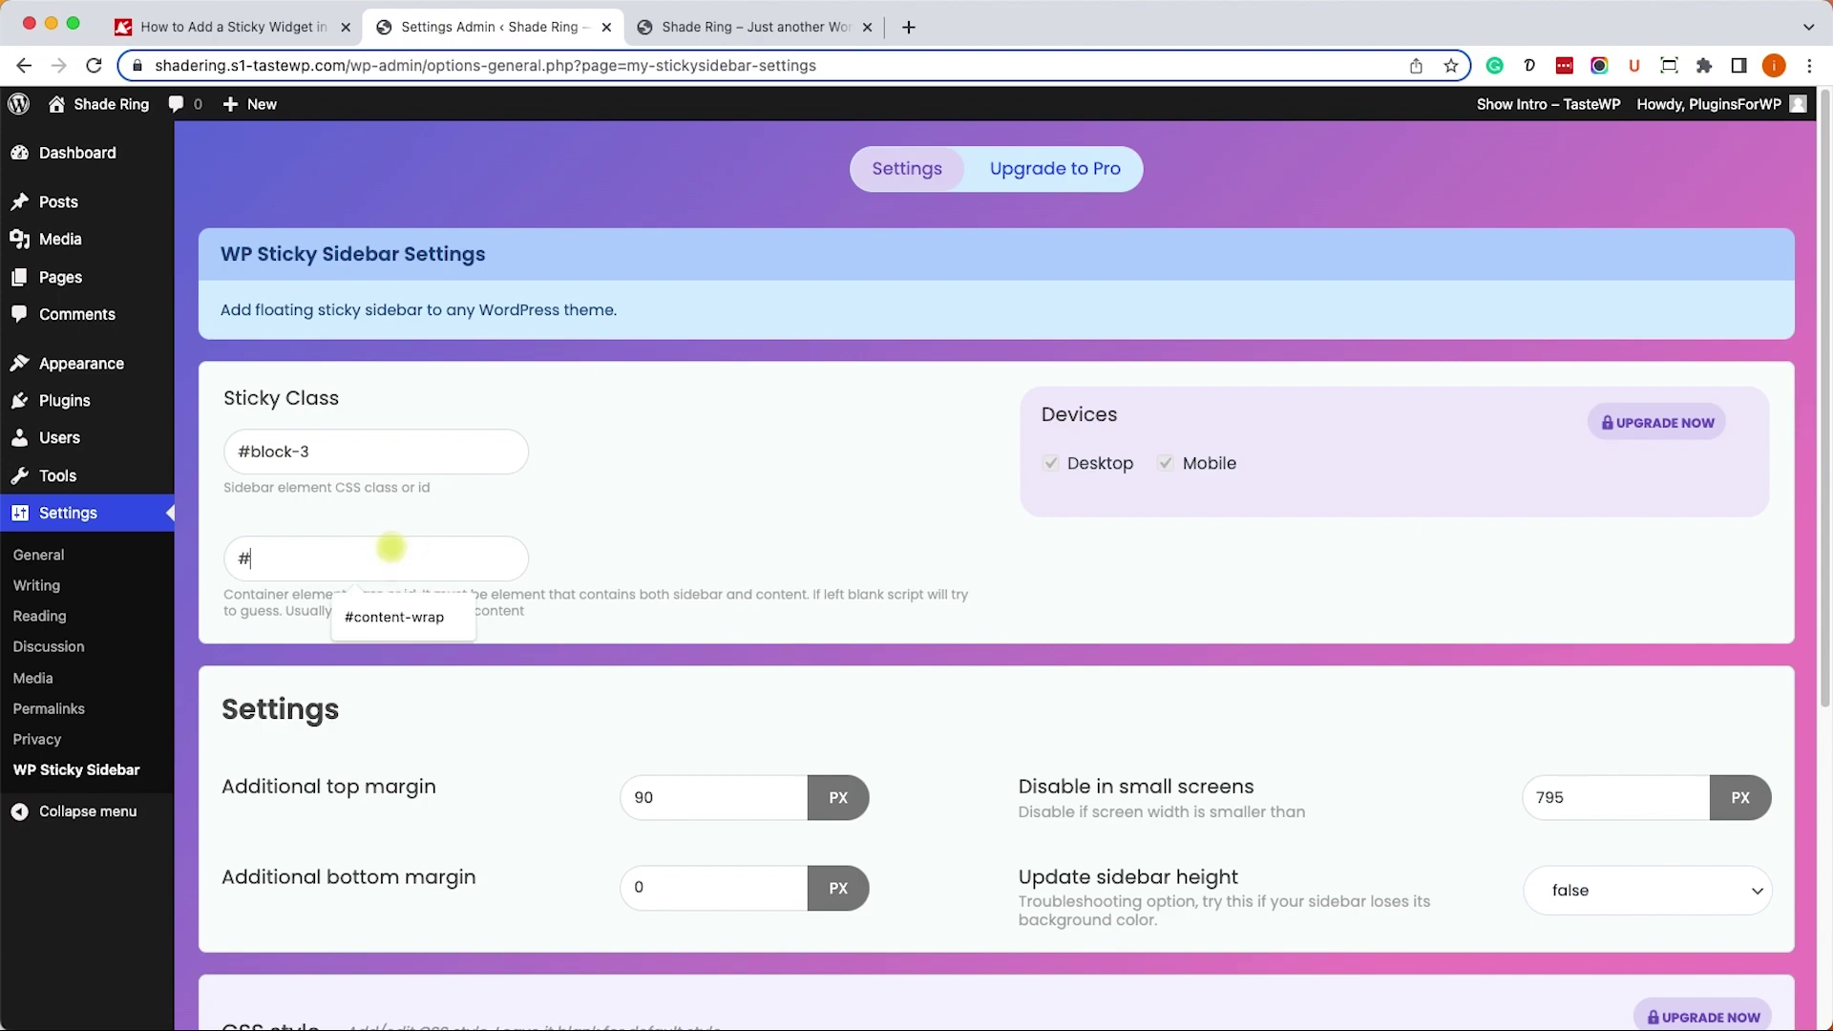
{"action": "type", "text": "#"}
{"action": "key", "text": "Down"}
{"action": "key", "text": "Return"}
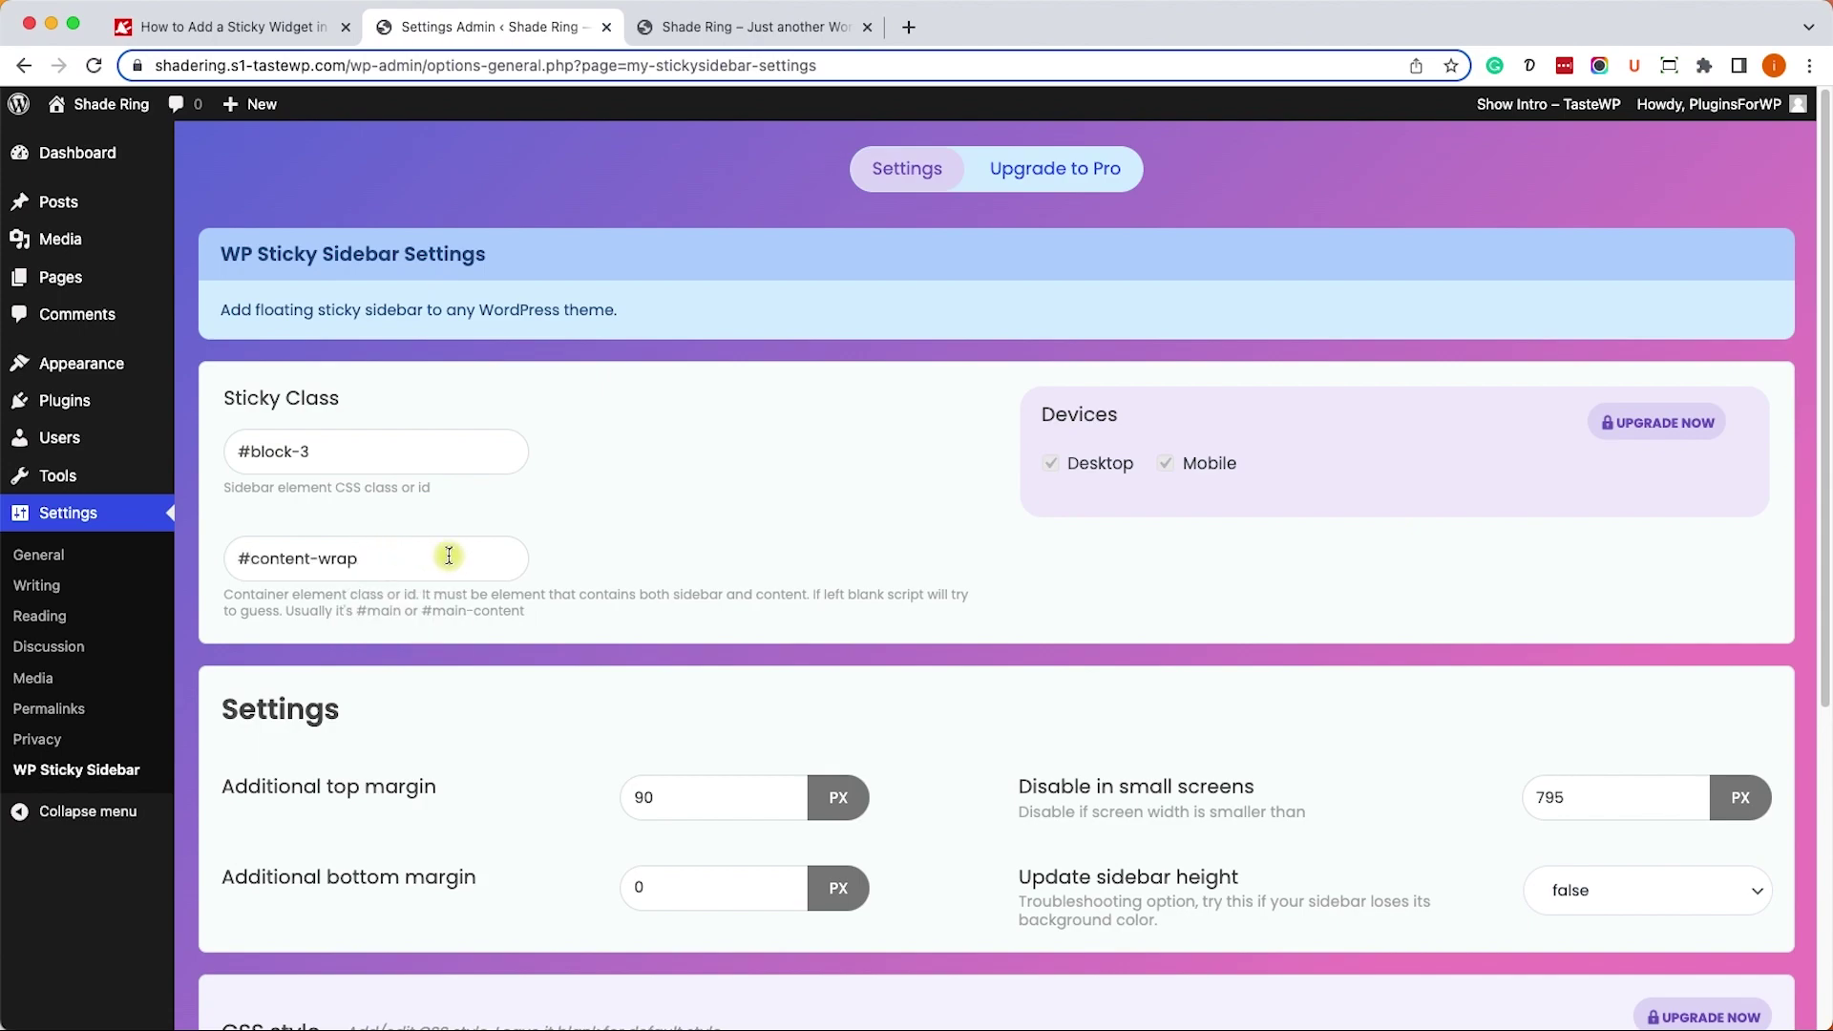
{"action": "scroll", "coordinate": [468, 564], "scroll_direction": "down", "scroll_amount": 2}
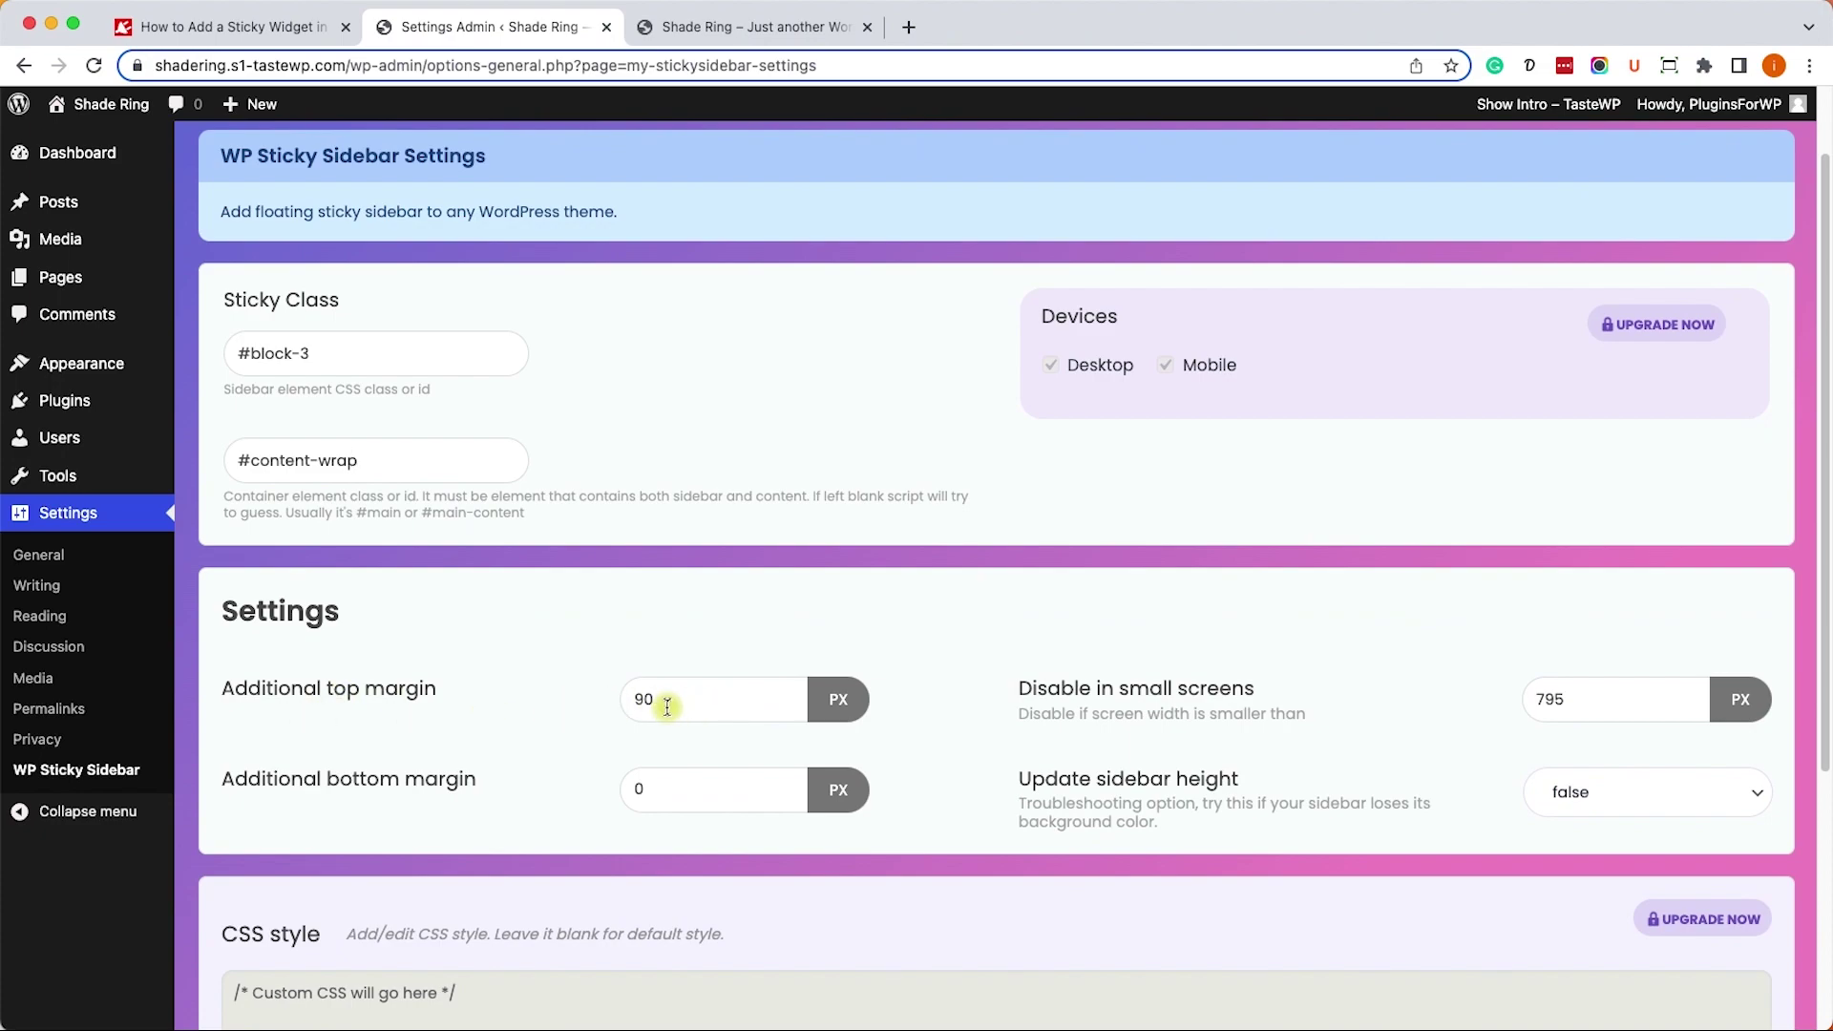
{"action": "scroll", "coordinate": [667, 707], "scroll_direction": "down", "scroll_amount": 5}
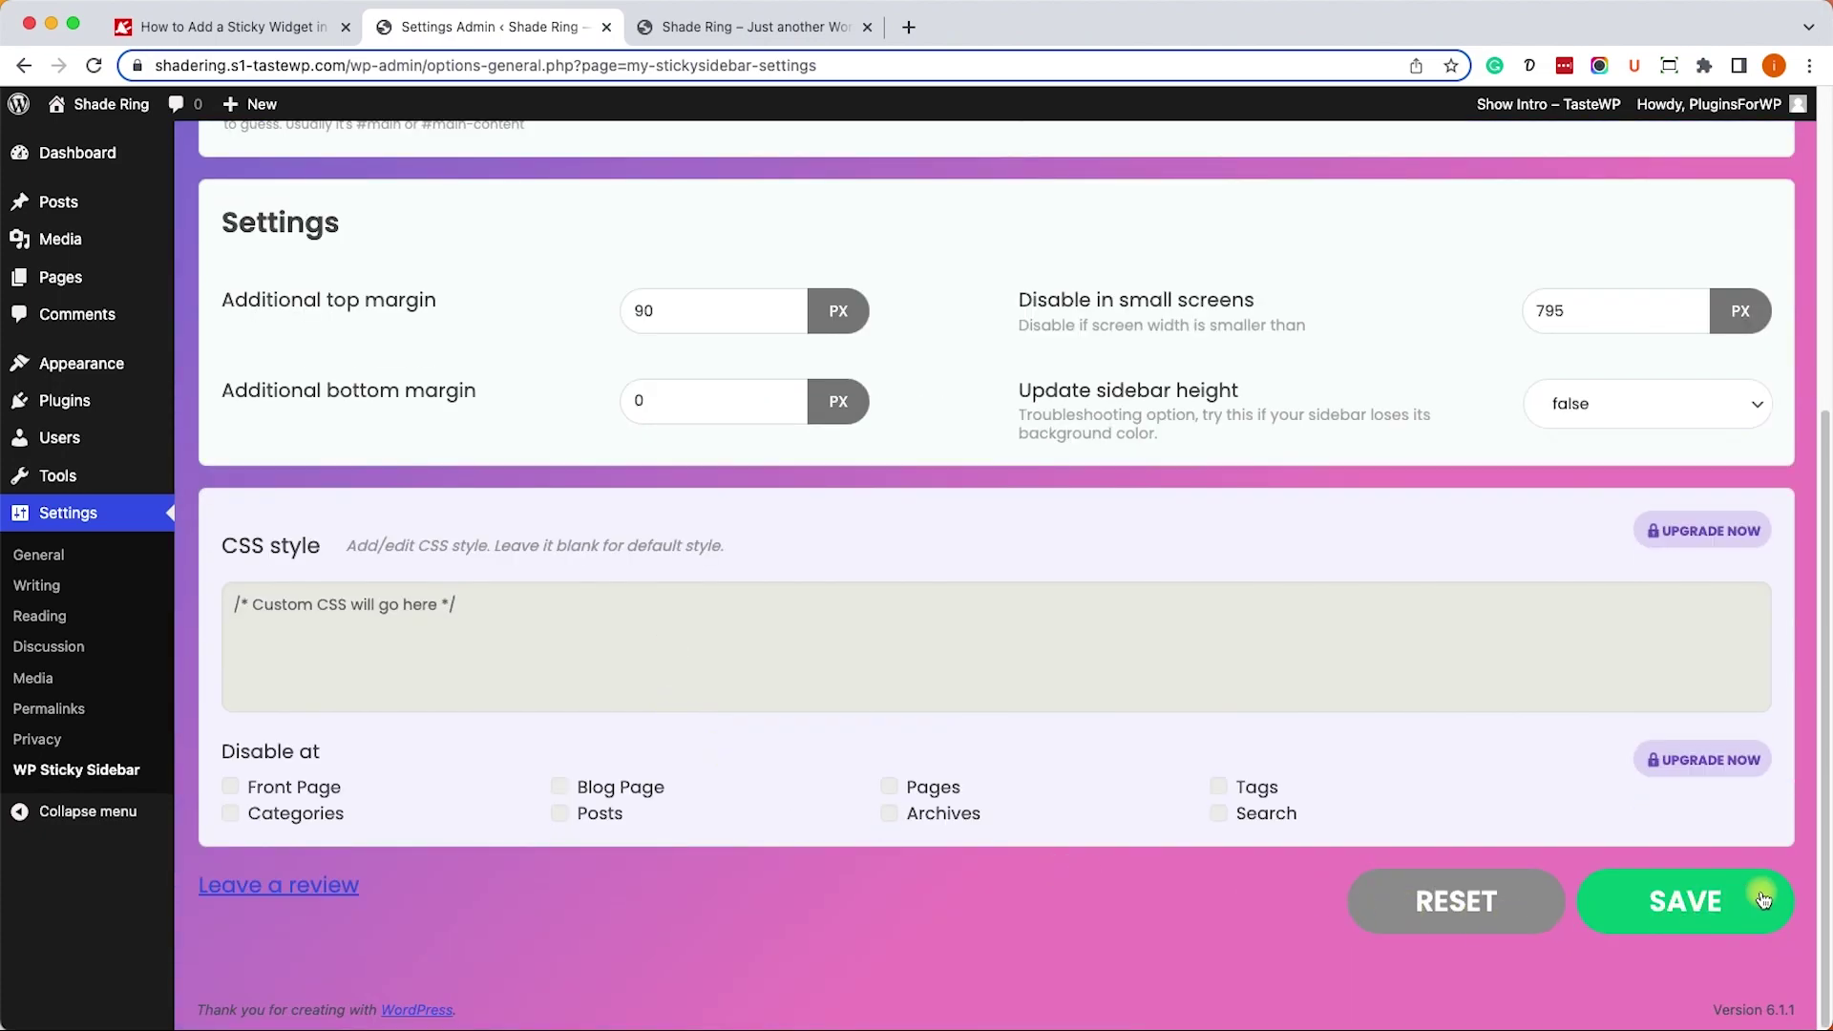
{"action": "left_click", "coordinate": [1709, 898]}
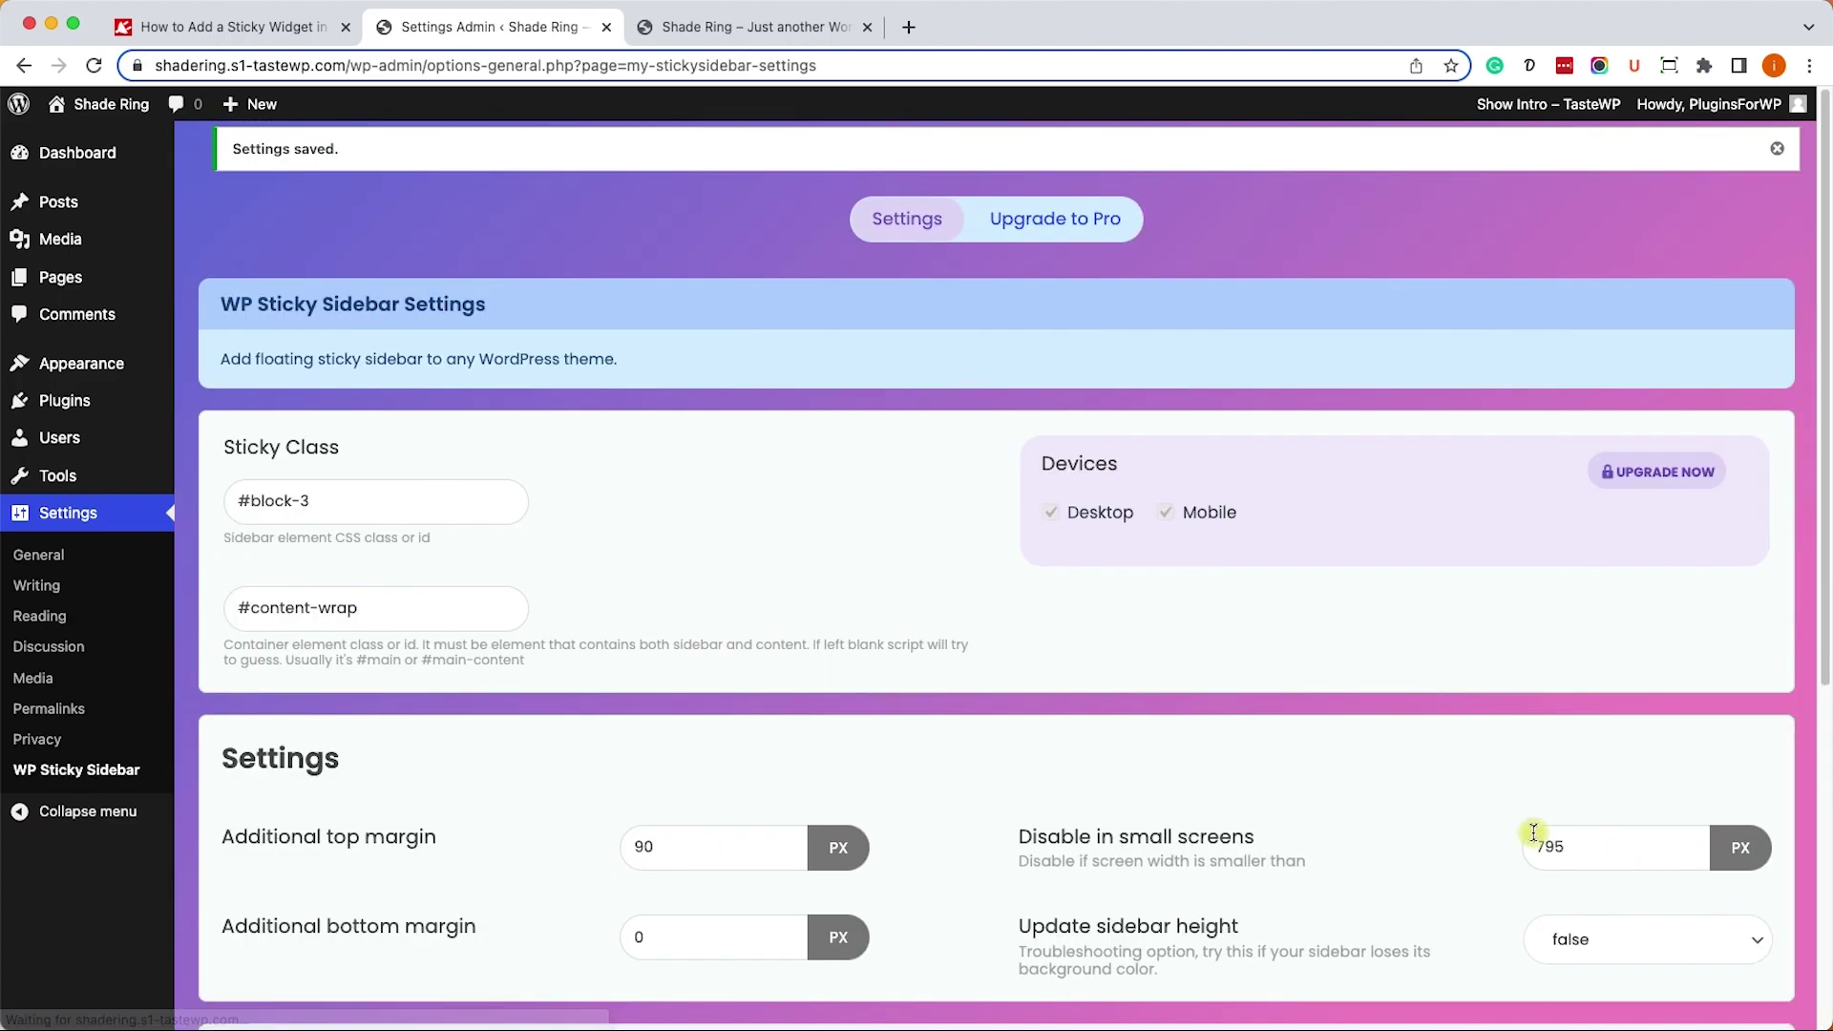
- Close DevTools, reload the live Sample Page, and scroll to confirm the widget image stays pinned
{"action": "left_click", "coordinate": [764, 26]}
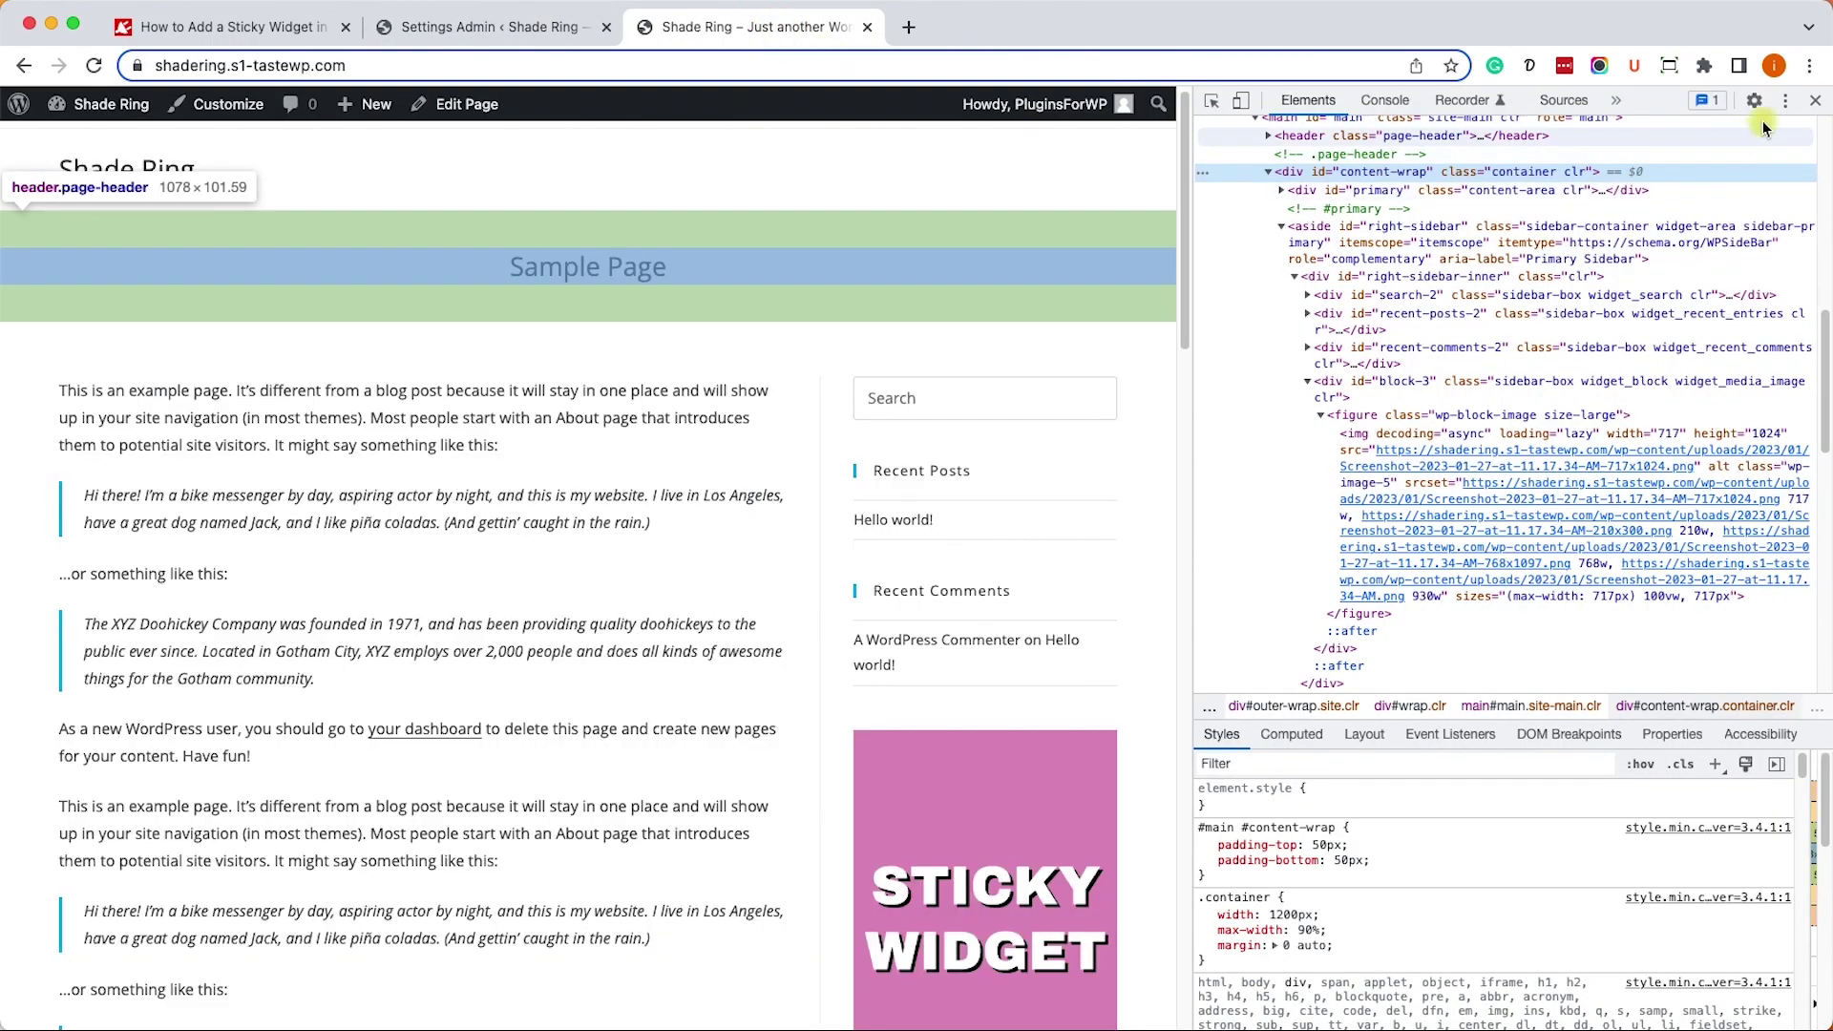
{"action": "left_click", "coordinate": [1815, 100]}
{"action": "left_click", "coordinate": [95, 66]}
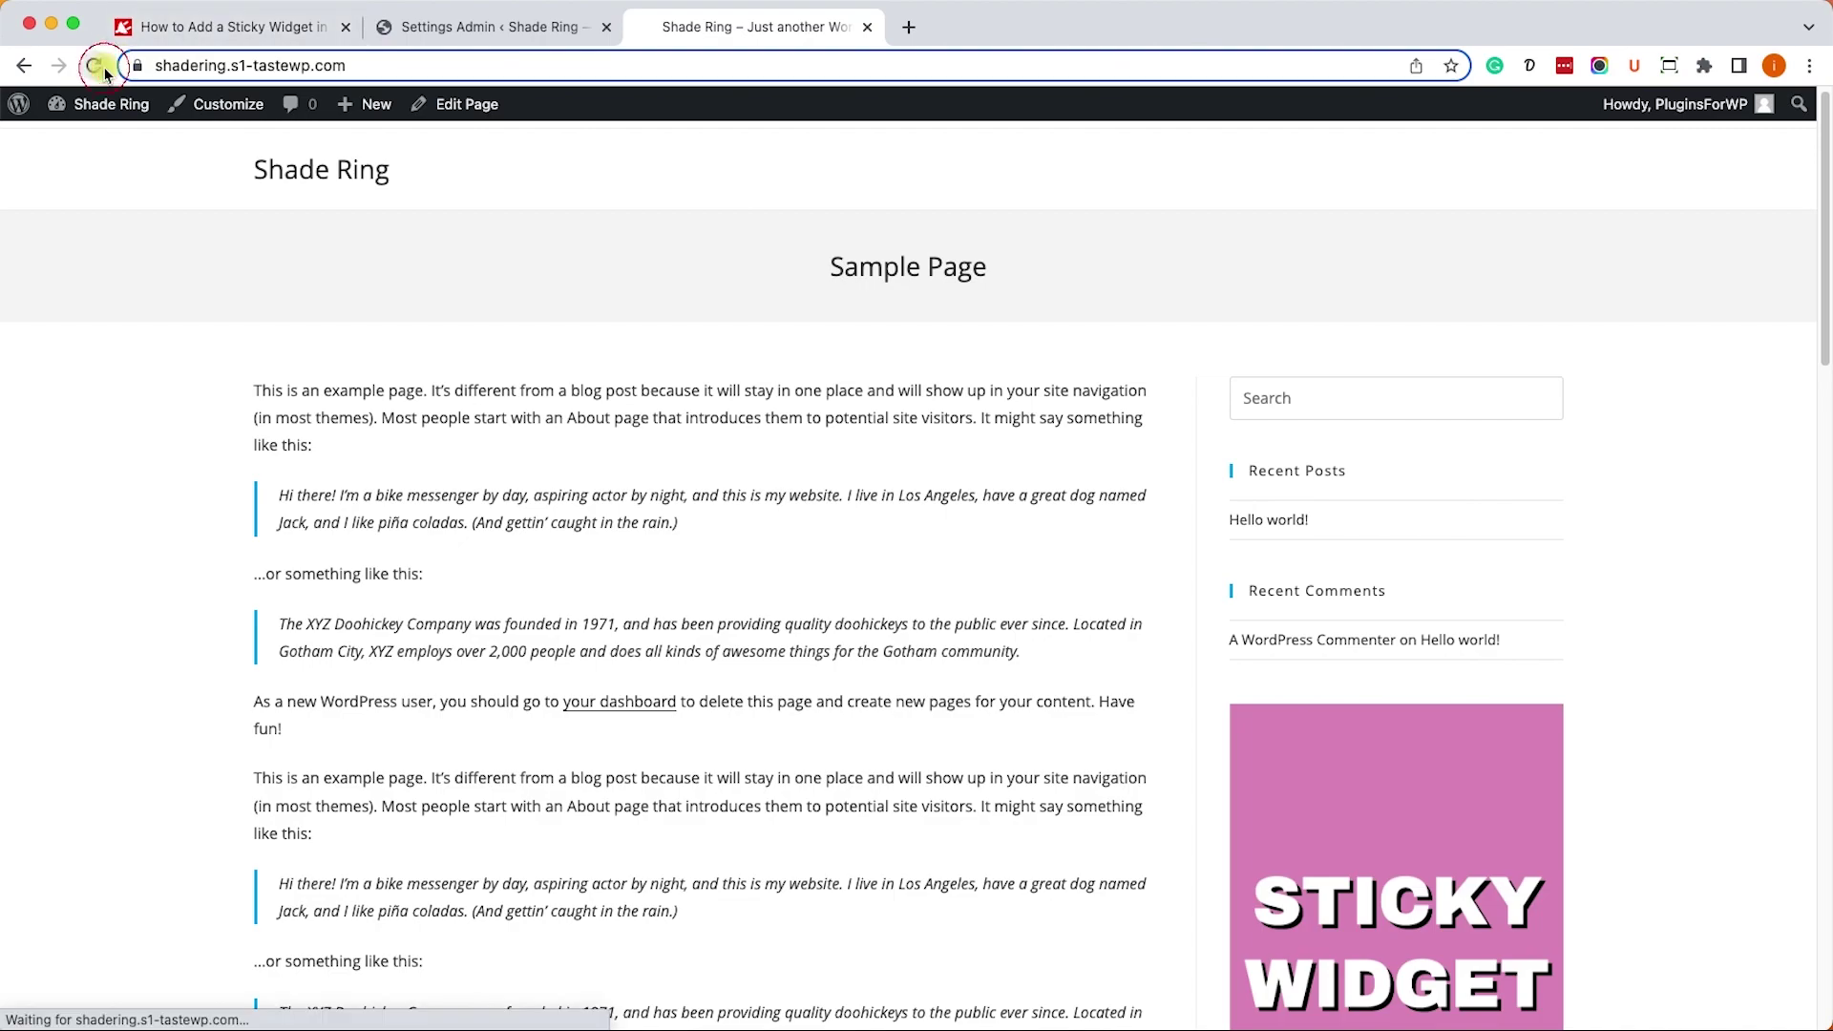
{"action": "scroll", "coordinate": [1166, 638], "scroll_direction": "down", "scroll_amount": 10}
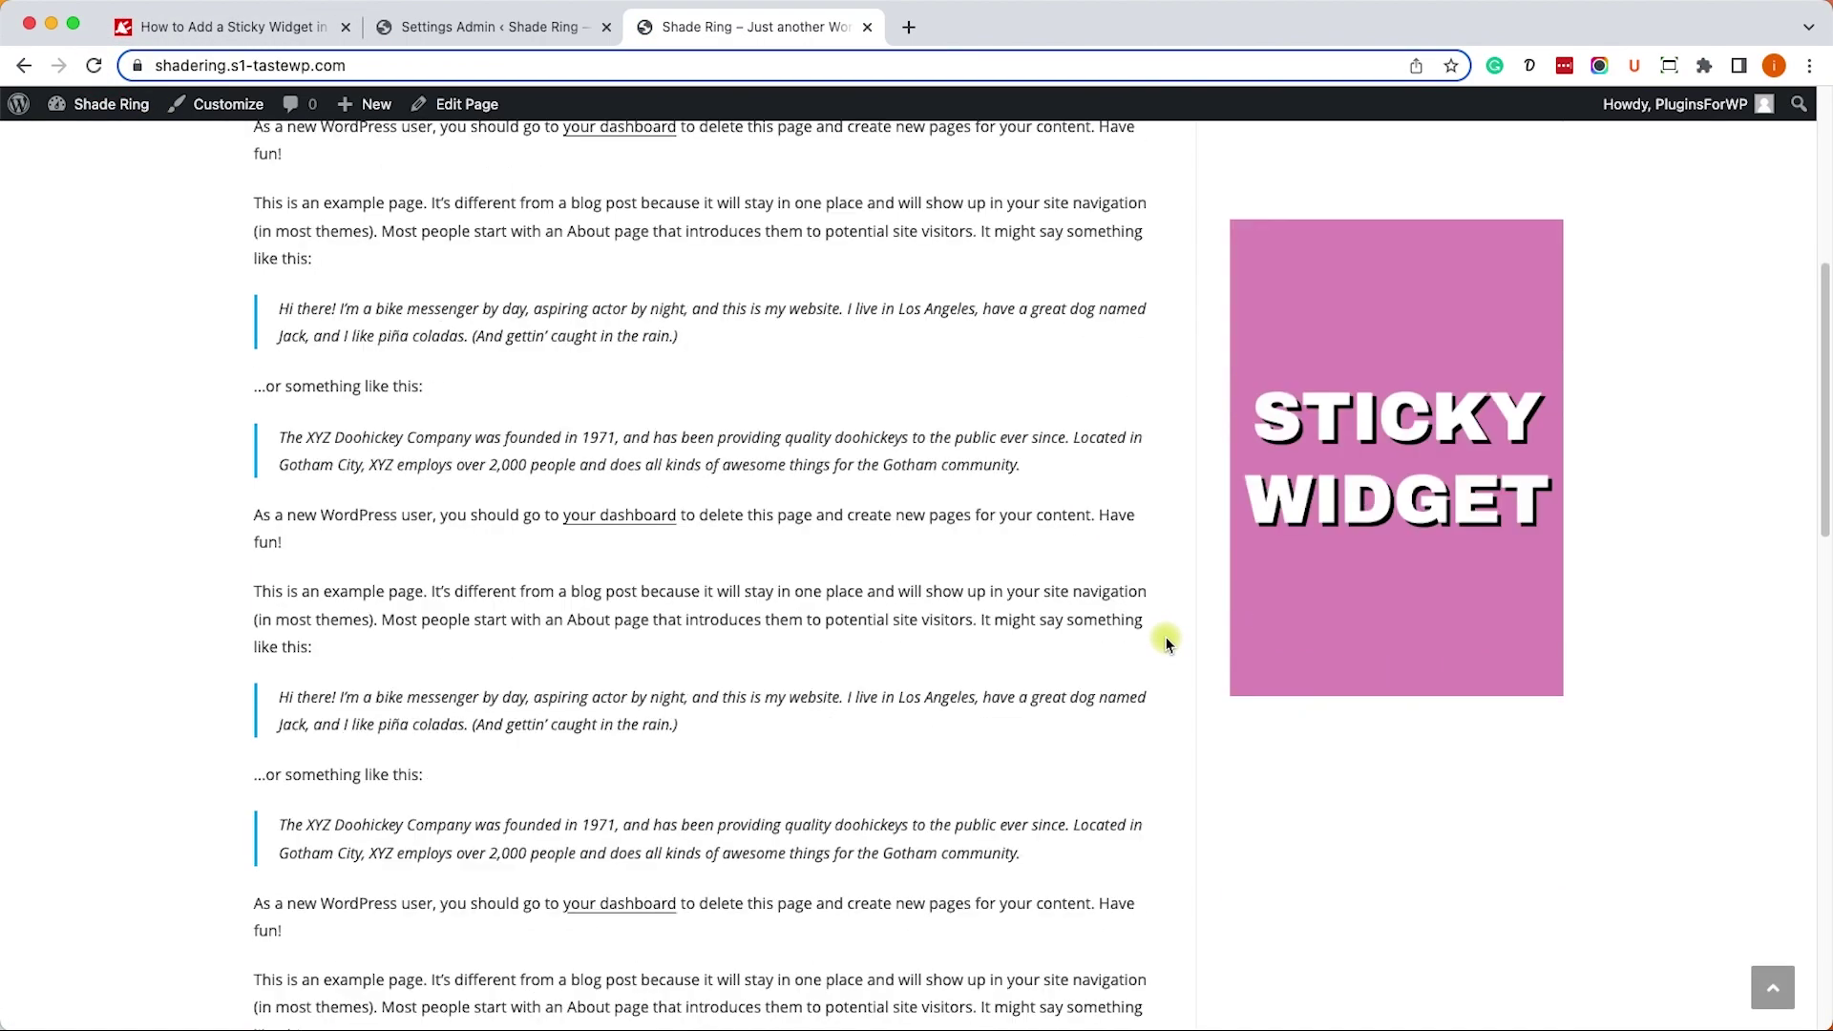
{"action": "scroll", "coordinate": [1332, 288], "scroll_direction": "down", "scroll_amount": 10}
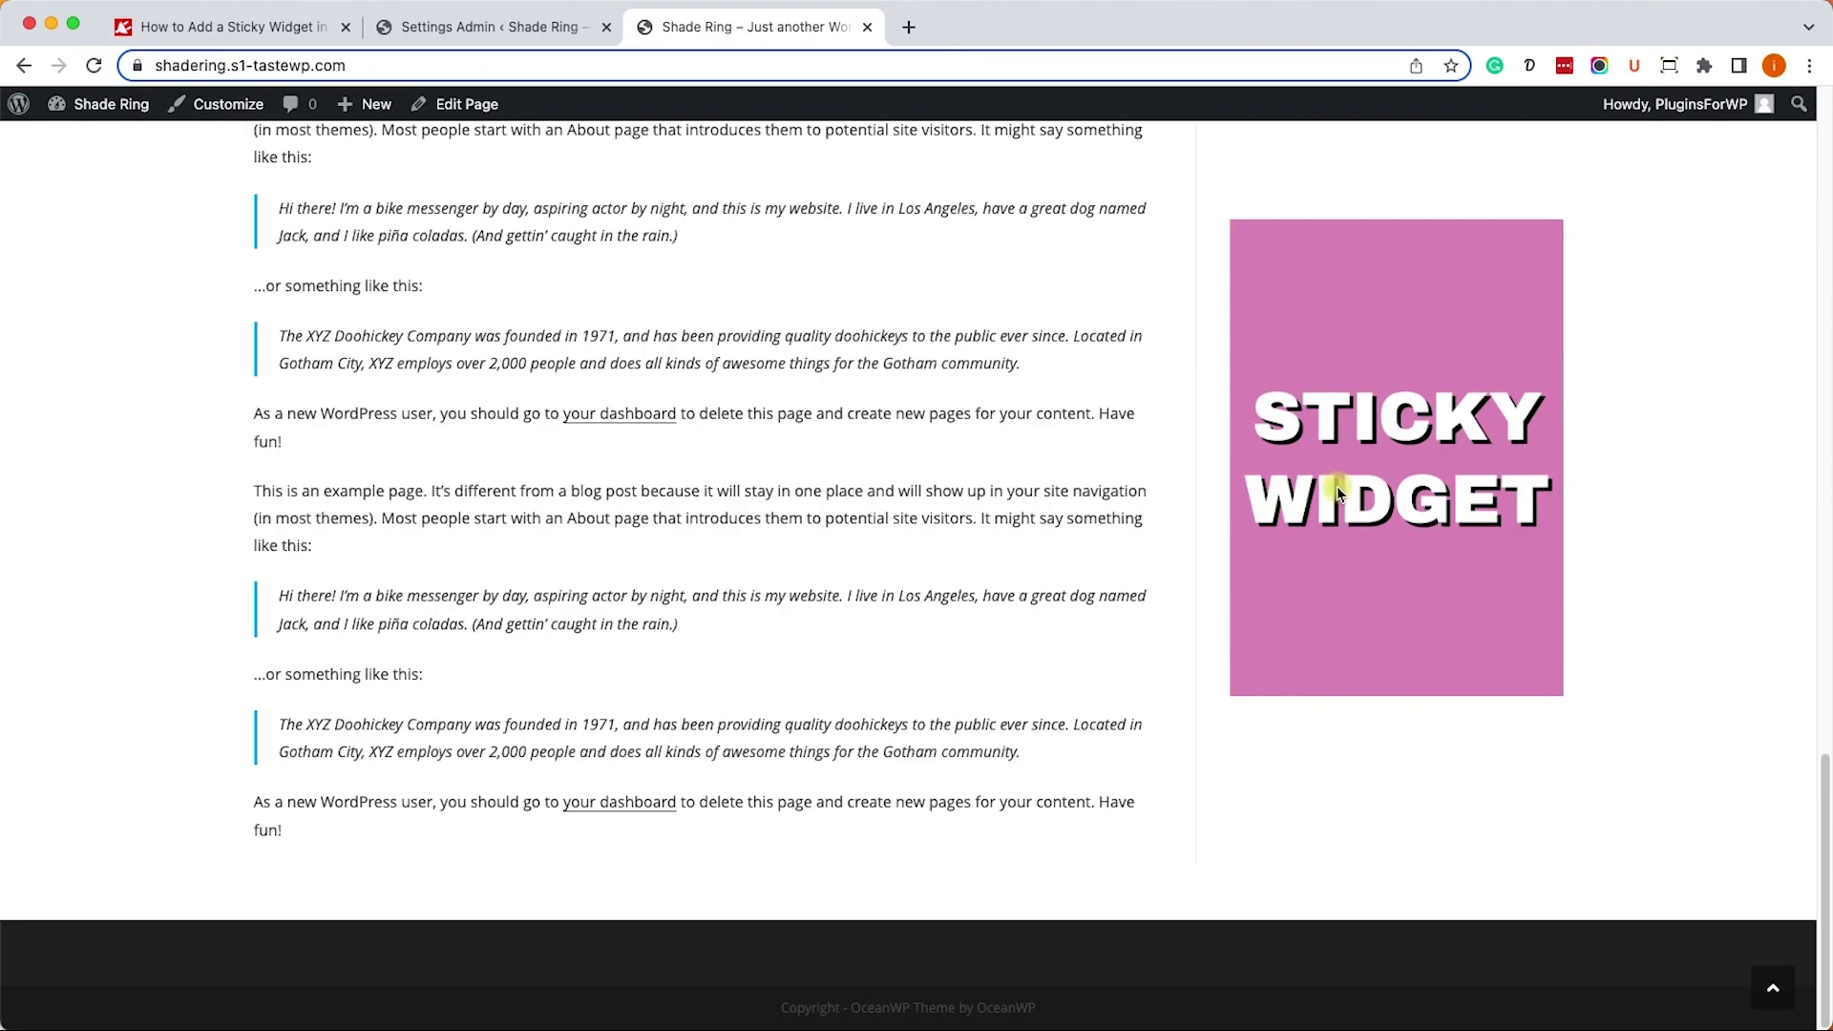
{"action": "scroll", "coordinate": [1336, 485], "scroll_direction": "up", "scroll_amount": 15}
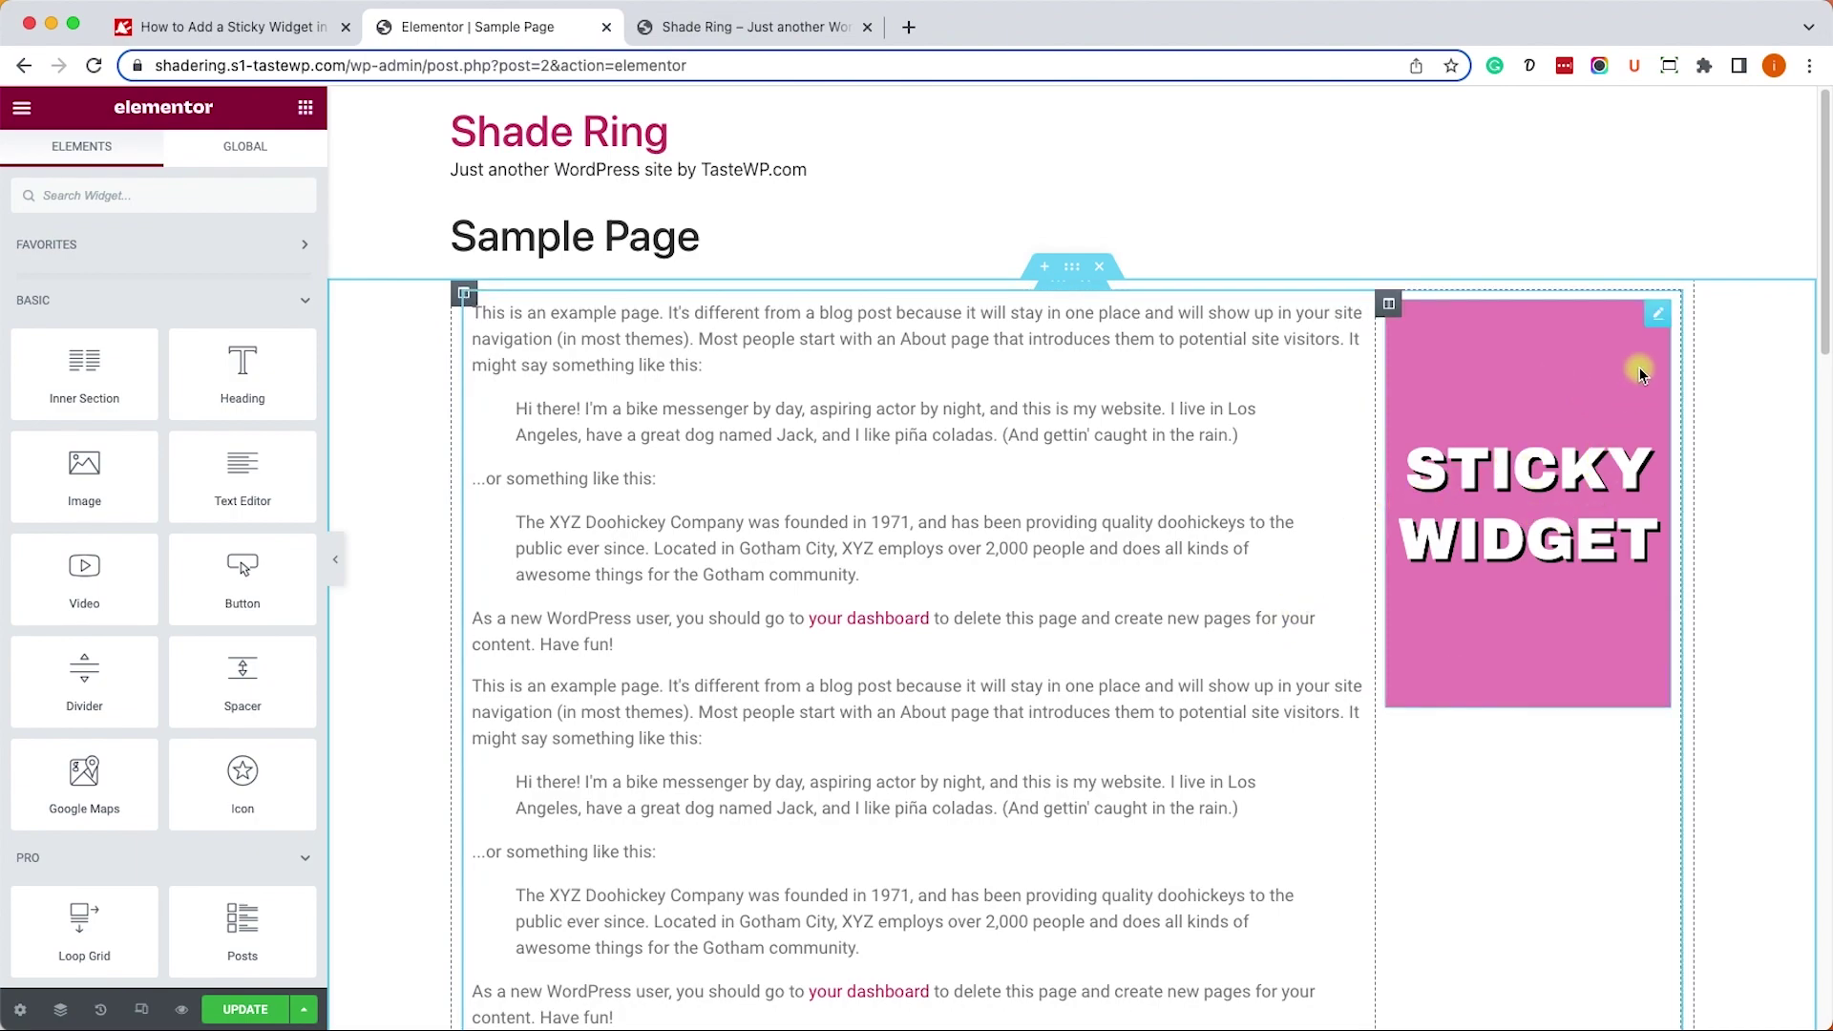
- Set the STICKY WIDGET image's Motion Effects Sticky option to Top
{"action": "left_click", "coordinate": [1660, 326]}
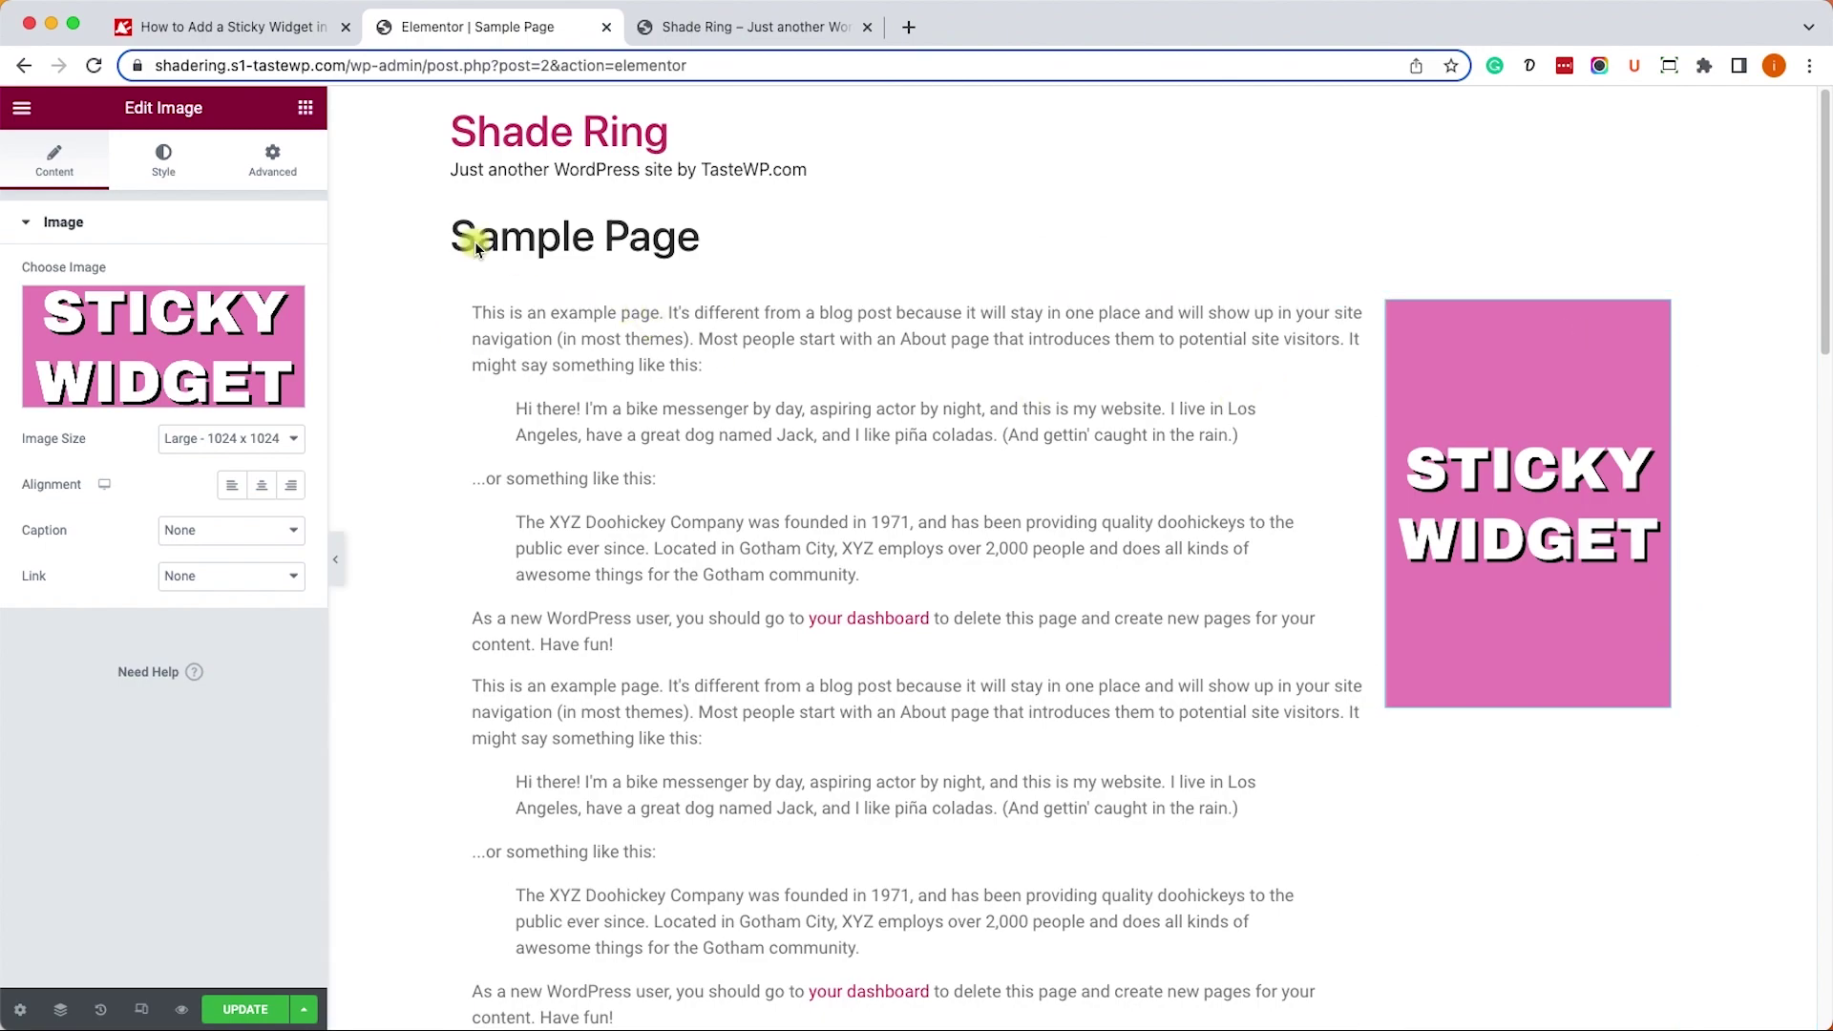
{"action": "left_click", "coordinate": [286, 168]}
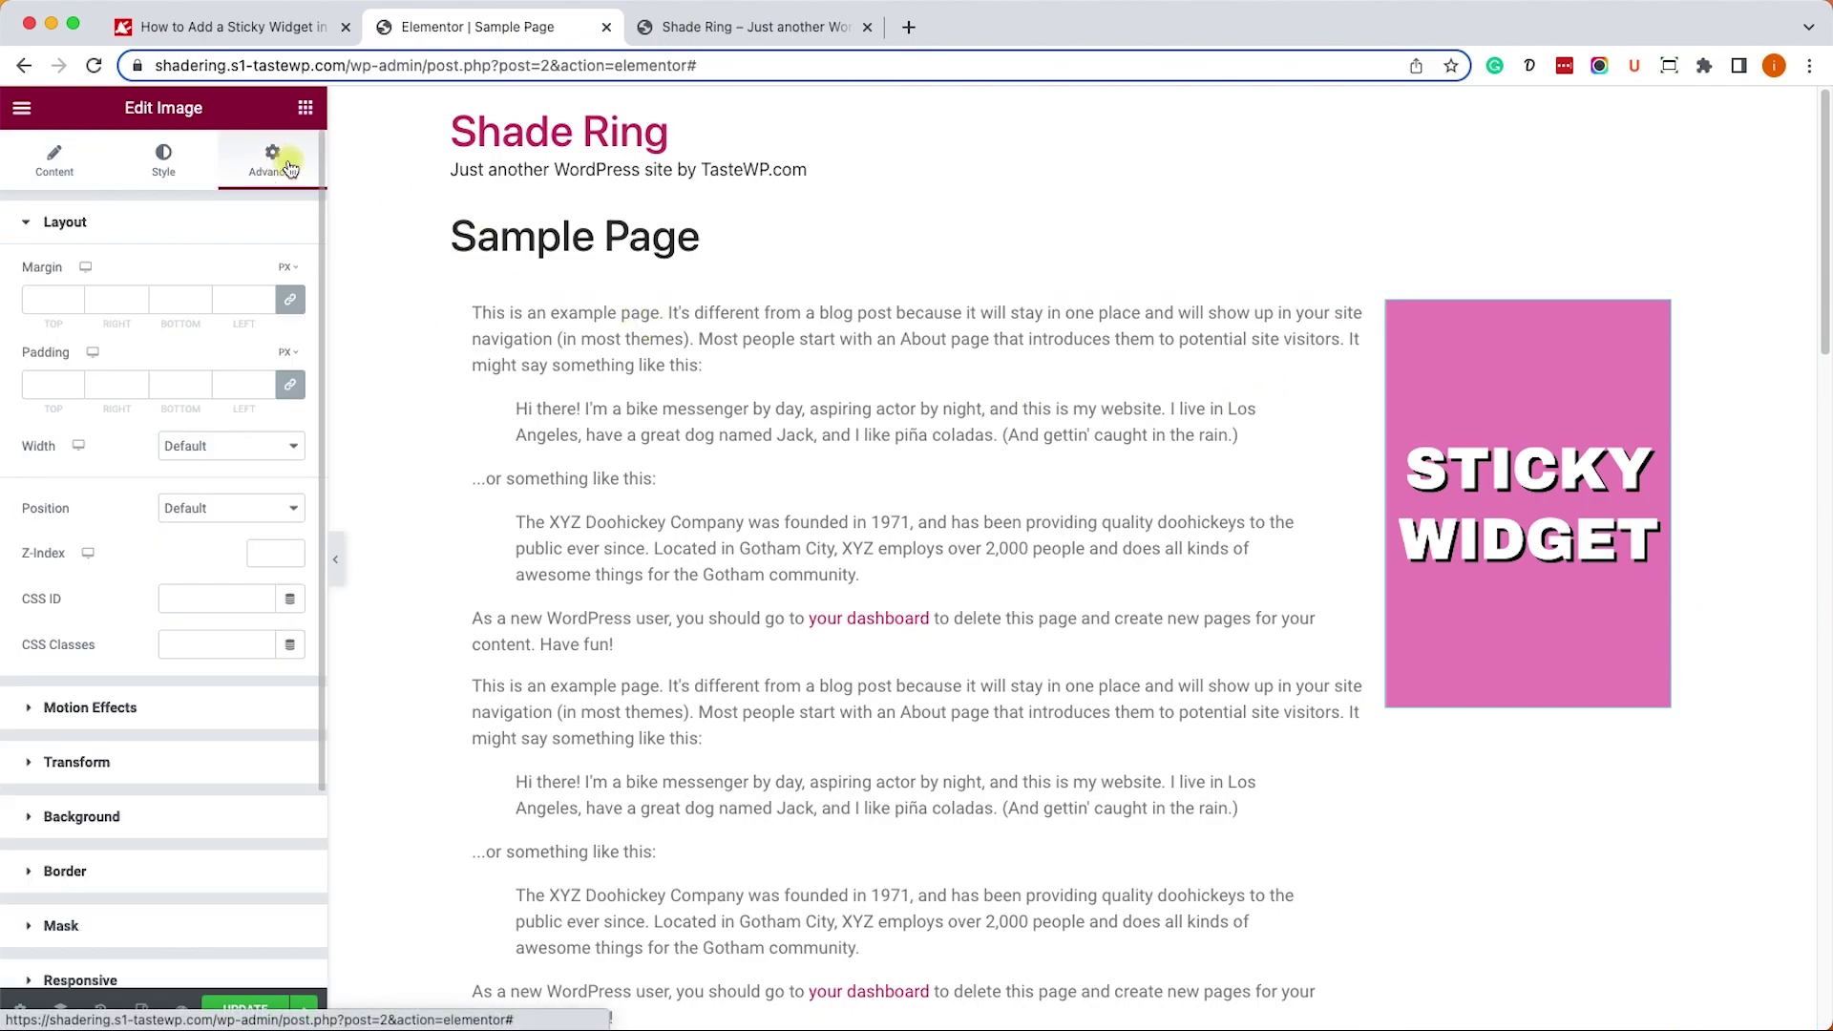
{"action": "left_click", "coordinate": [181, 718]}
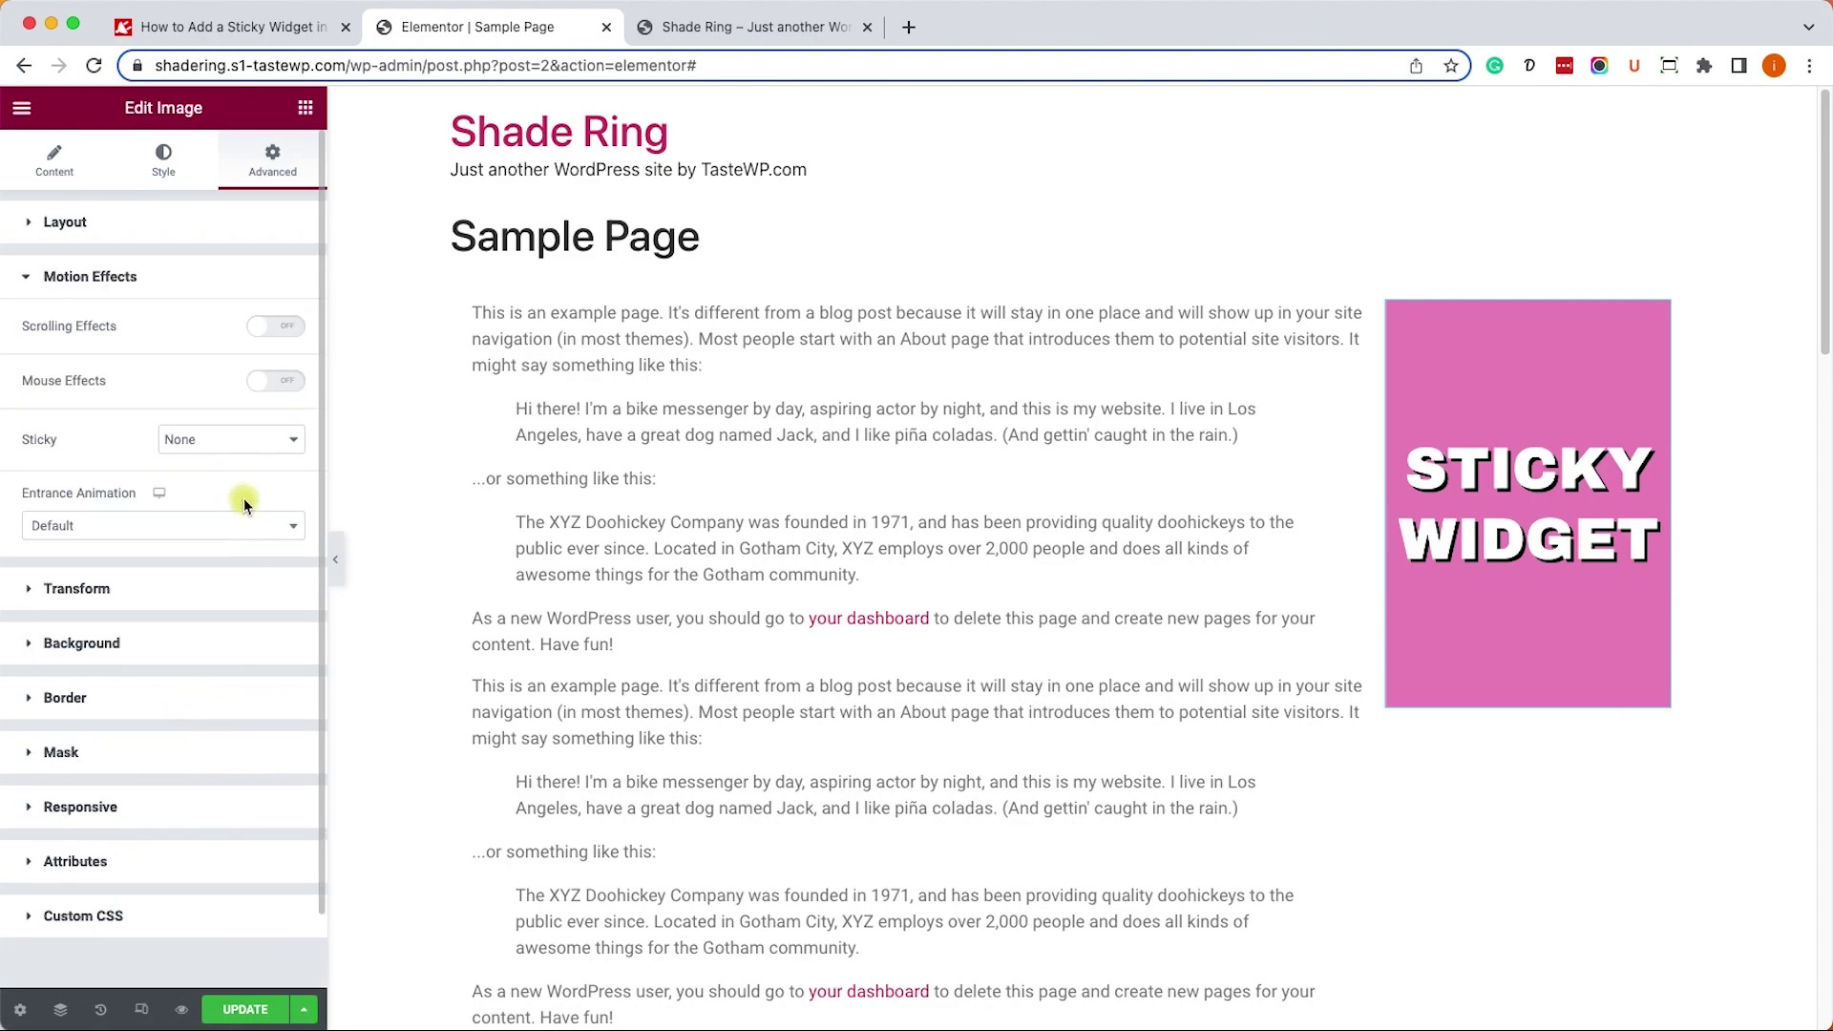
{"action": "left_click", "coordinate": [256, 439]}
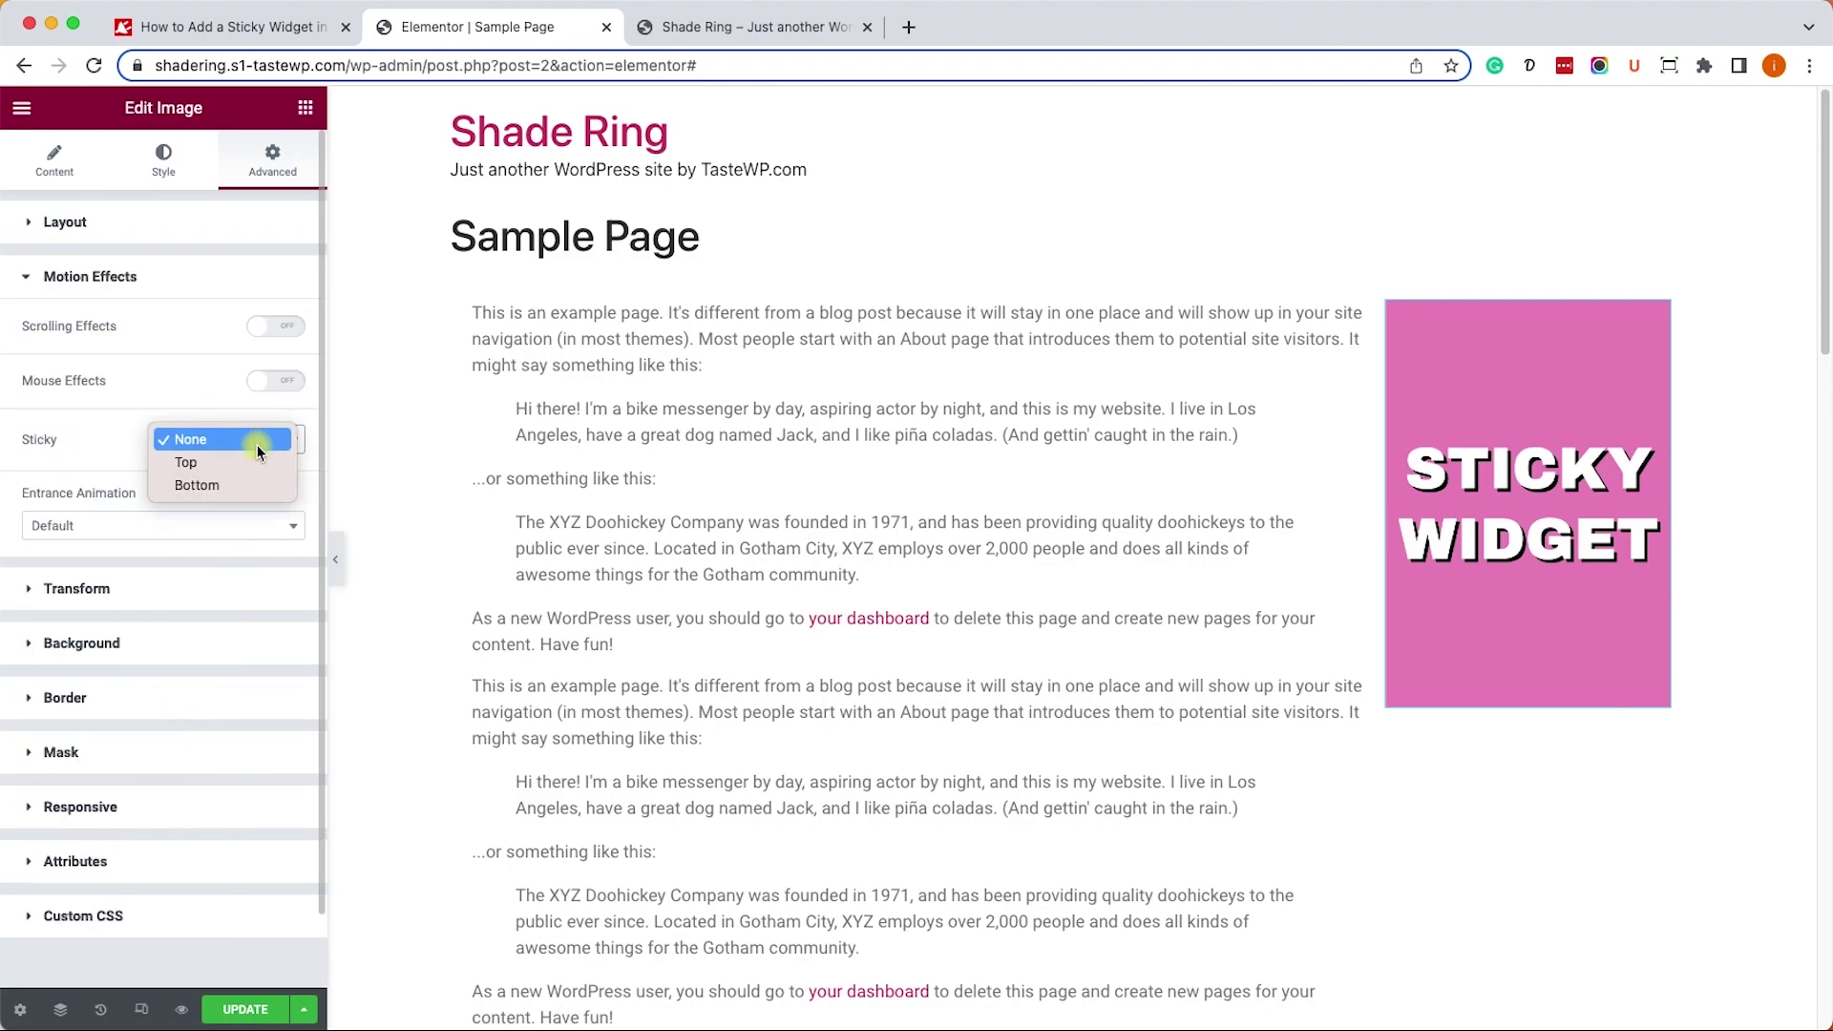
{"action": "left_click", "coordinate": [251, 460]}
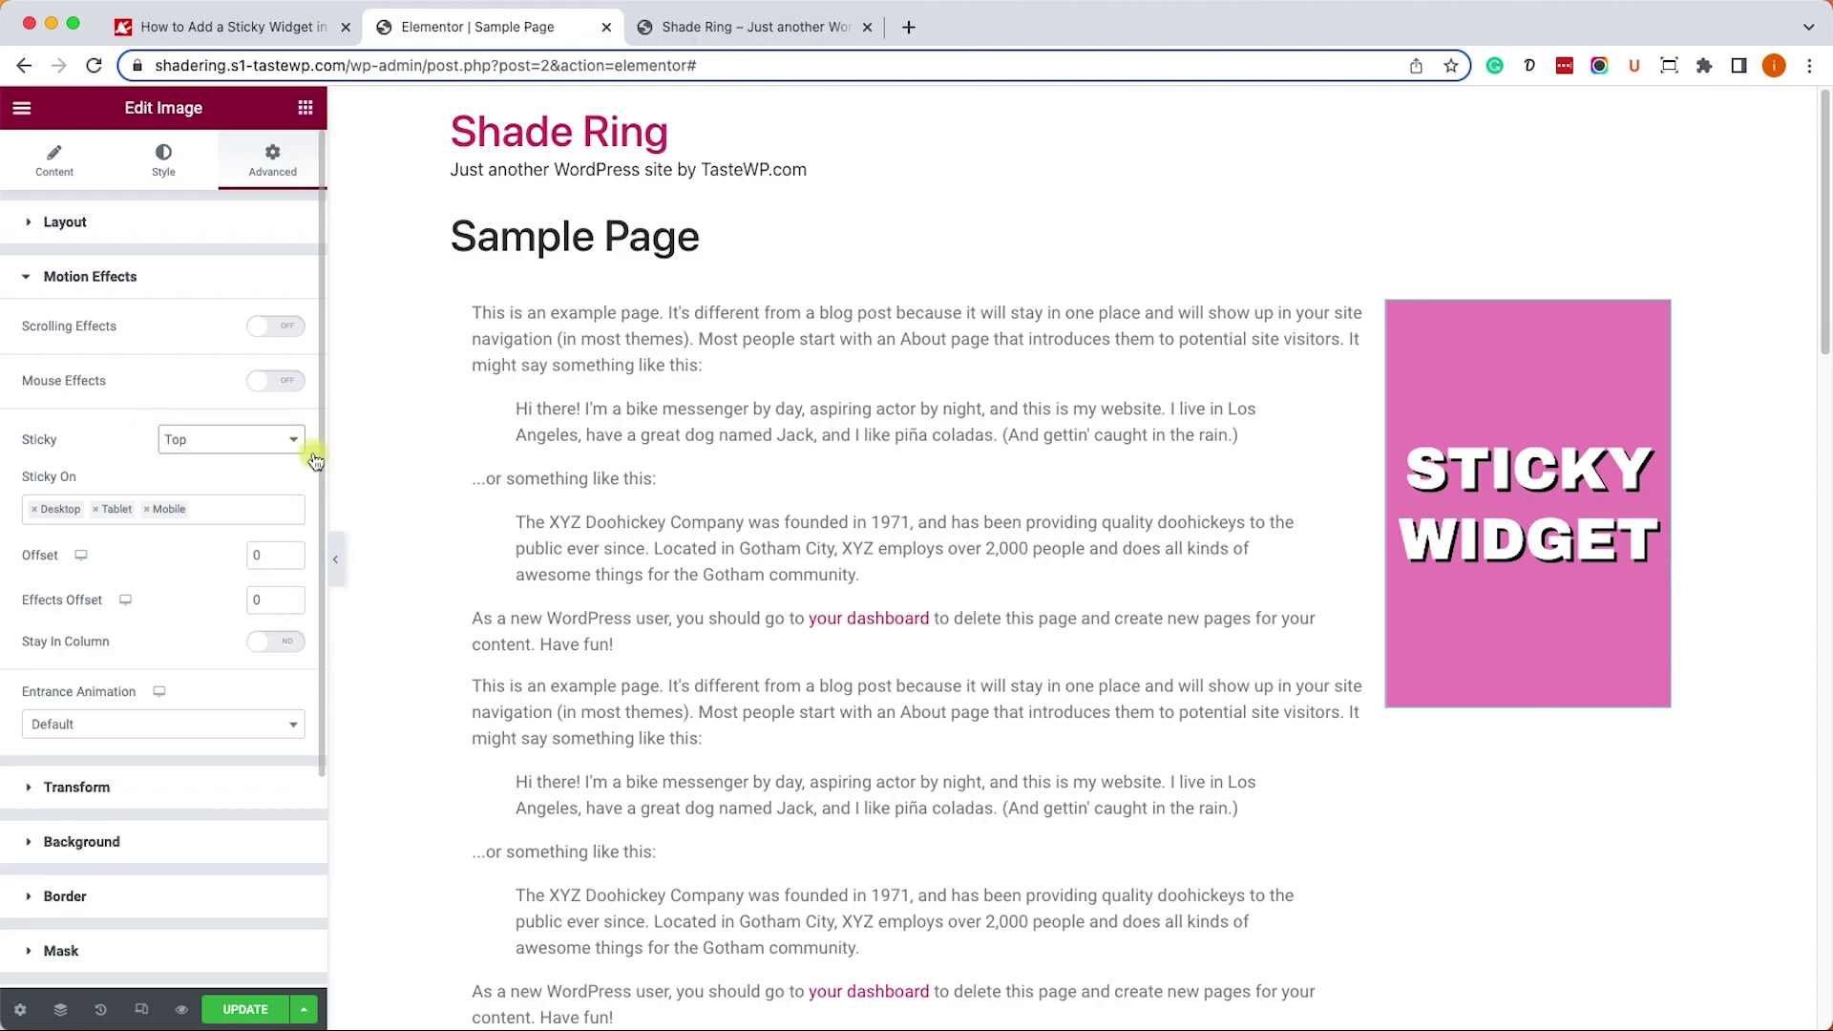
- Raise the sticky offset to 32 and update the page
{"action": "scroll", "coordinate": [1337, 401], "scroll_direction": "down", "scroll_amount": 10}
{"action": "scroll", "coordinate": [1430, 320], "scroll_direction": "down", "scroll_amount": 8}
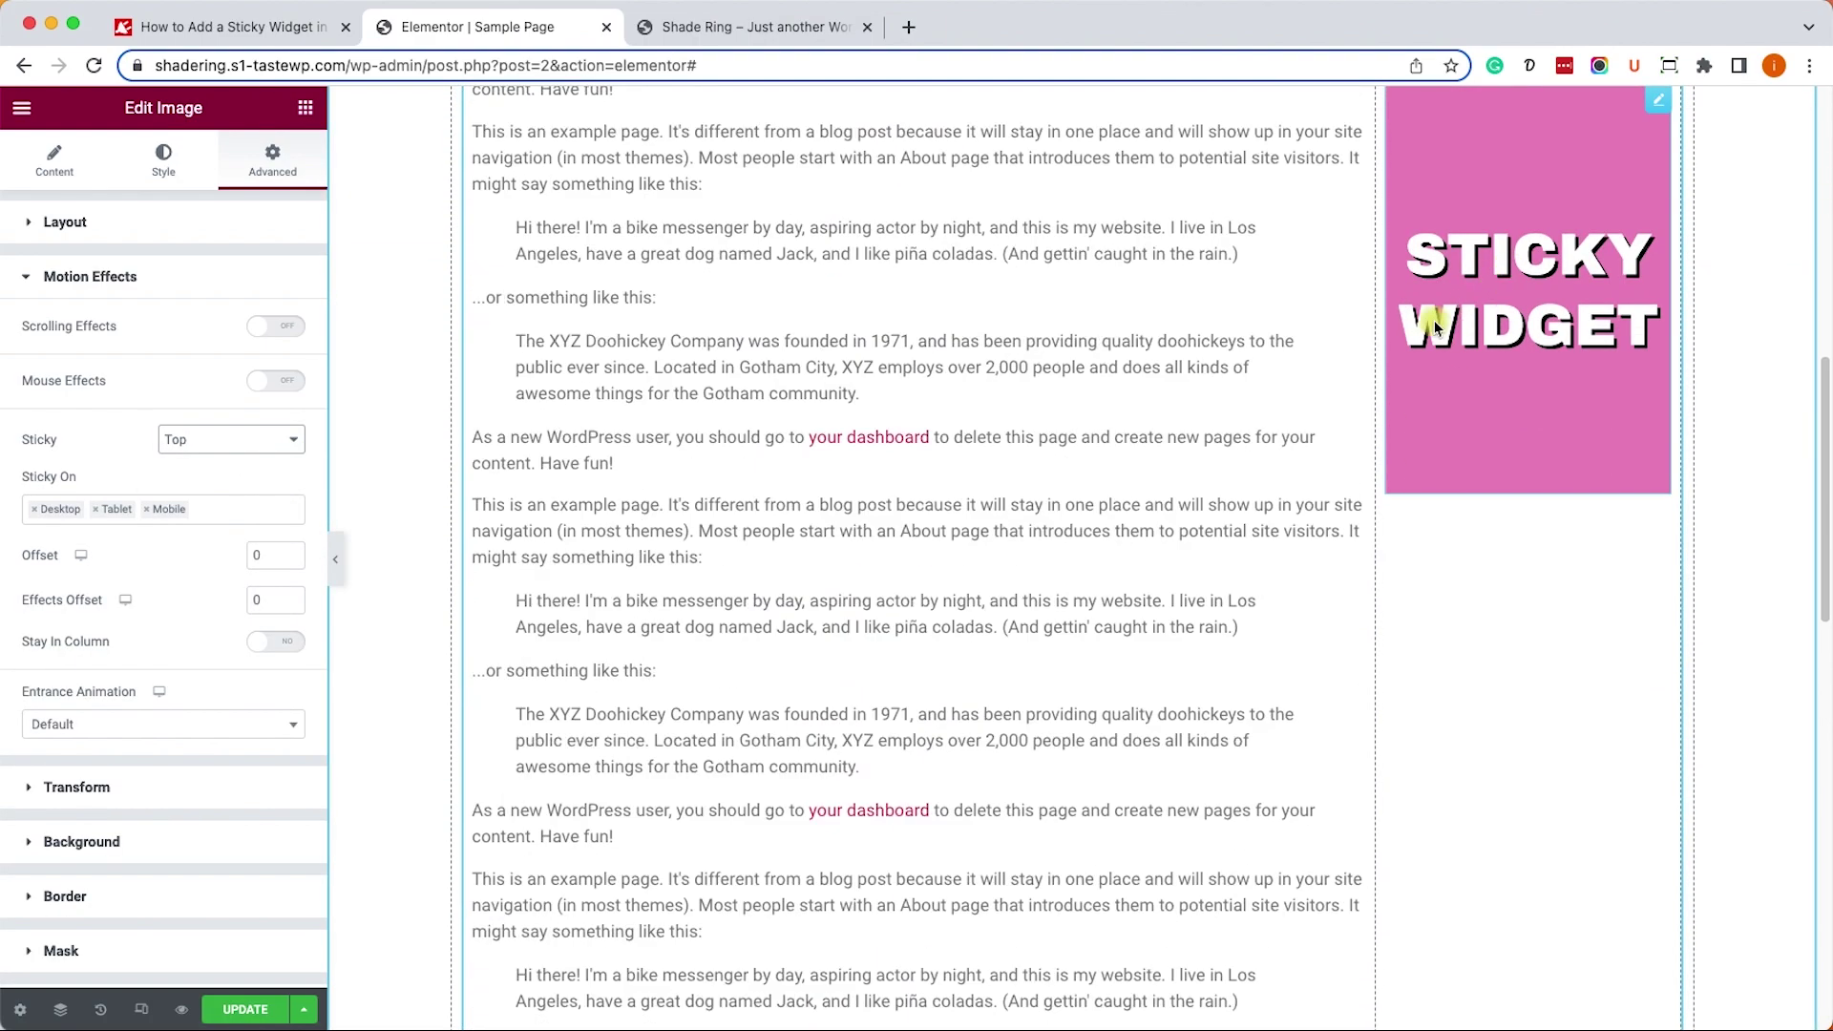
{"action": "scroll", "coordinate": [1431, 321], "scroll_direction": "up", "scroll_amount": 15}
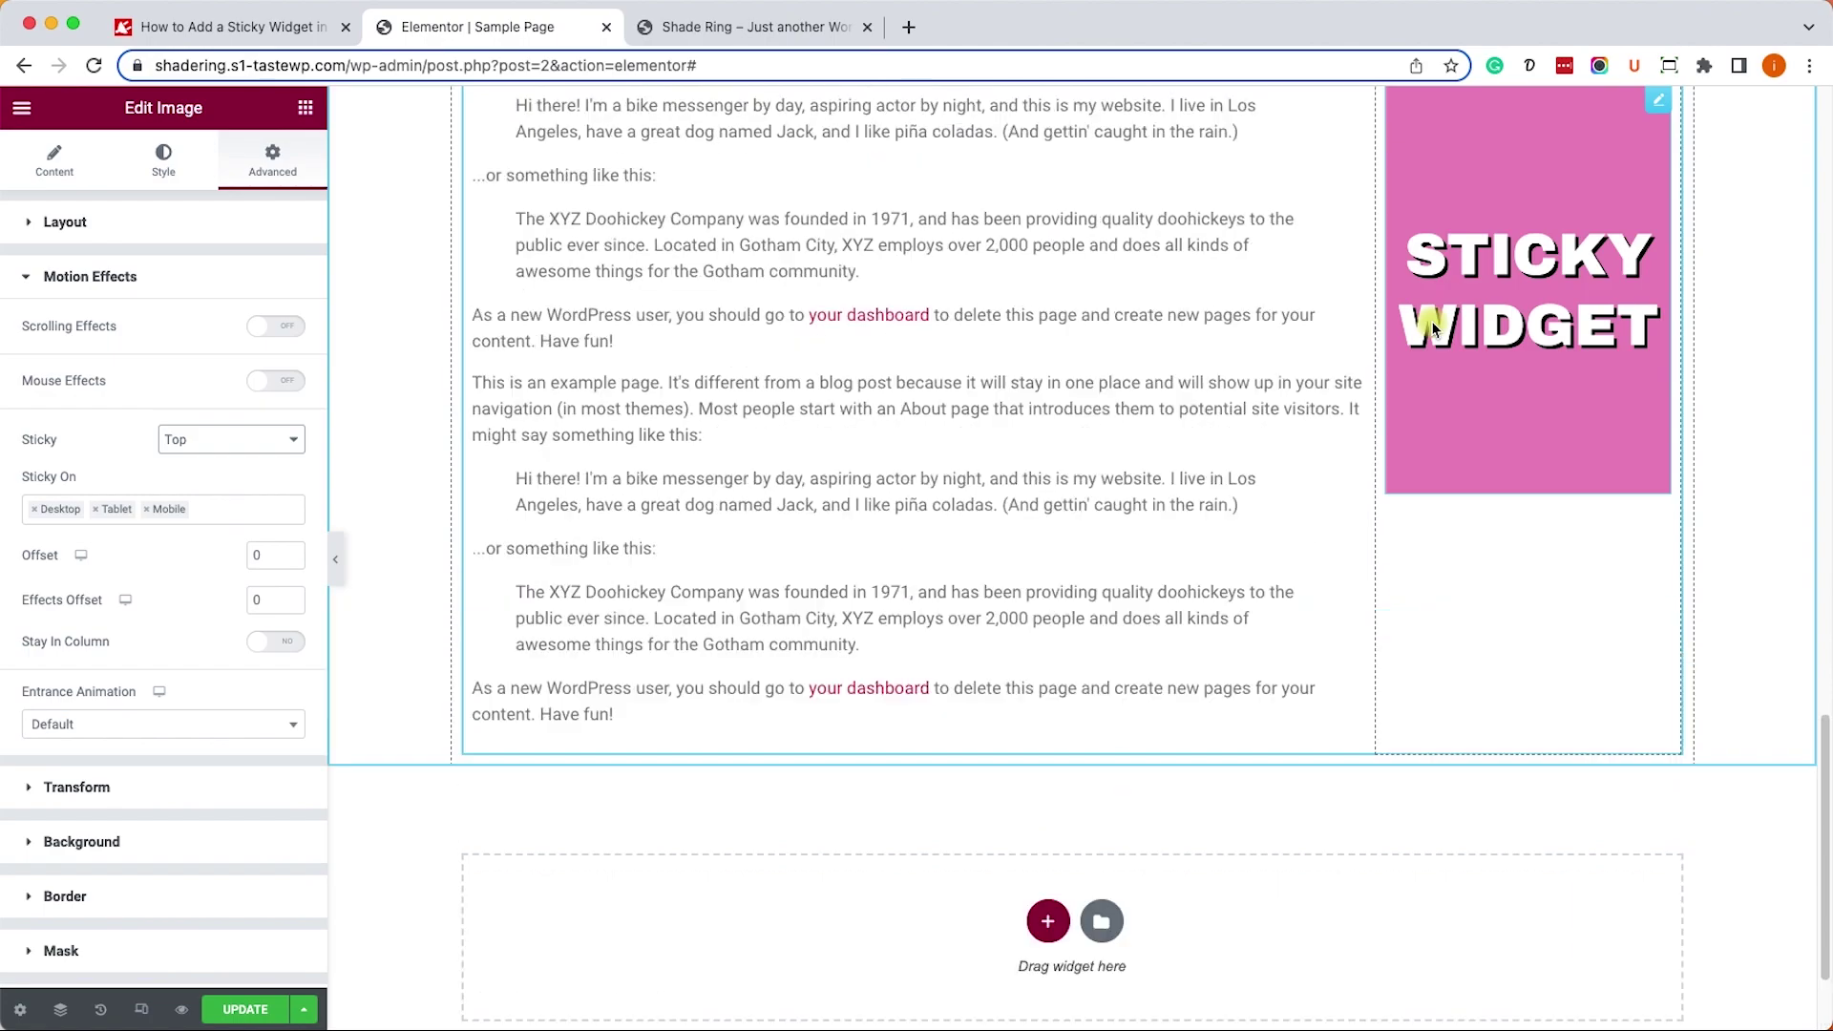
{"action": "scroll", "coordinate": [1430, 320], "scroll_direction": "up", "scroll_amount": 3}
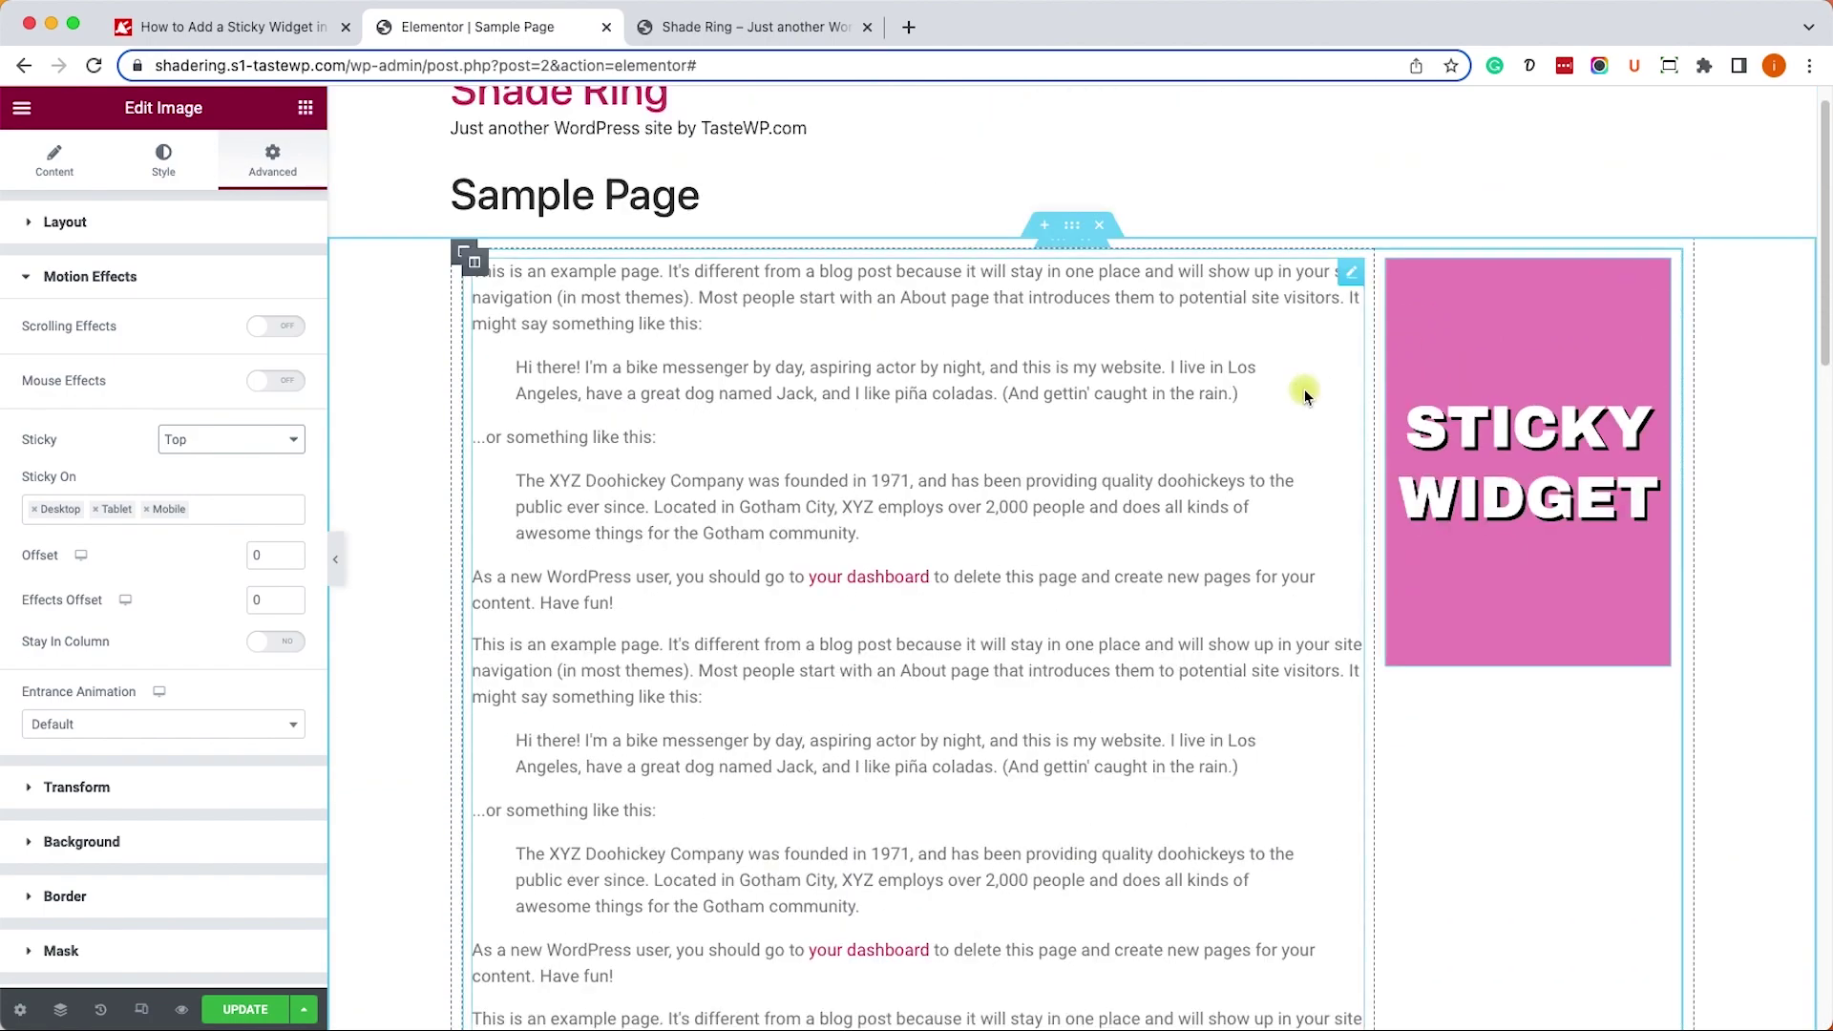
{"action": "left_click", "coordinate": [295, 550]}
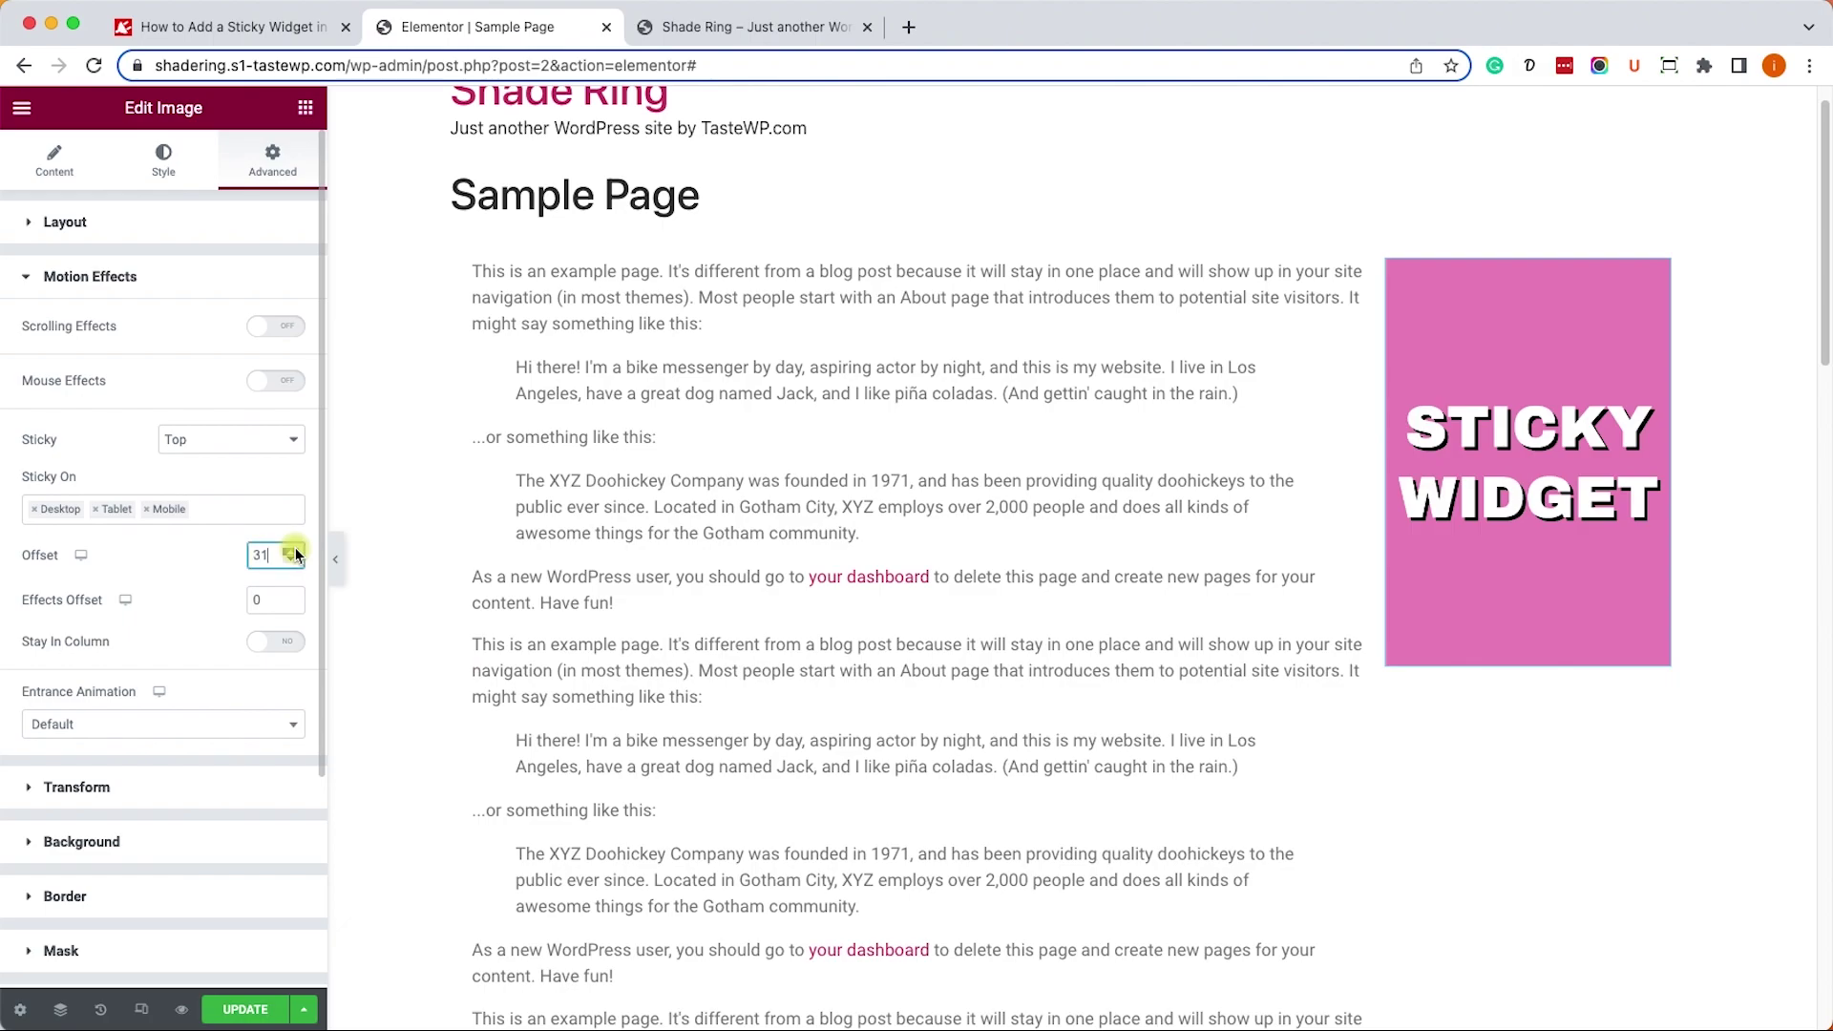
{"action": "scroll", "coordinate": [953, 491], "scroll_direction": "down", "scroll_amount": 10}
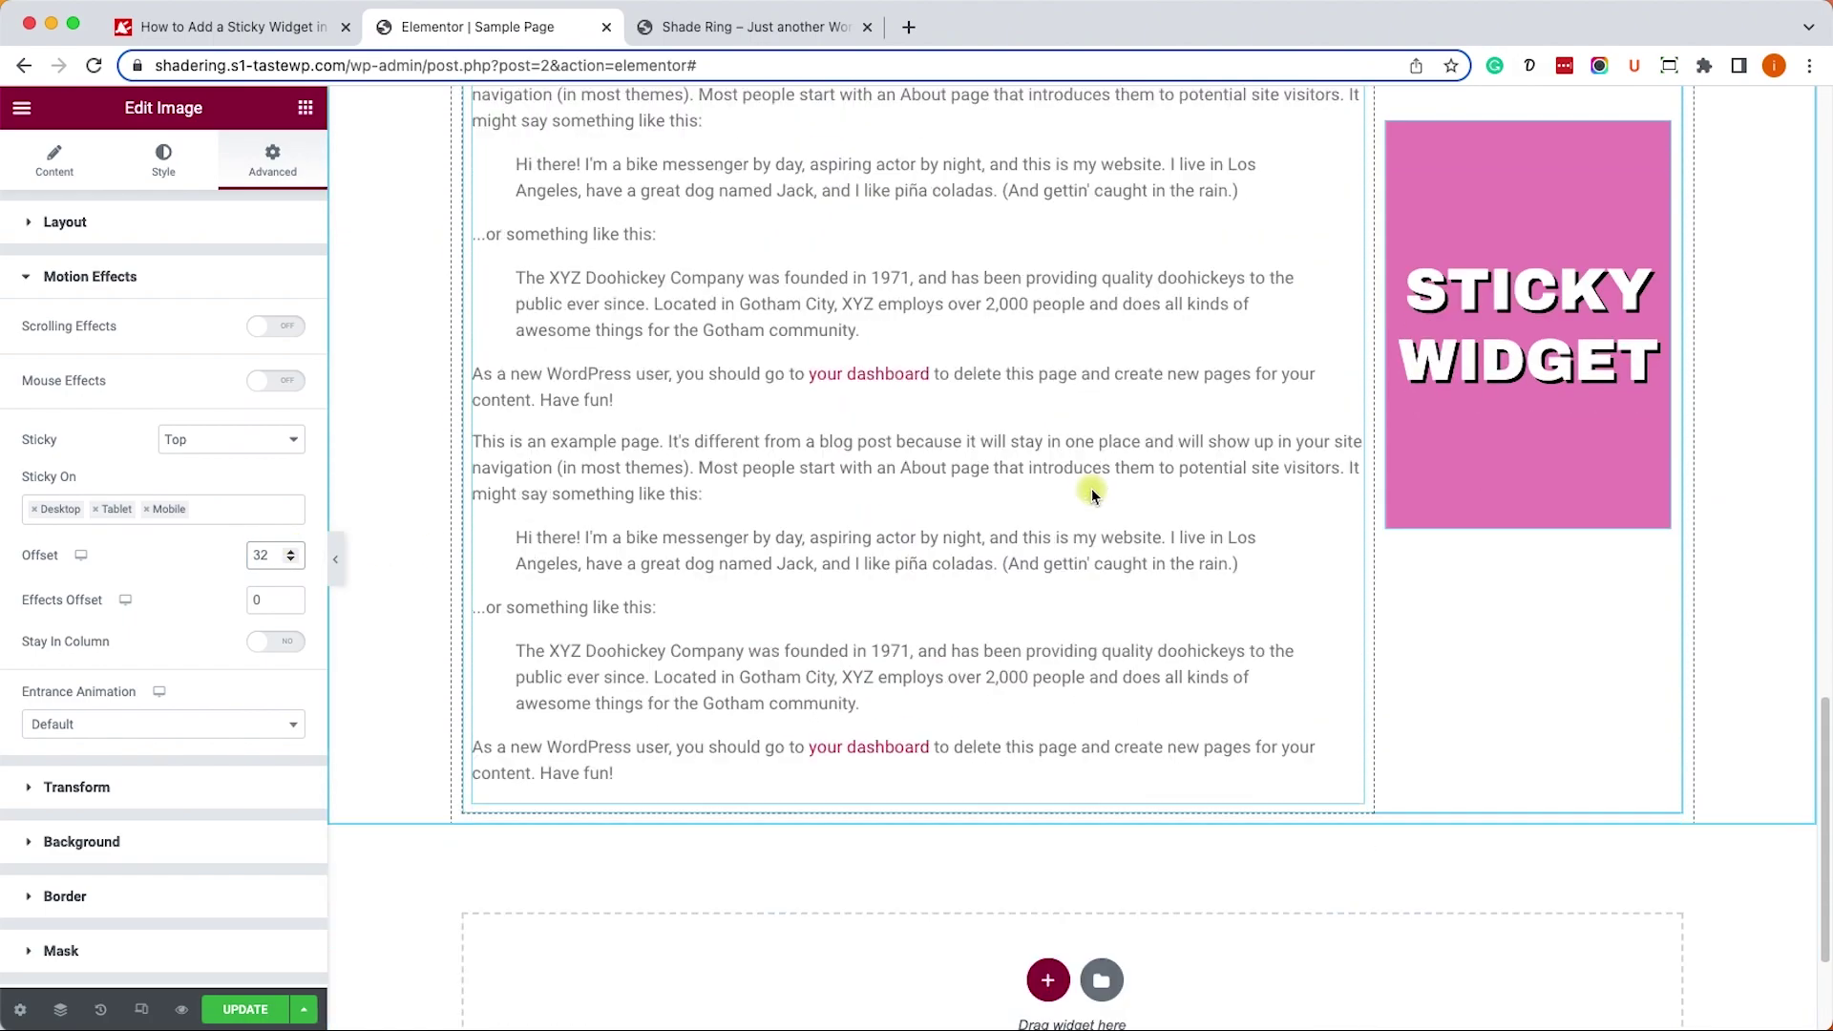
{"action": "scroll", "coordinate": [1068, 491], "scroll_direction": "up", "scroll_amount": 10}
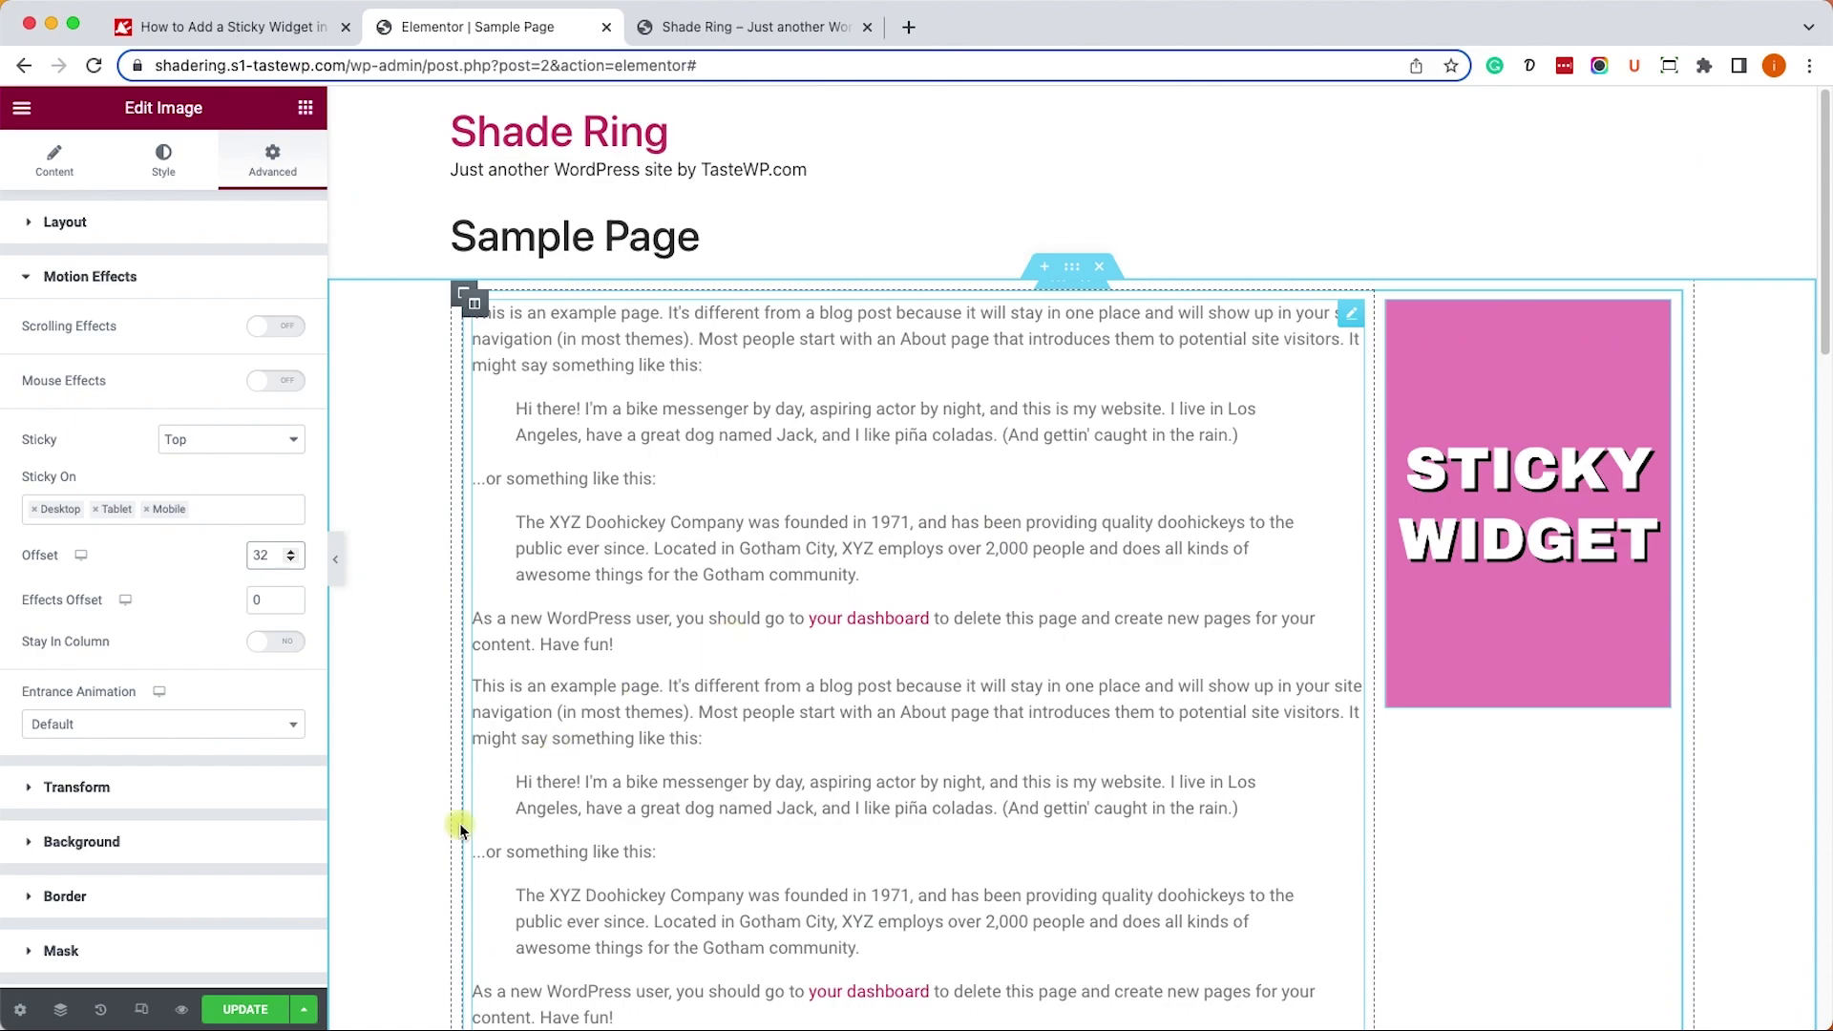
{"action": "left_click", "coordinate": [245, 1009]}
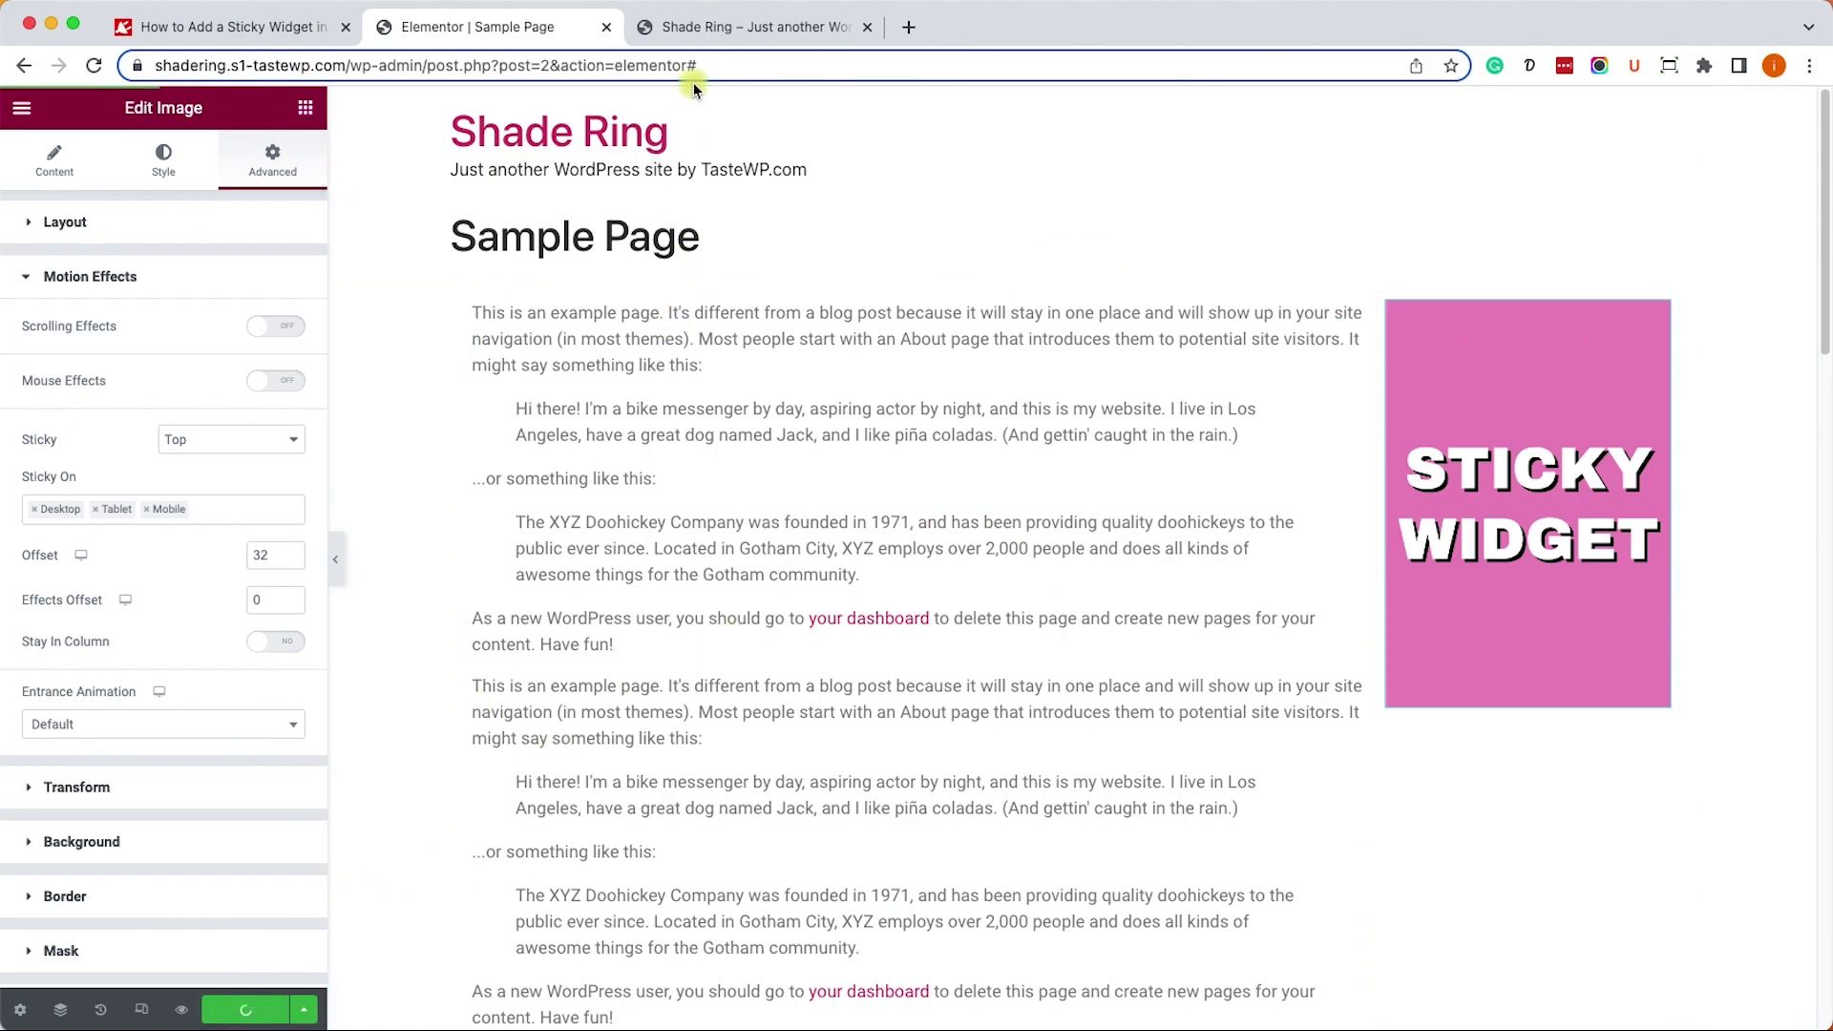
- Reload the live Shade Ring page and scroll down and up to test the sticky image
{"action": "left_click", "coordinate": [703, 36]}
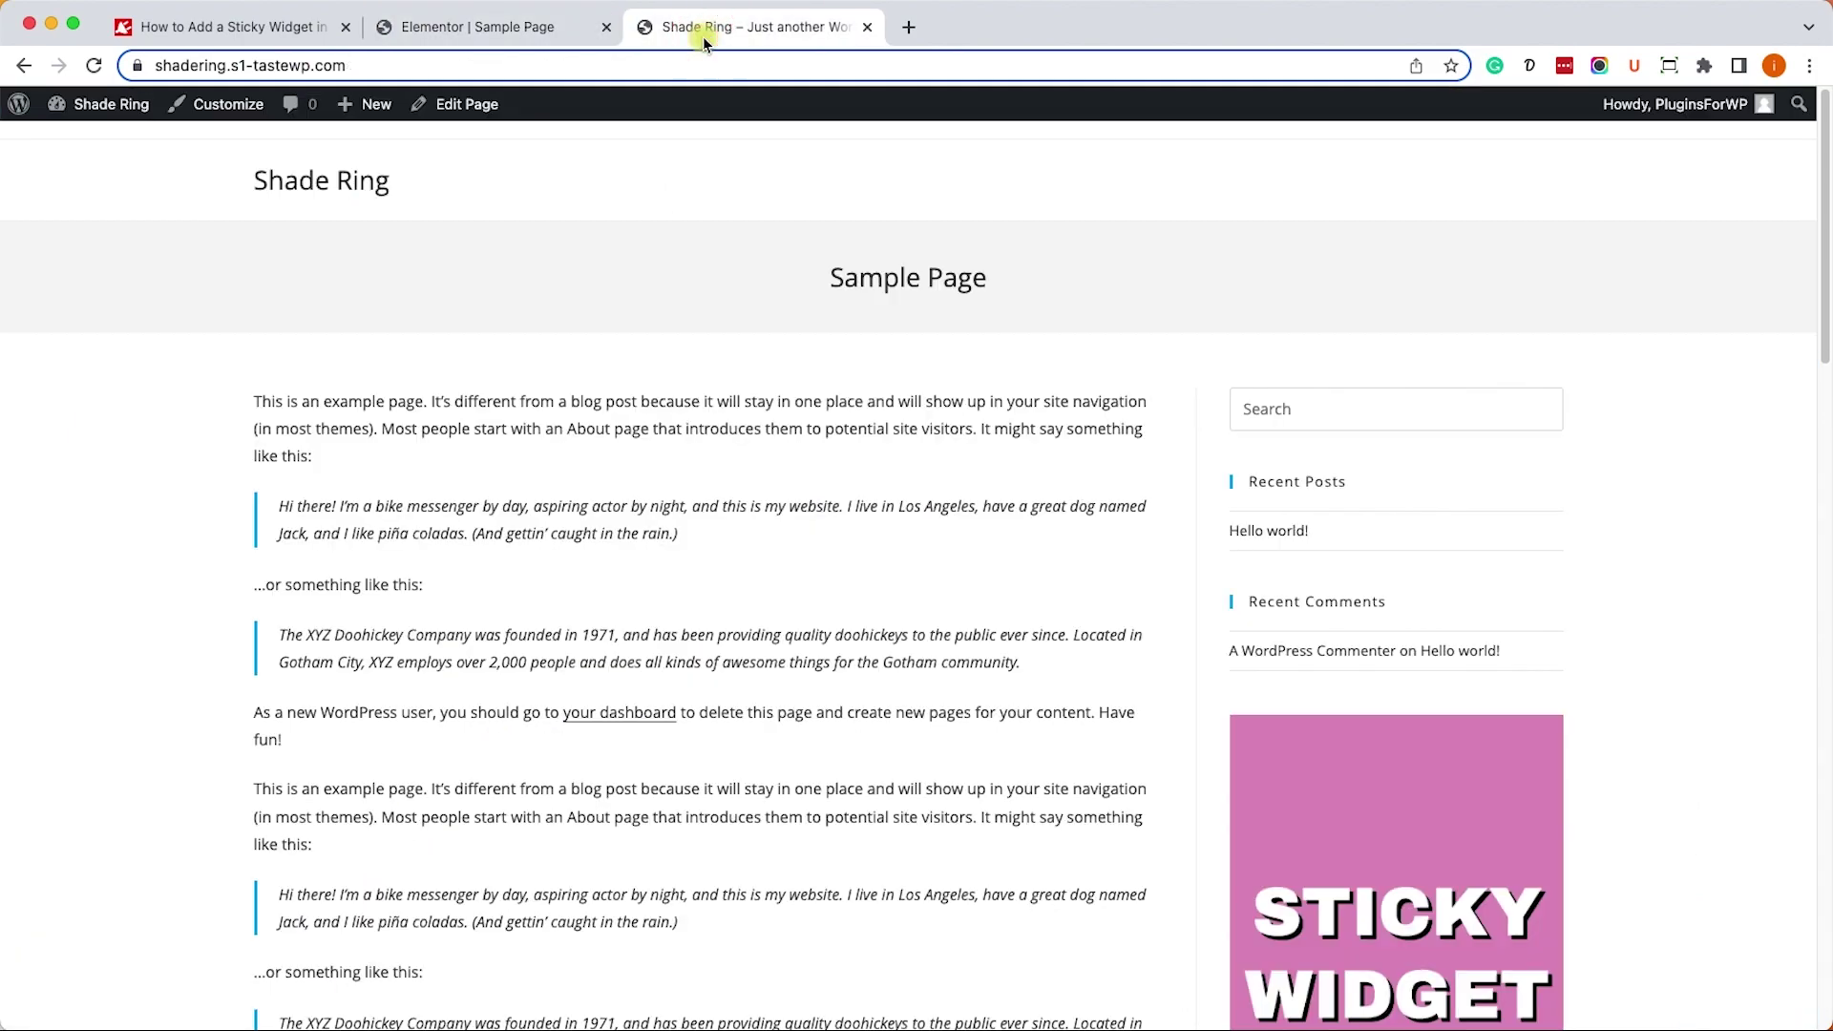
{"action": "left_click", "coordinate": [94, 65]}
{"action": "scroll", "coordinate": [843, 397], "scroll_direction": "down", "scroll_amount": 3}
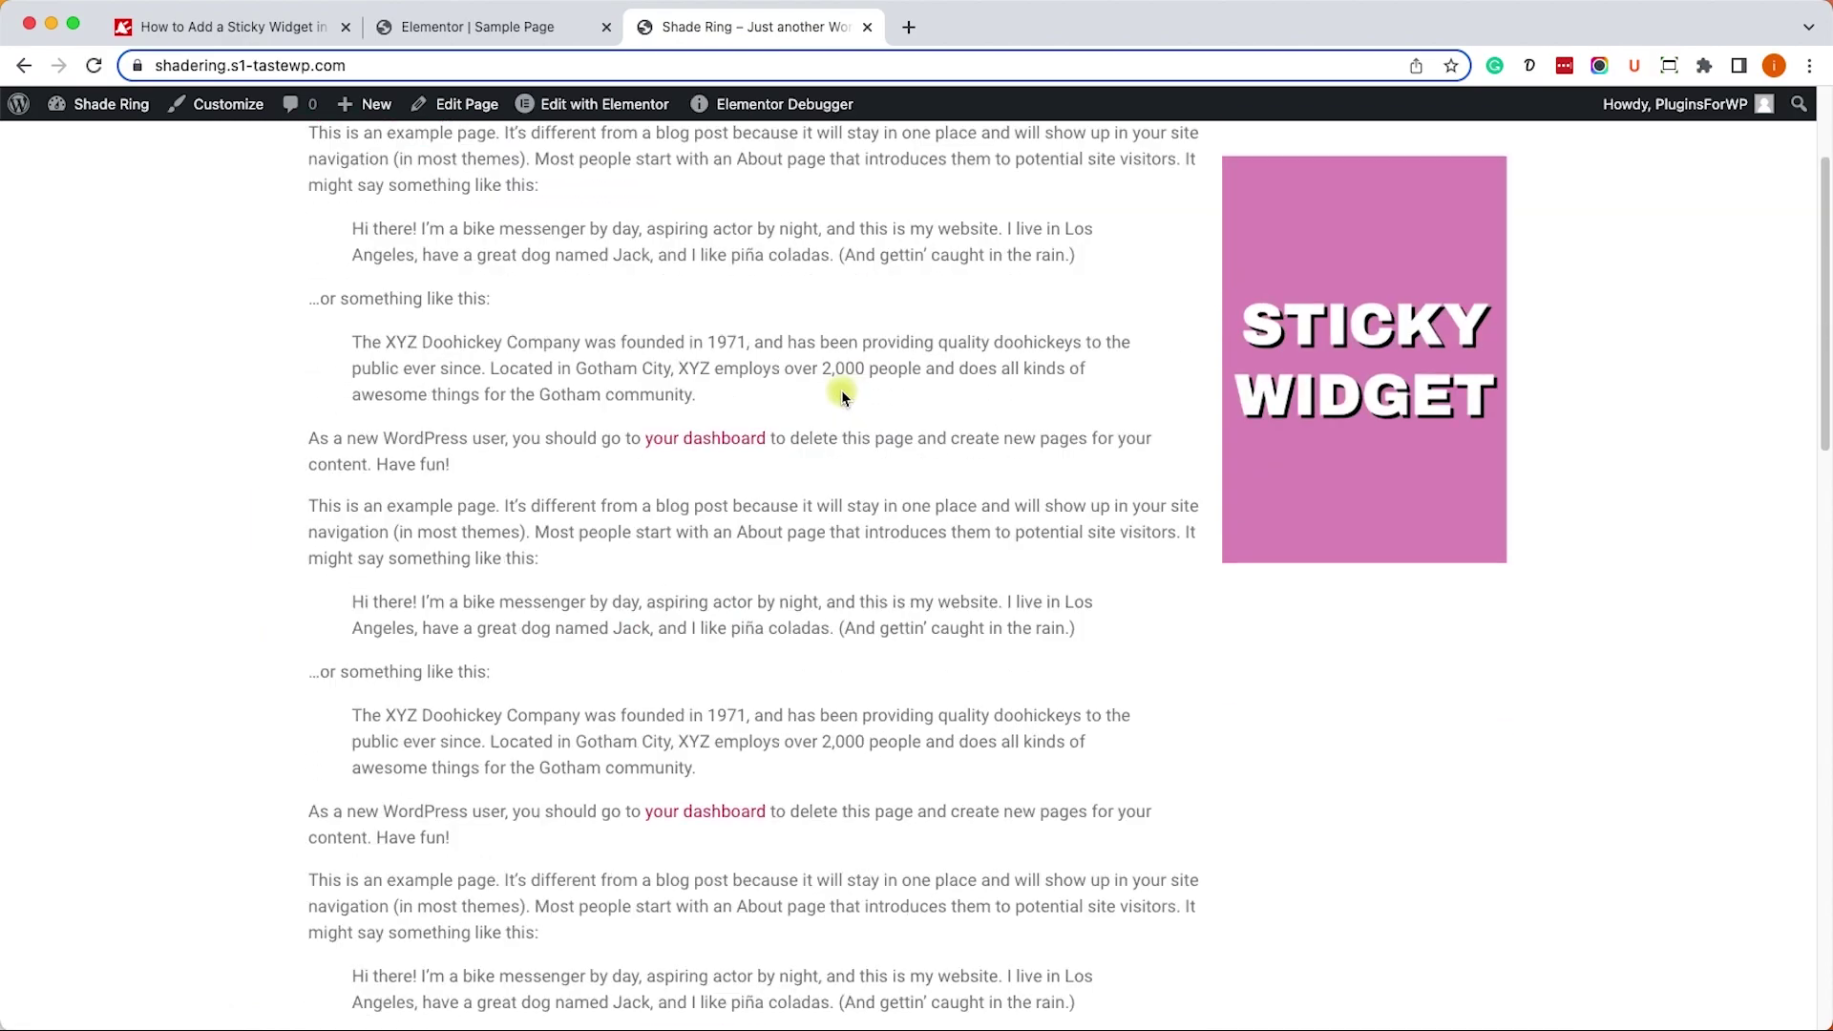
{"action": "scroll", "coordinate": [843, 397], "scroll_direction": "down", "scroll_amount": 3}
{"action": "scroll", "coordinate": [843, 397], "scroll_direction": "up", "scroll_amount": 10}
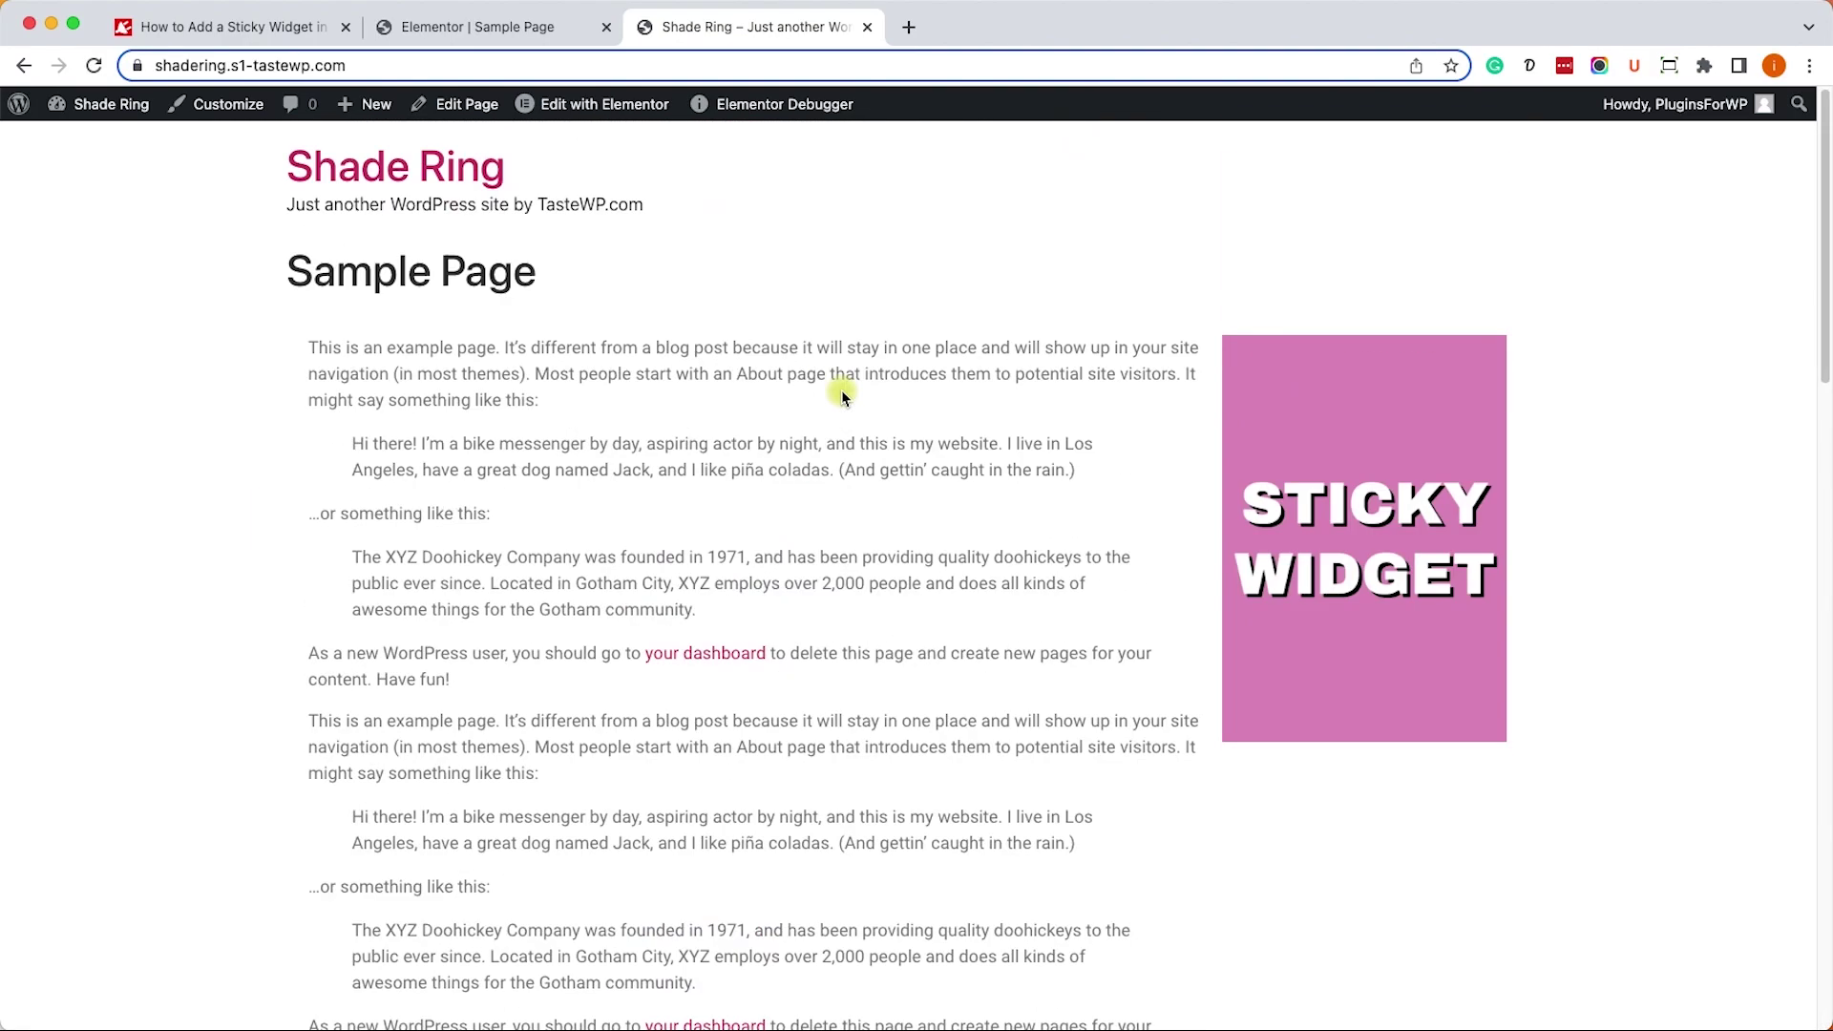
{"action": "scroll", "coordinate": [843, 397], "scroll_direction": "down", "scroll_amount": 8}
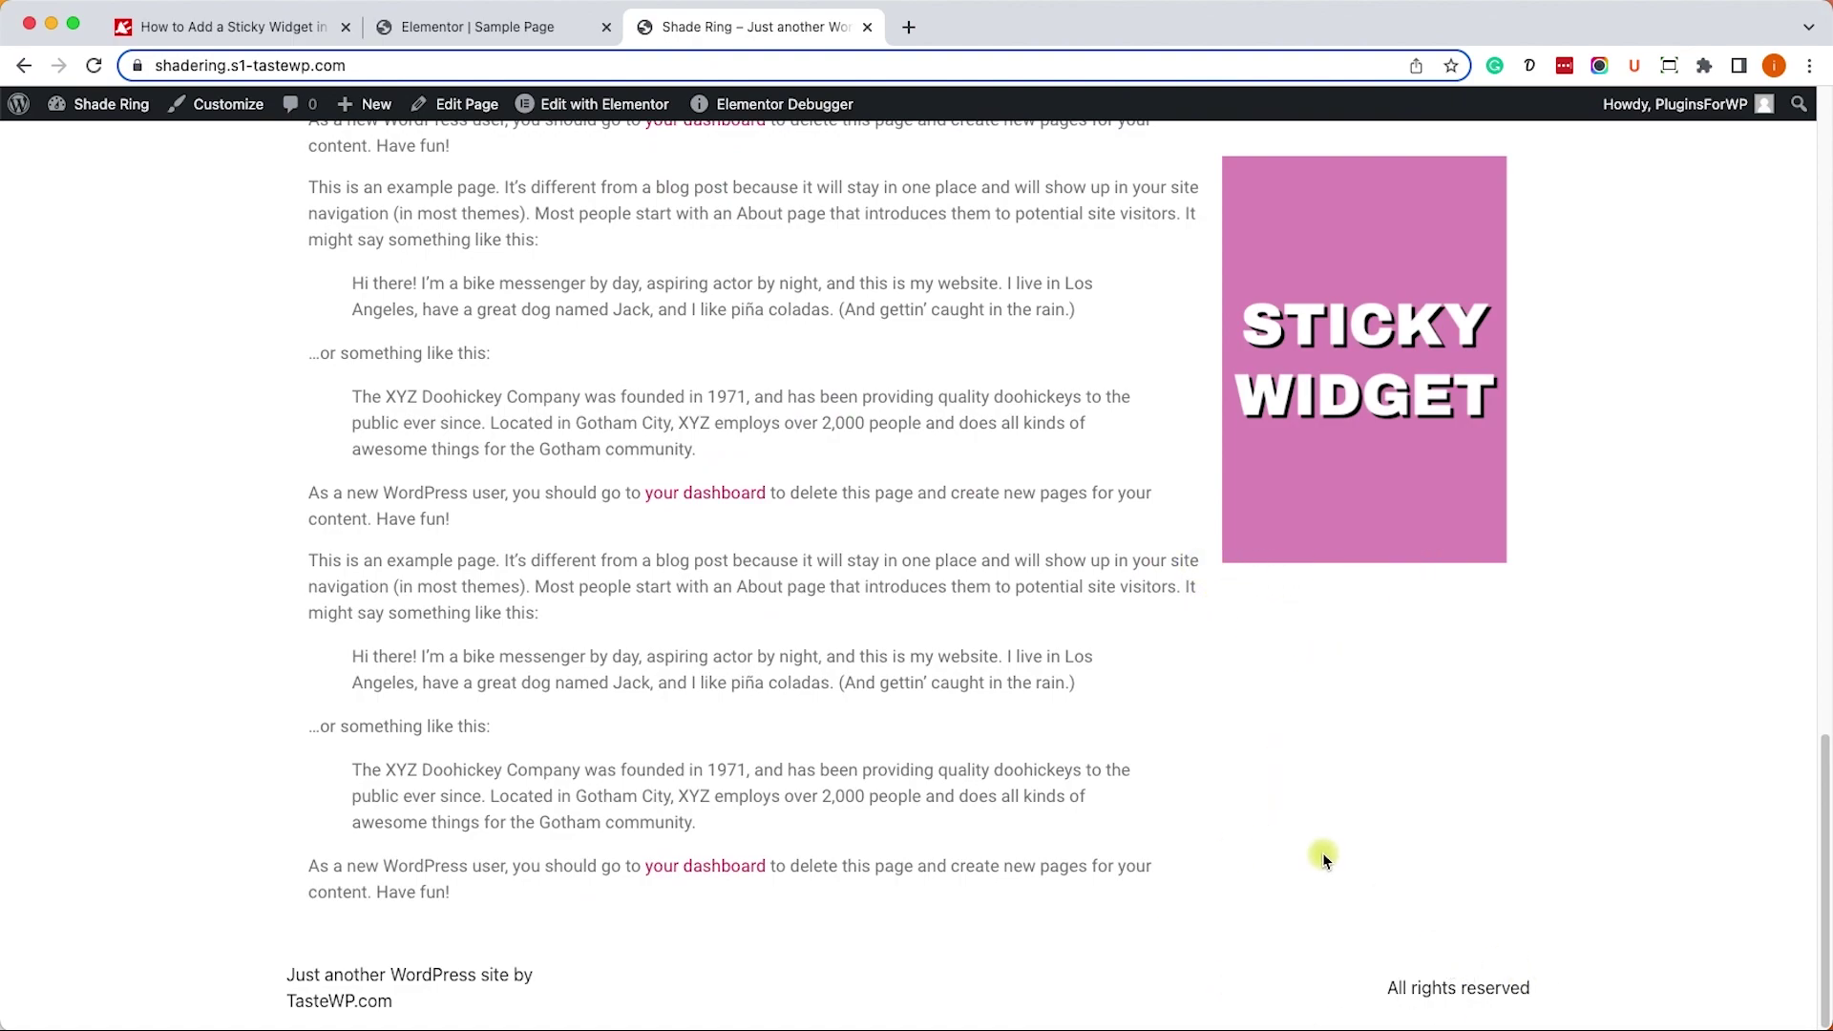
- Turn on Stay In Column for the sticky image and scroll the preview to check it
{"action": "left_click", "coordinate": [490, 38]}
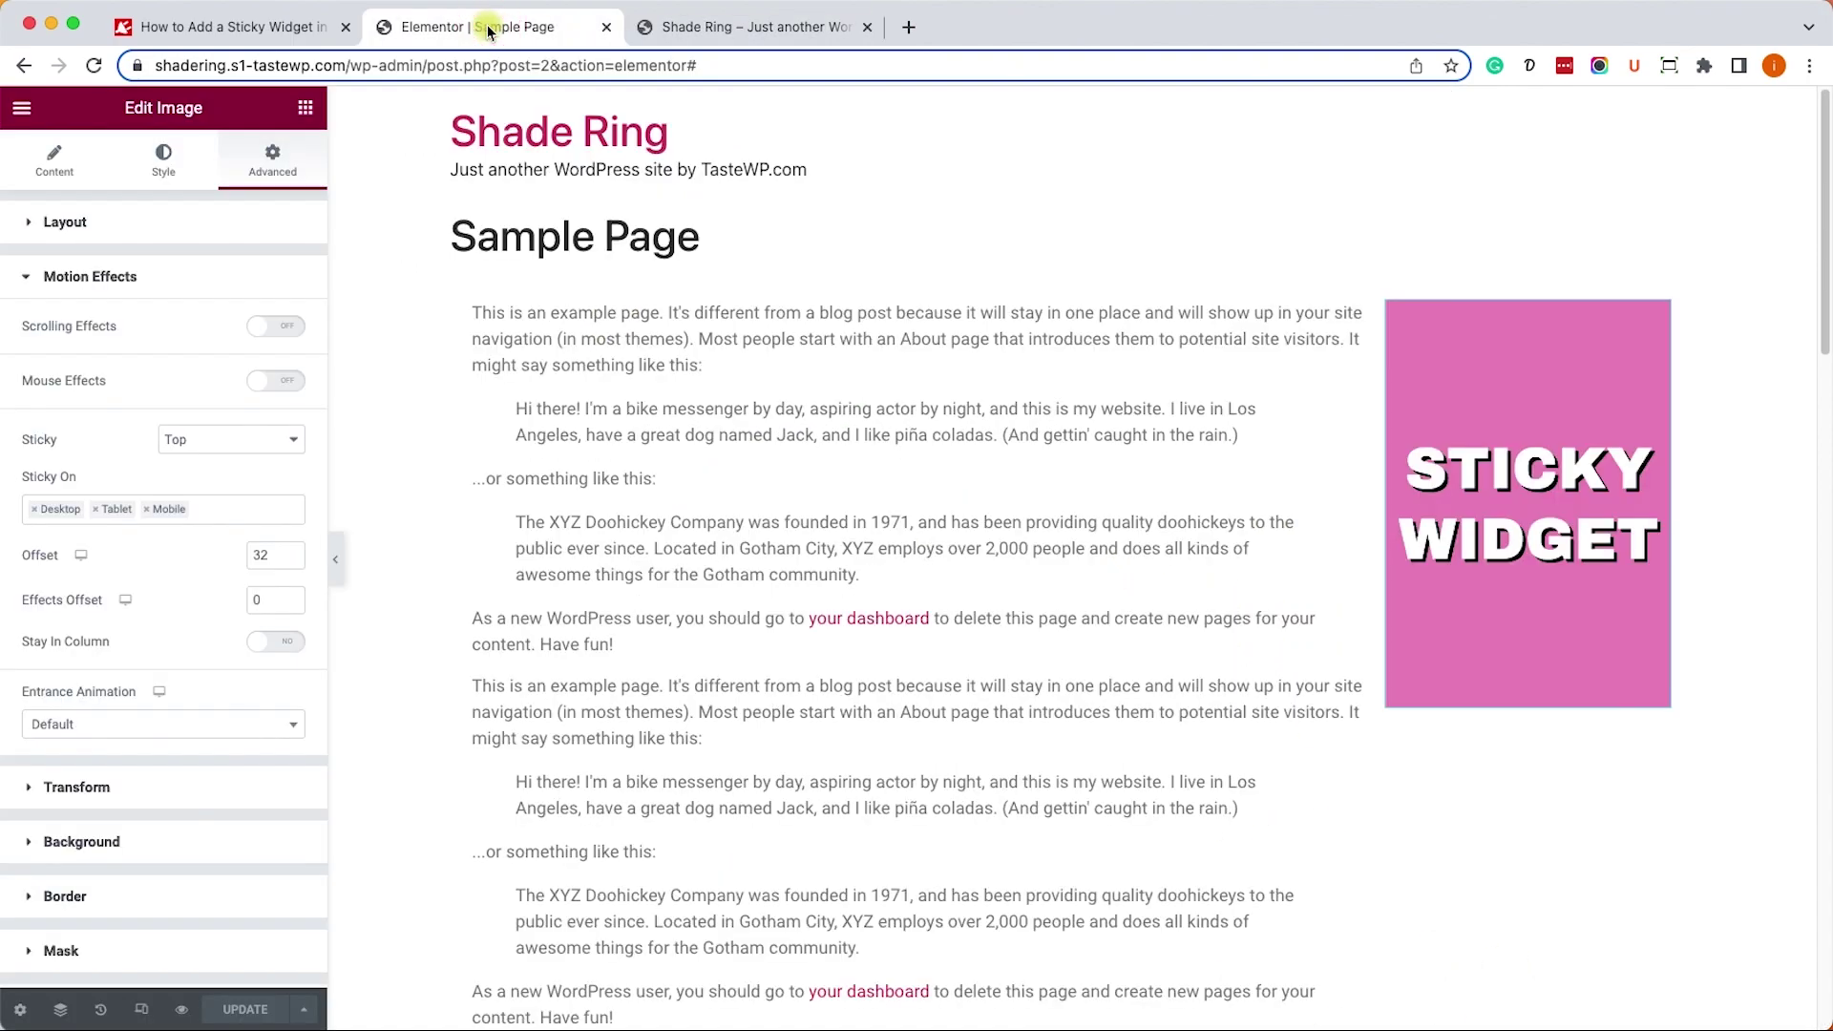
{"action": "left_click", "coordinate": [277, 642]}
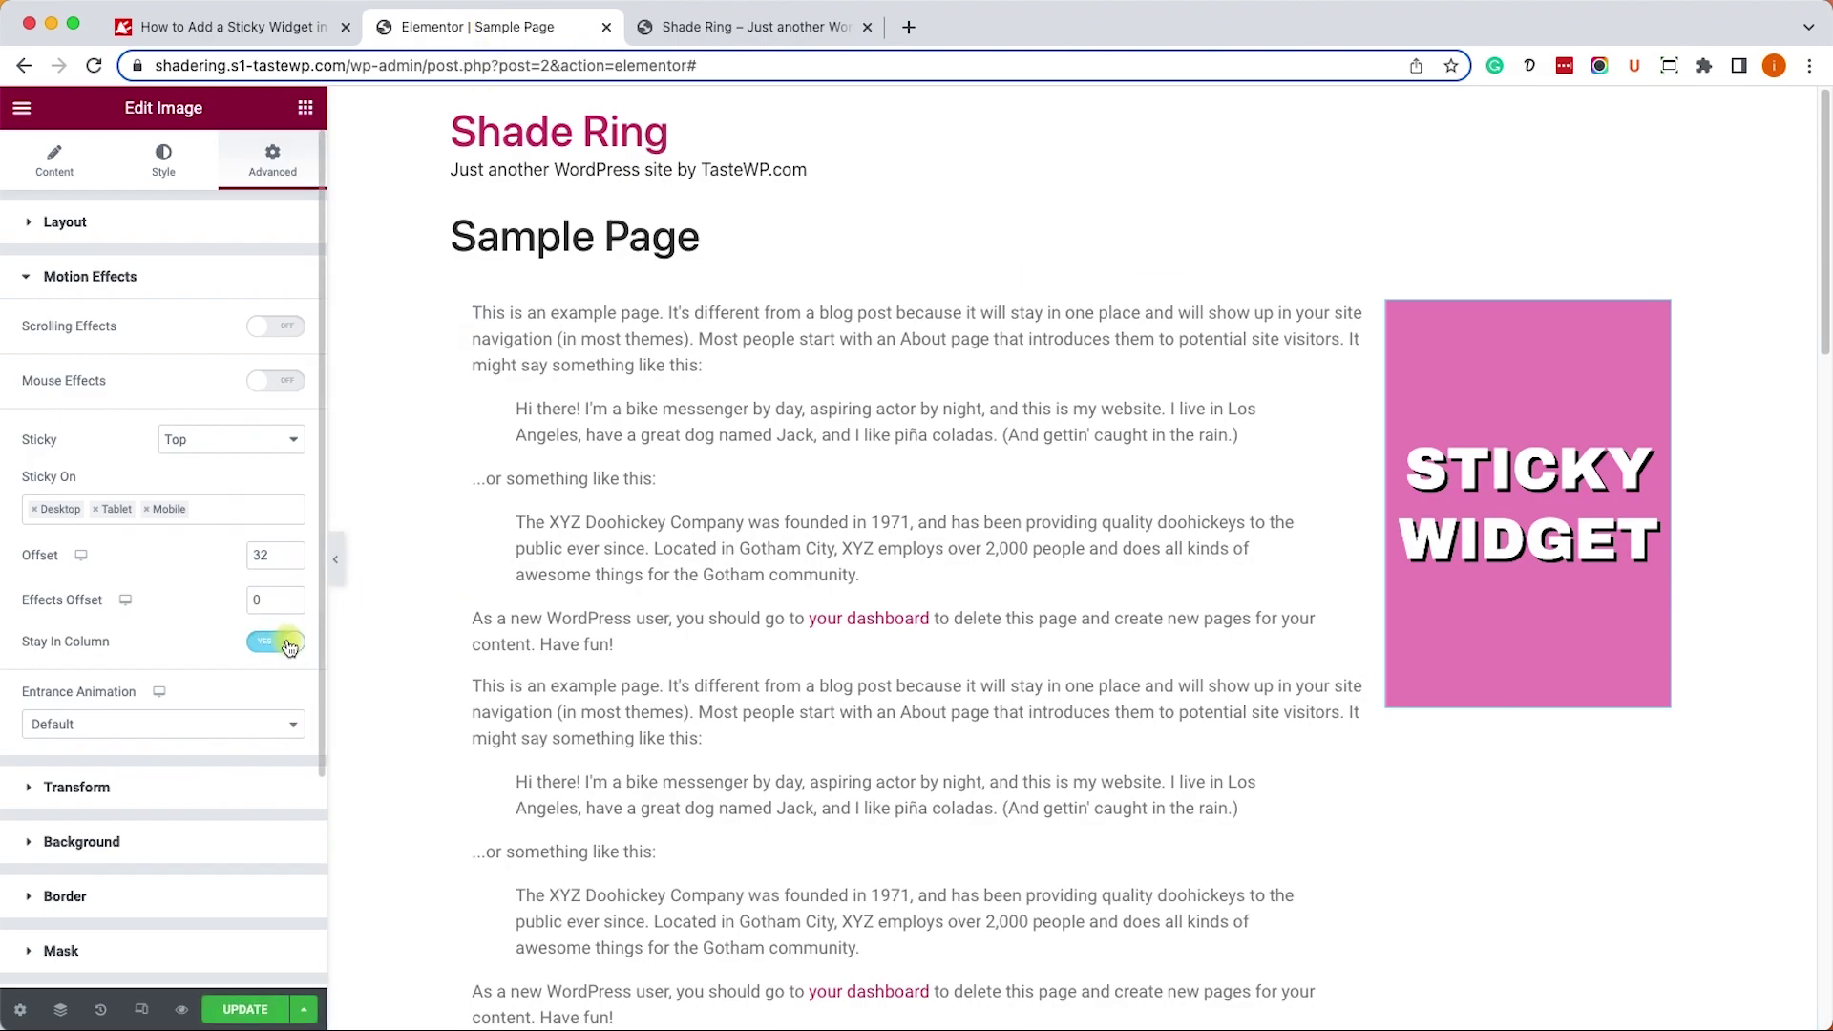
{"action": "scroll", "coordinate": [1486, 706], "scroll_direction": "down", "scroll_amount": 5}
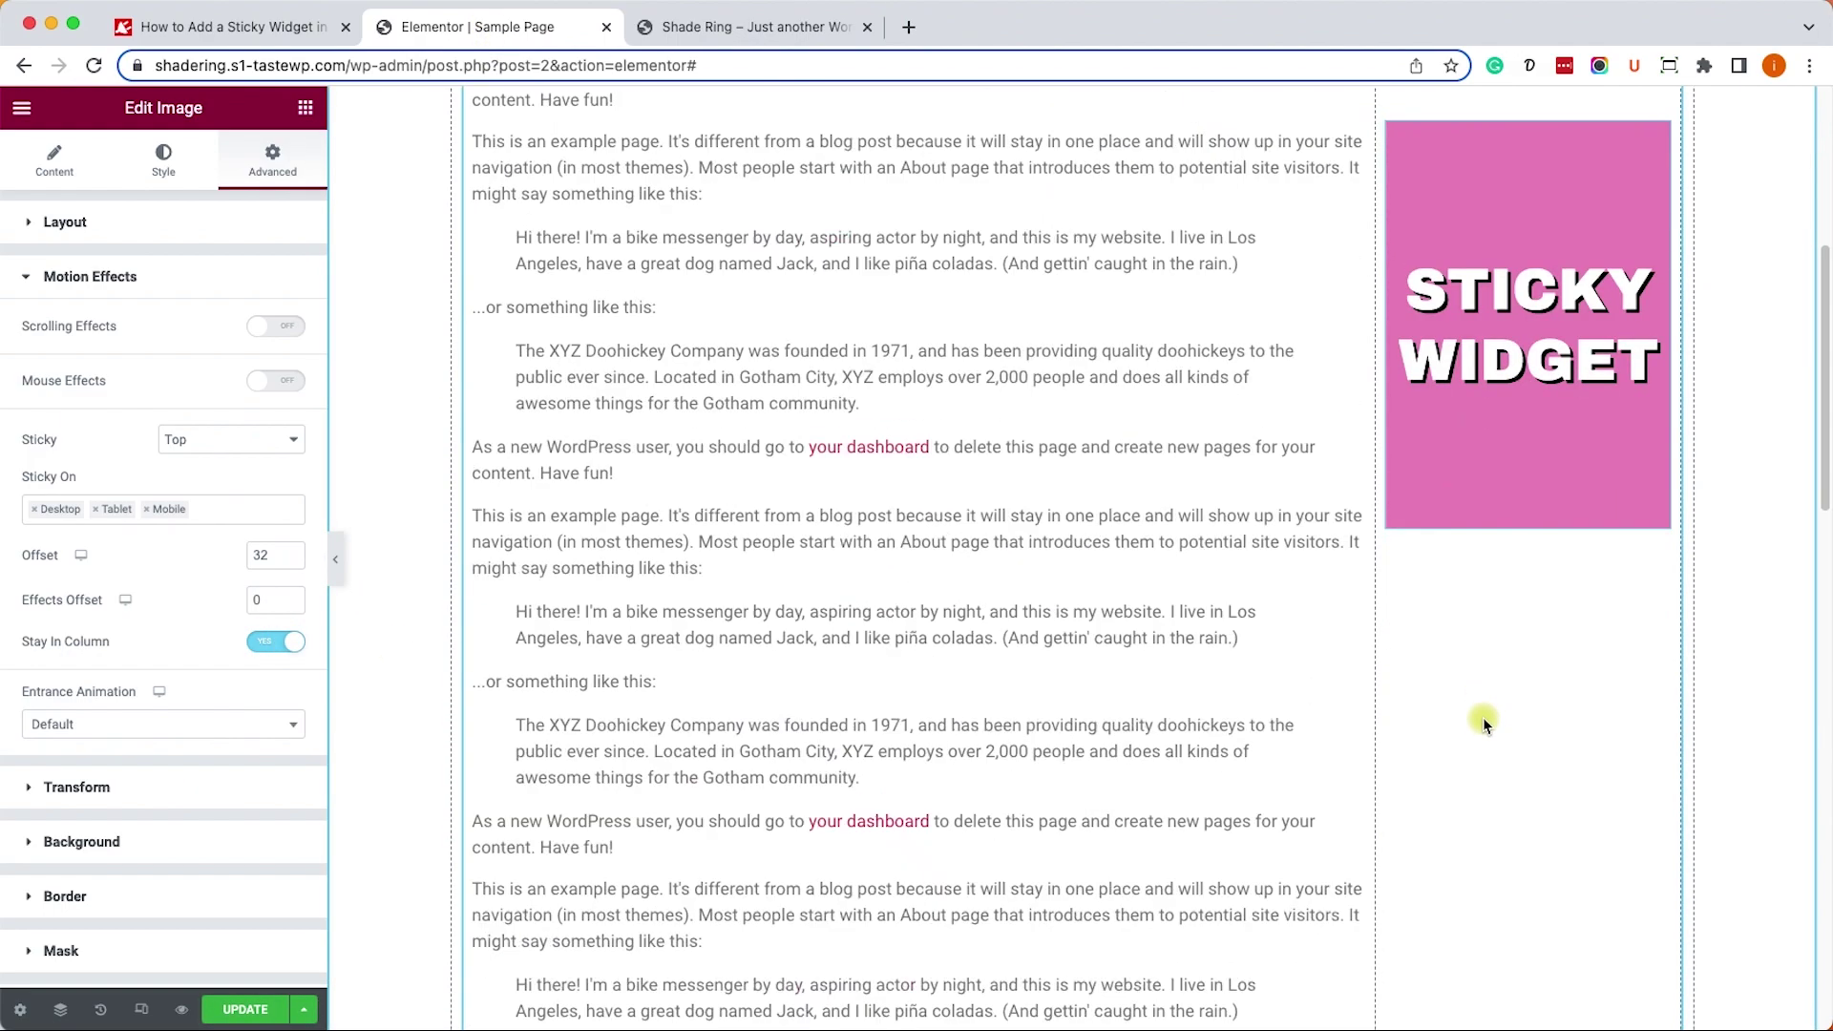
{"action": "scroll", "coordinate": [1484, 728], "scroll_direction": "down", "scroll_amount": 5}
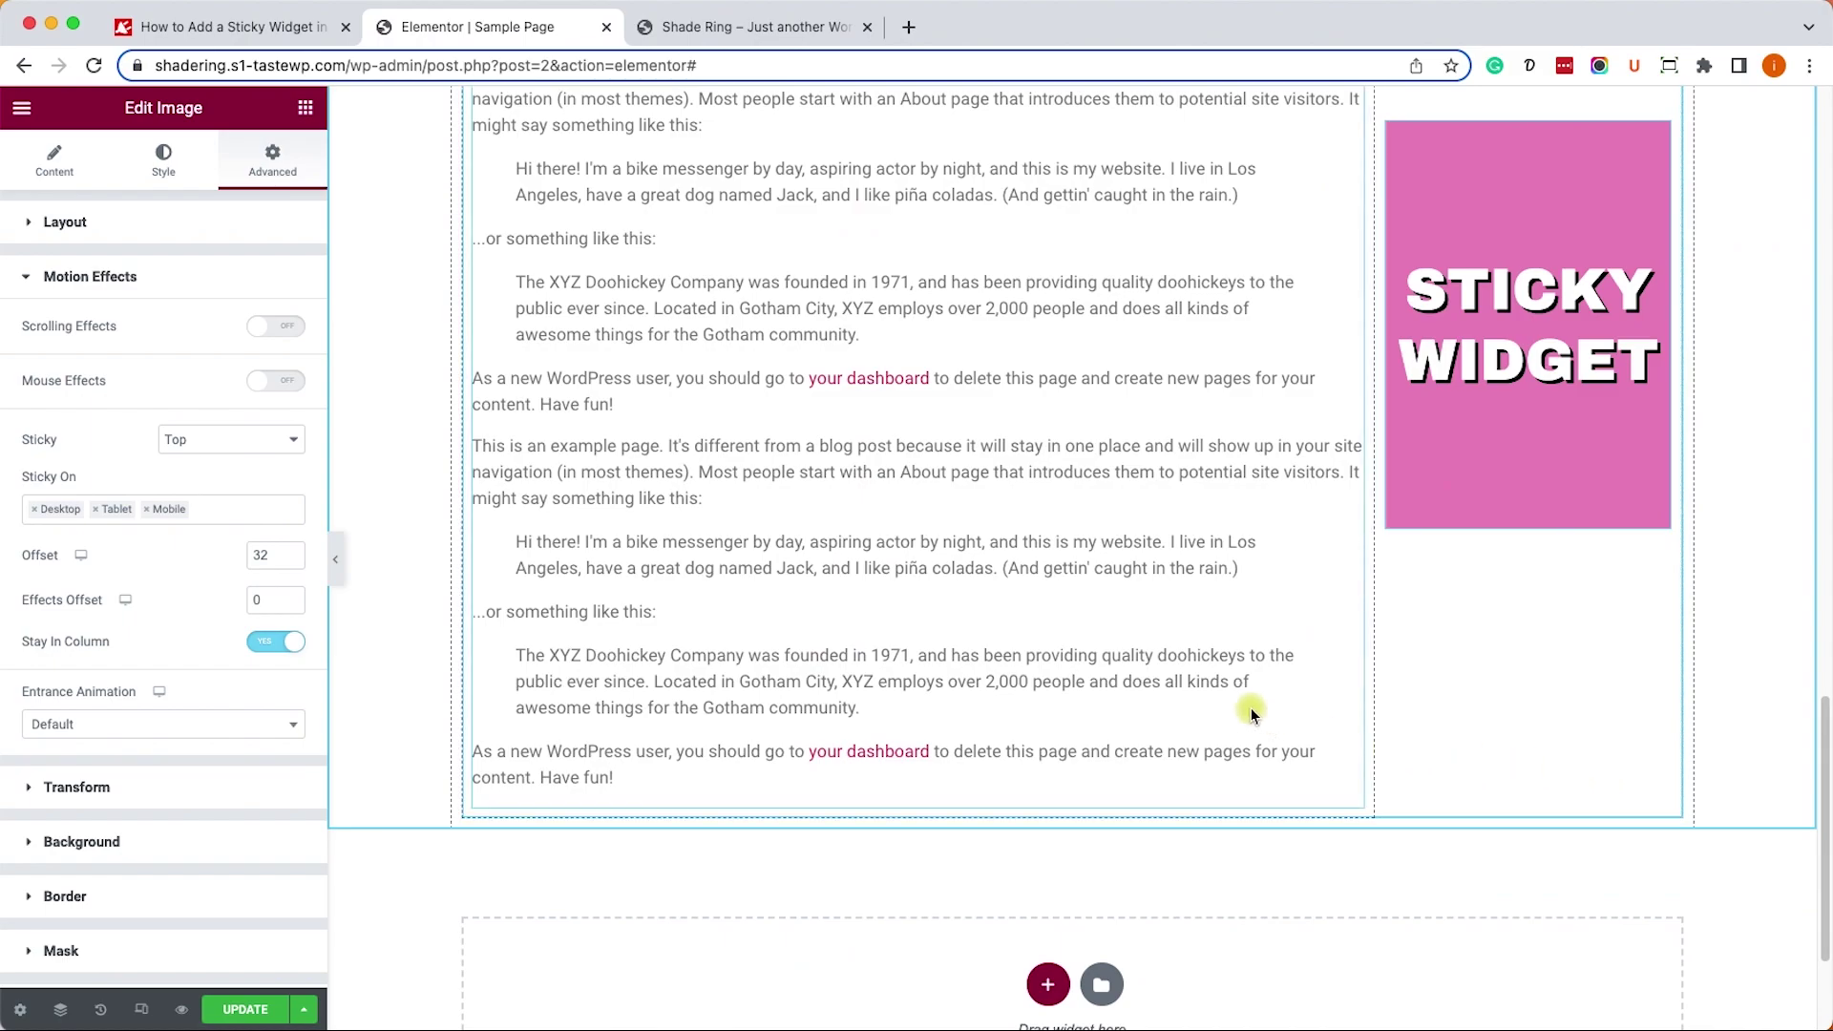
{"action": "scroll", "coordinate": [1153, 639], "scroll_direction": "up", "scroll_amount": 4}
{"action": "scroll", "coordinate": [1148, 630], "scroll_direction": "up", "scroll_amount": 5}
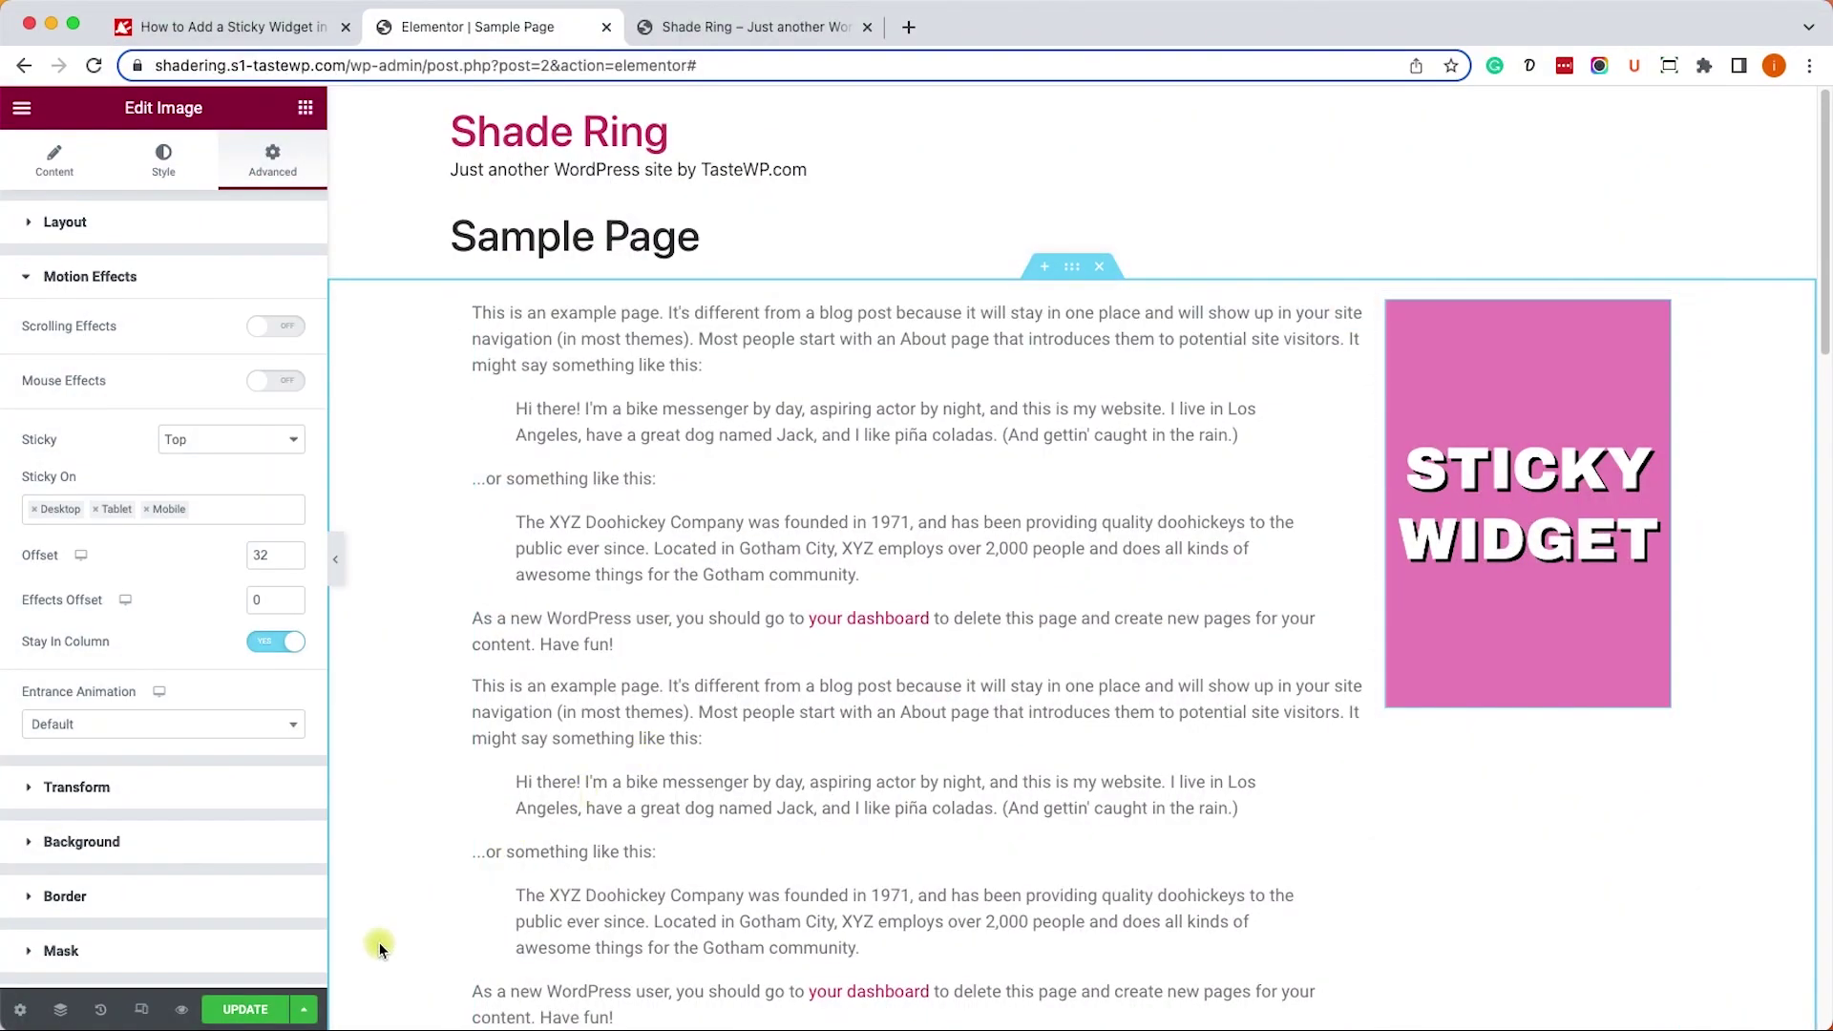
- Save the Stay In Column change with Update
{"action": "left_click", "coordinate": [246, 1010]}
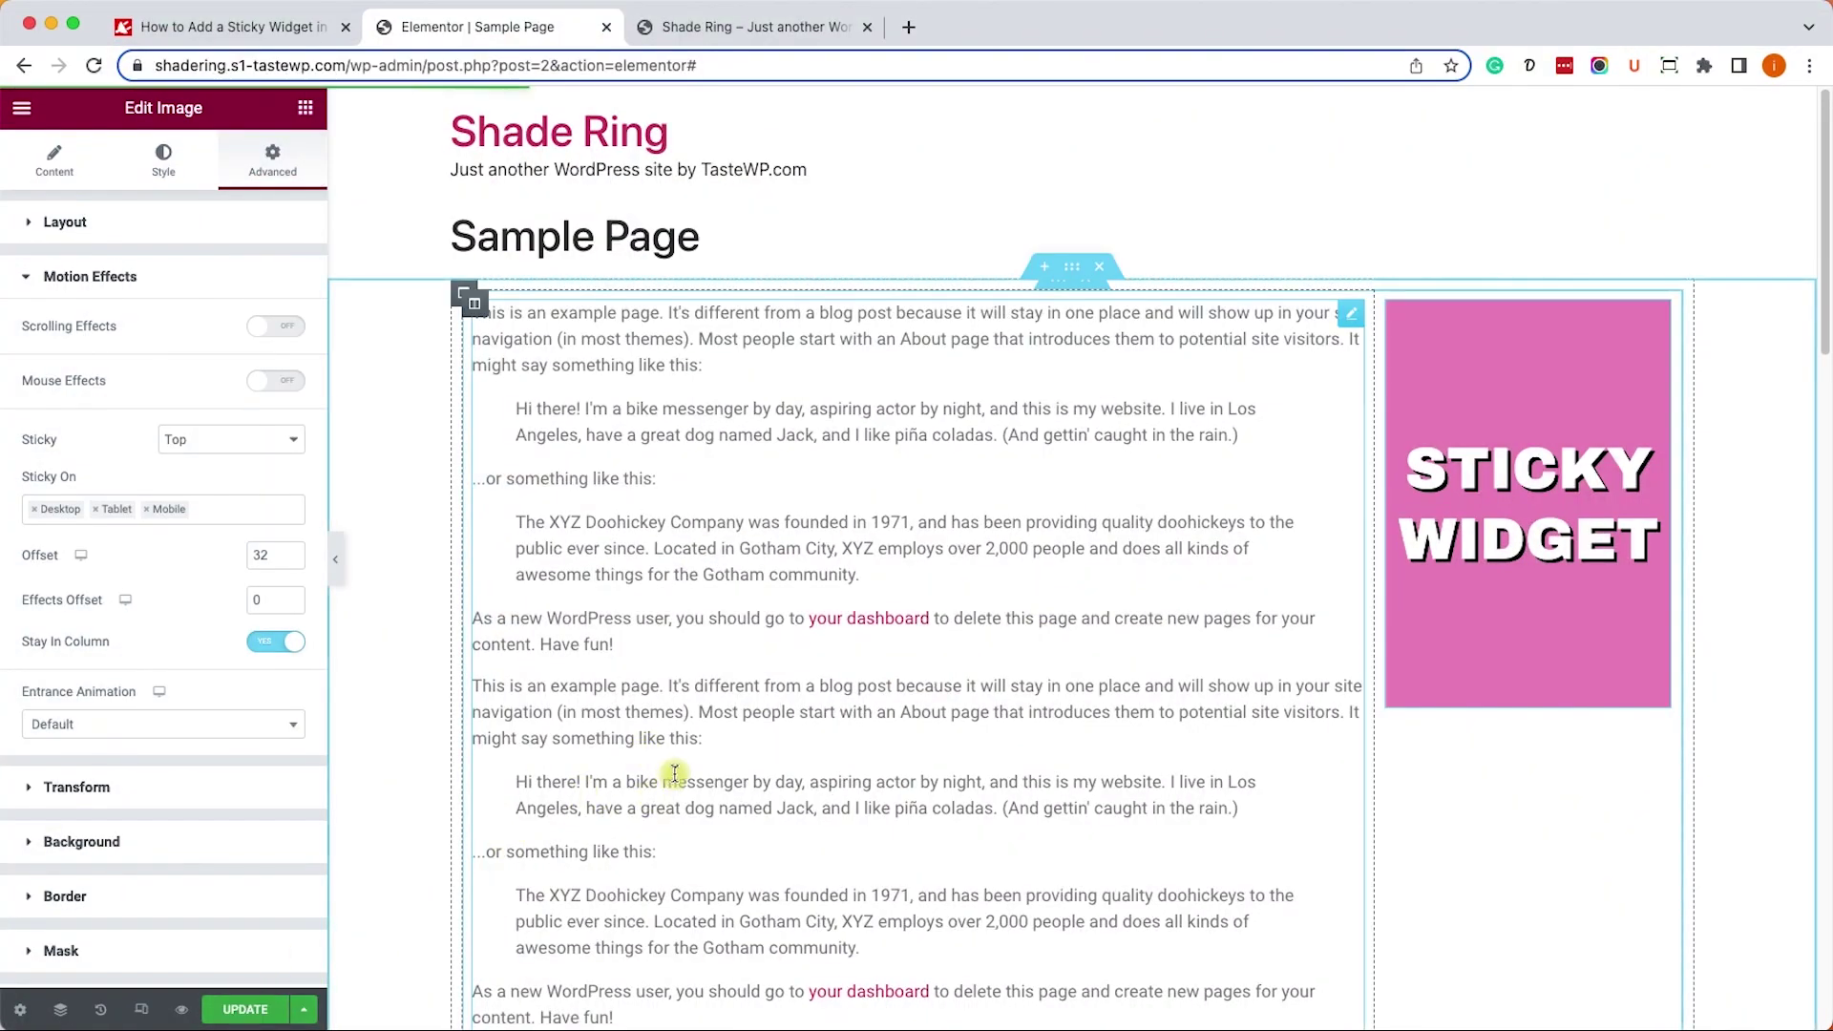